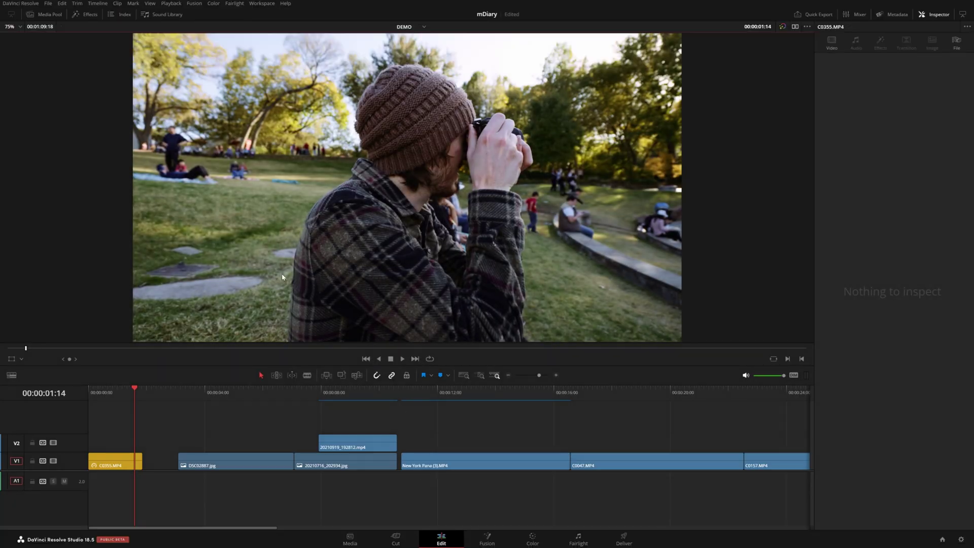
Open the Effects library and show the MotionVFX mDiary video transitions
left_click(89, 16)
left_click(9, 50)
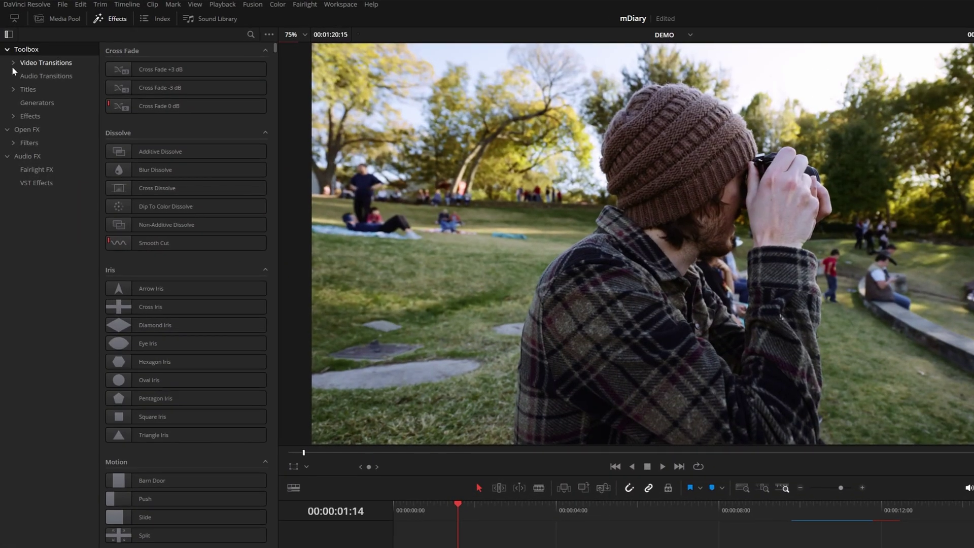
left_click(22, 89)
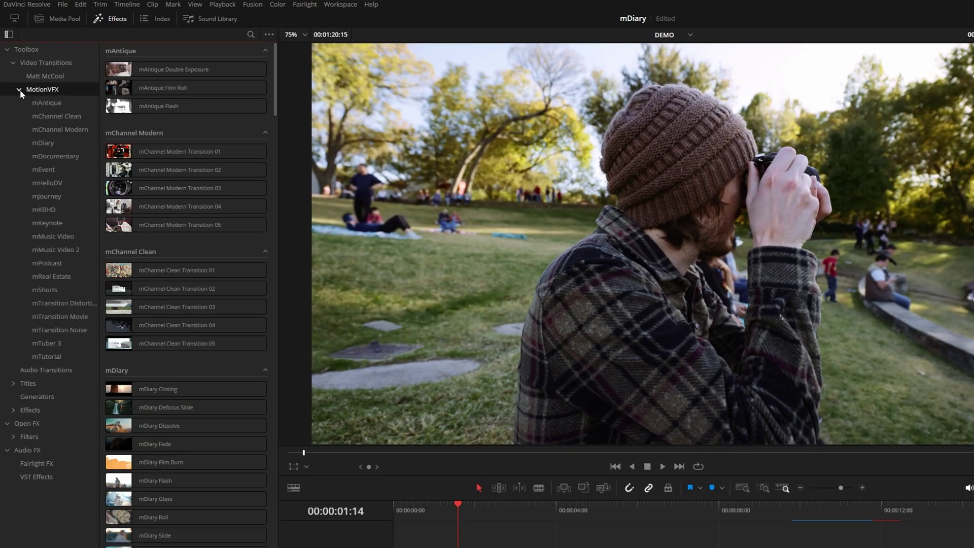
left_click(43, 144)
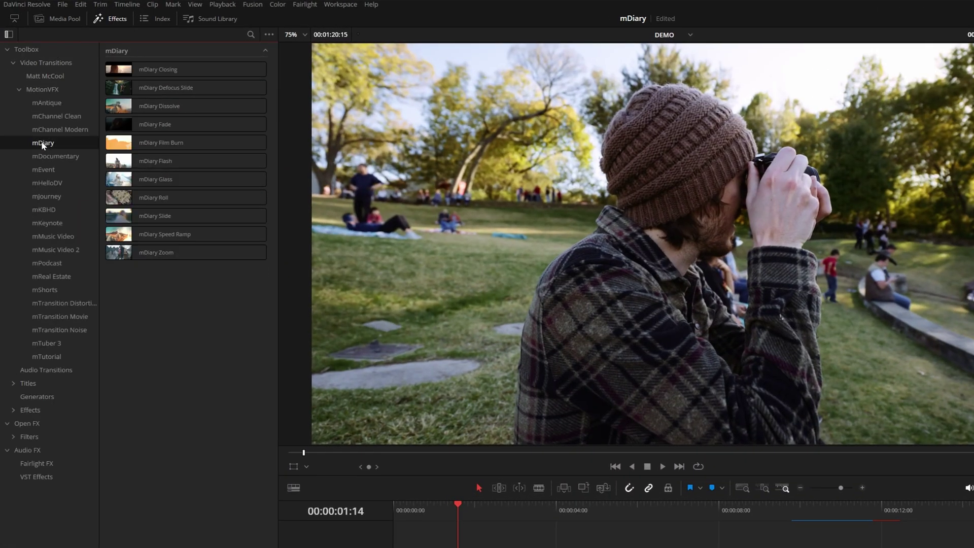
Browse the mDiary titles pack's Add-ons and Typography categories
left_click(13, 381)
left_click(20, 356)
left_click(24, 381)
left_click(54, 374)
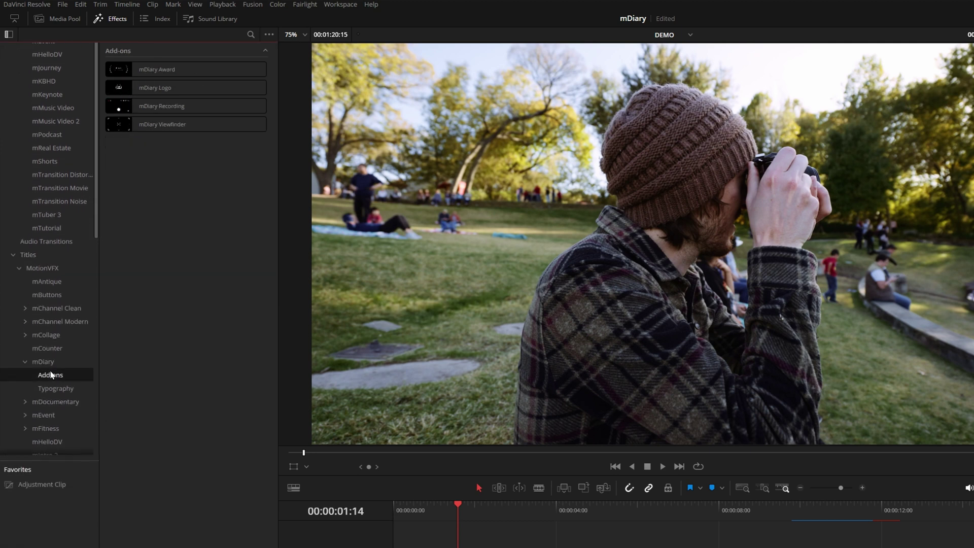
left_click(56, 385)
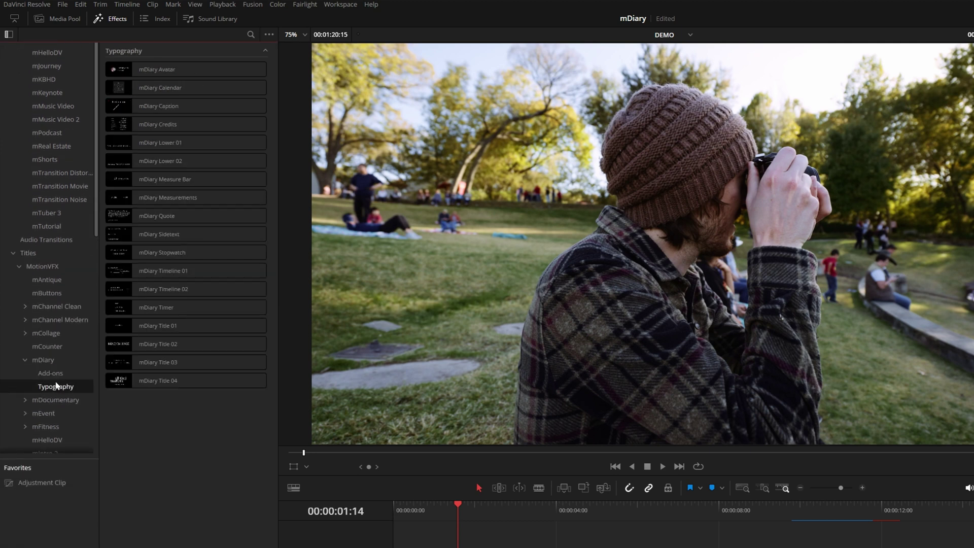
left_click_drag(96, 191, 101, 378)
Browse mDiary Frames, Light Leaks, Overlay Effects and Split Screens effects, then return to Toolbox
left_click(13, 429)
scroll(45, 304, "down", 10)
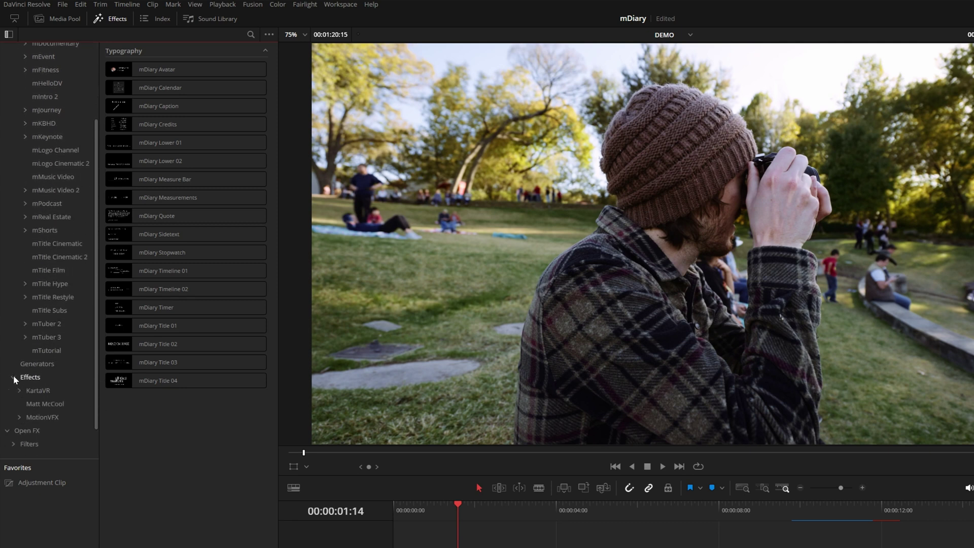
left_click(17, 417)
left_click(24, 162)
left_click(57, 177)
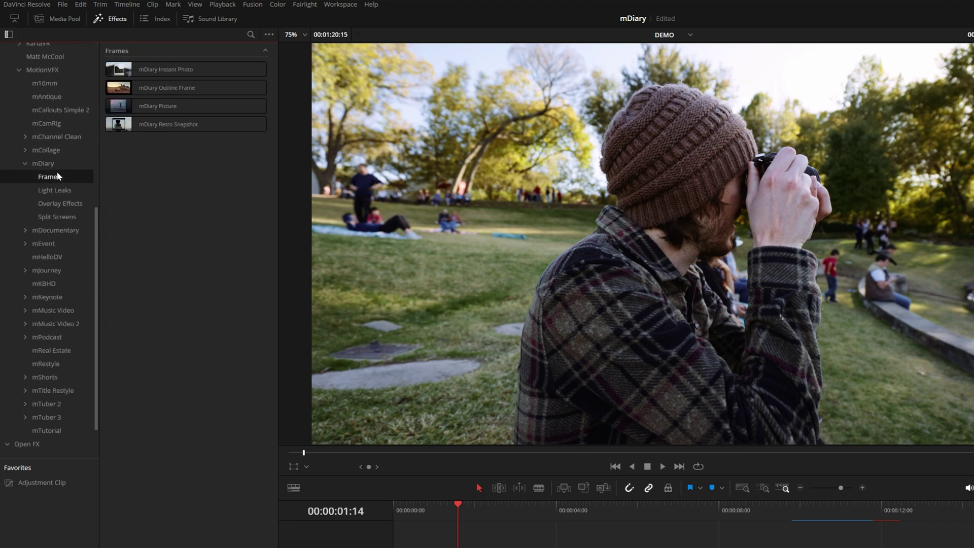
left_click(60, 190)
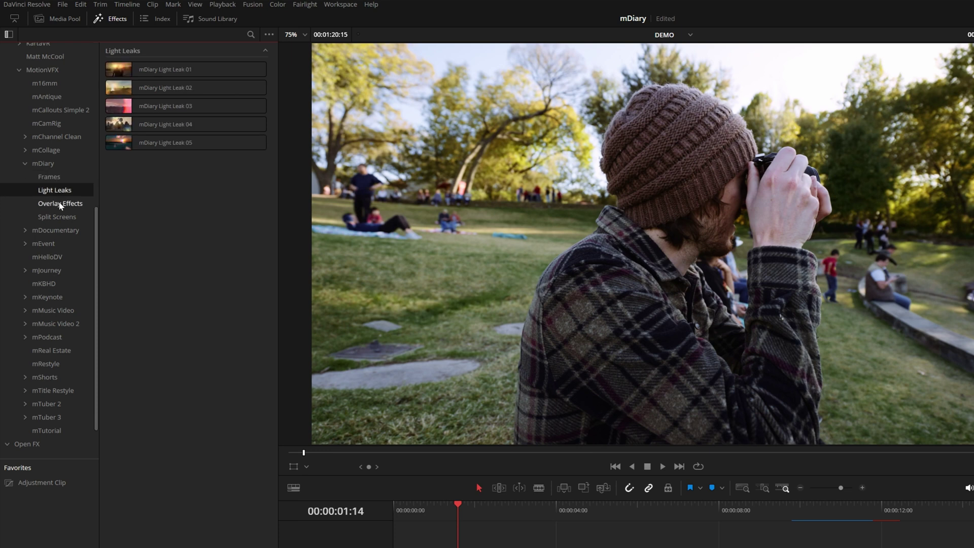
left_click(70, 203)
left_click(69, 216)
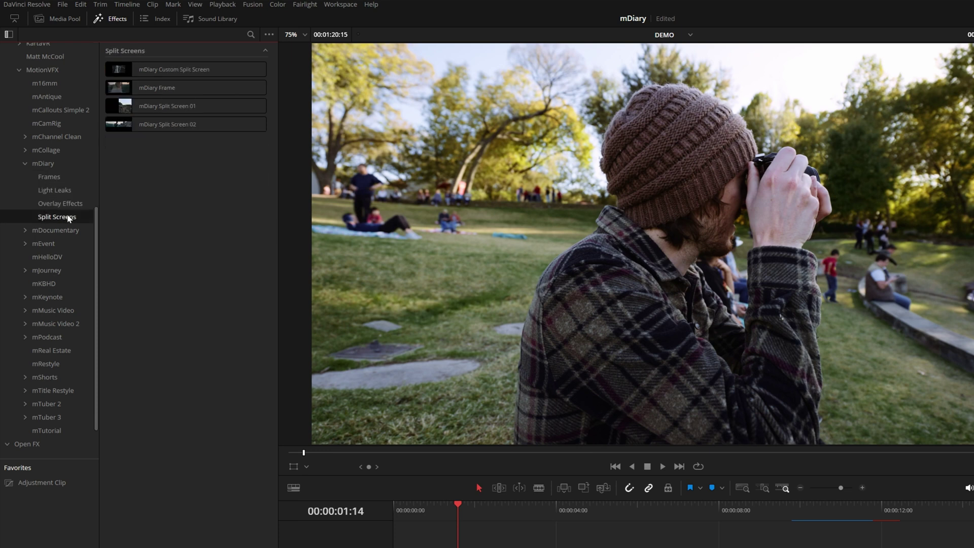
scroll(67, 217, "up", 1)
scroll(67, 304, "up", 15)
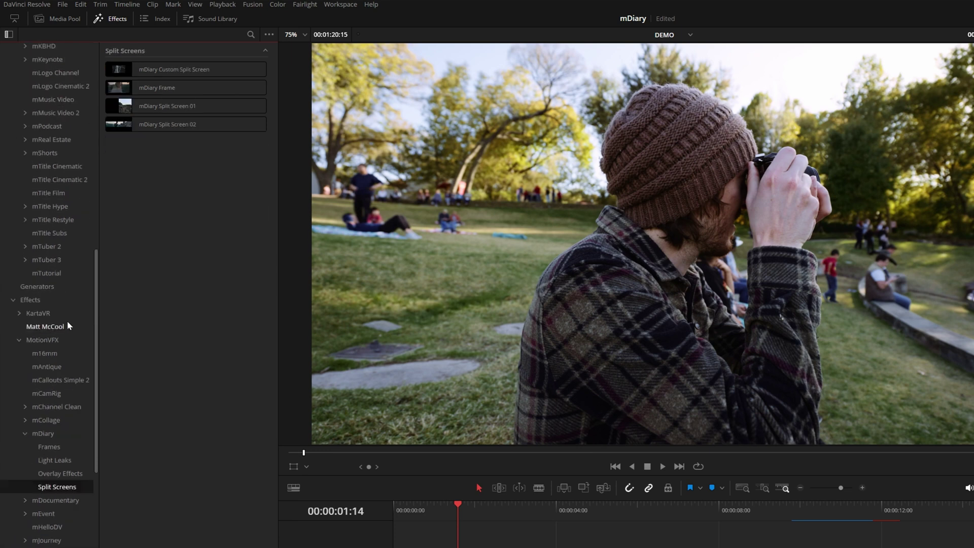
left_click(30, 49)
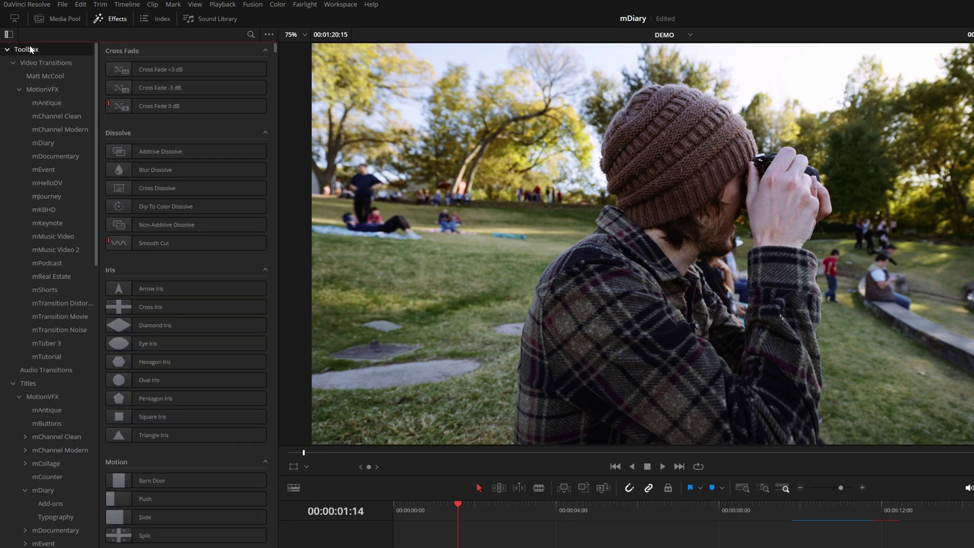
Filter the Effects library by 'mdiary' and hide the category tree to widen the list
left_click(249, 35)
type("mdiary")
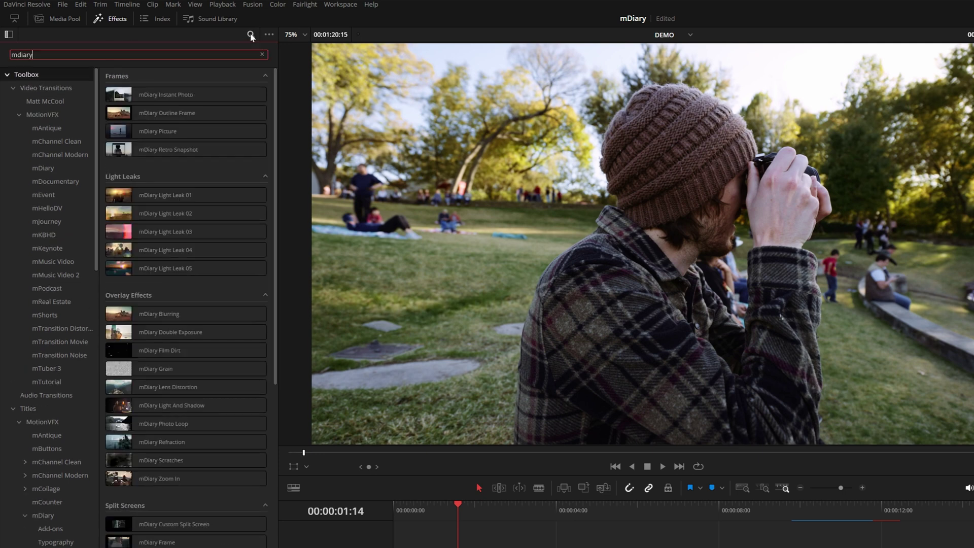
left_click(9, 34)
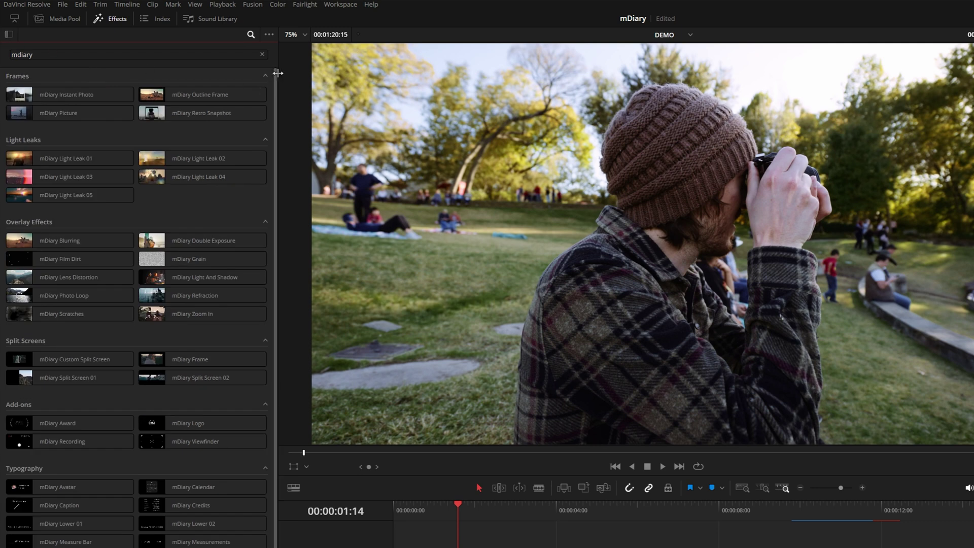
left_click_drag(276, 81, 278, 166)
scroll(278, 108, "up", 5)
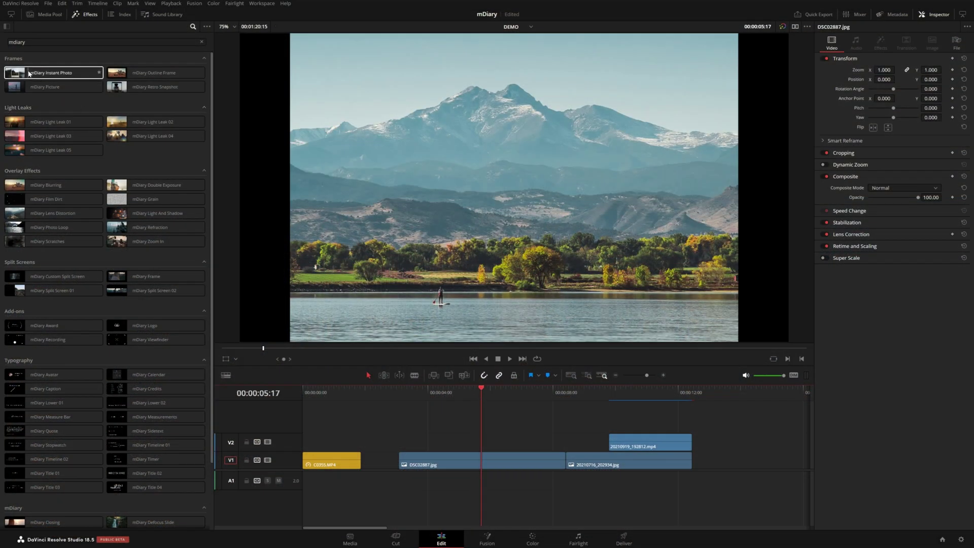
Apply mDiary Instant Photo to DSC02887.jpg and adjust Frame Footage Scale and Position Y
left_click_drag(28, 73, 474, 459)
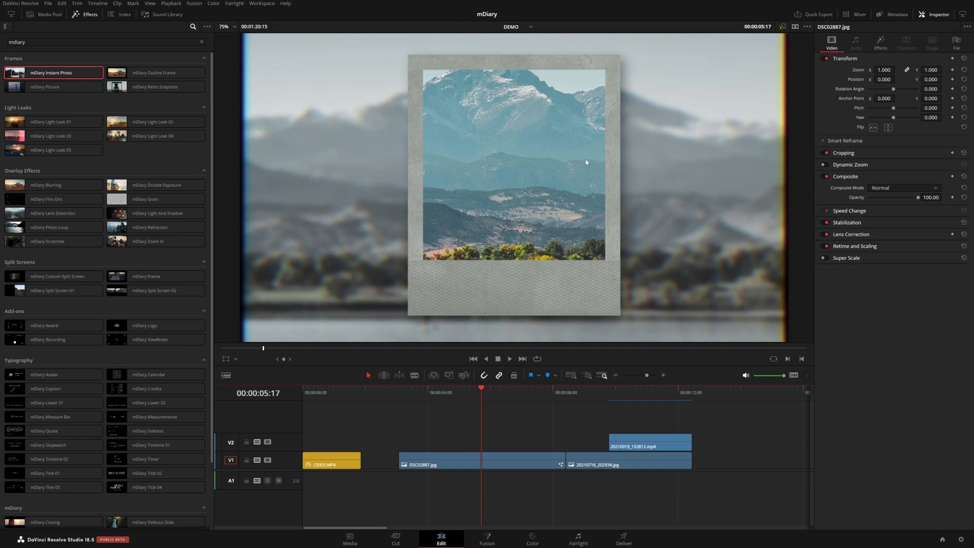
left_click(881, 40)
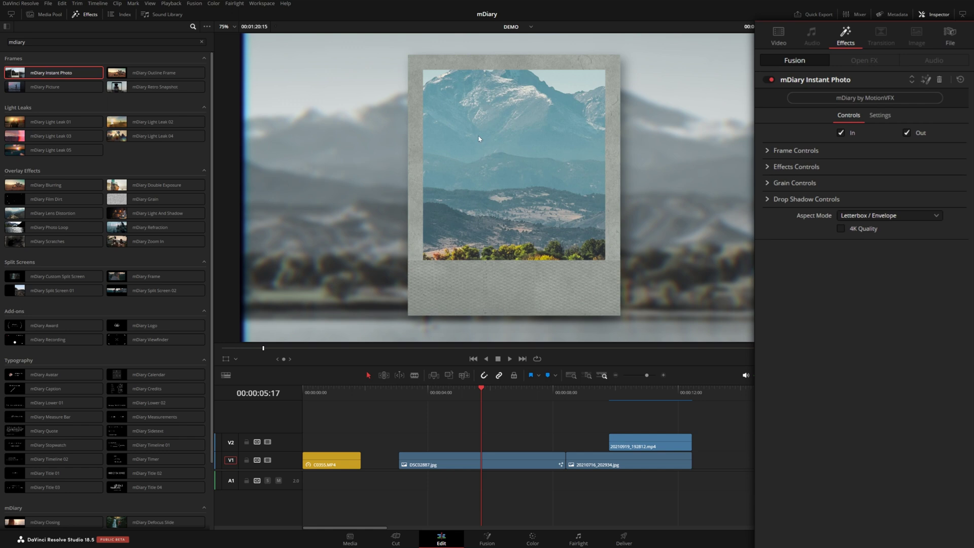
left_click(767, 151)
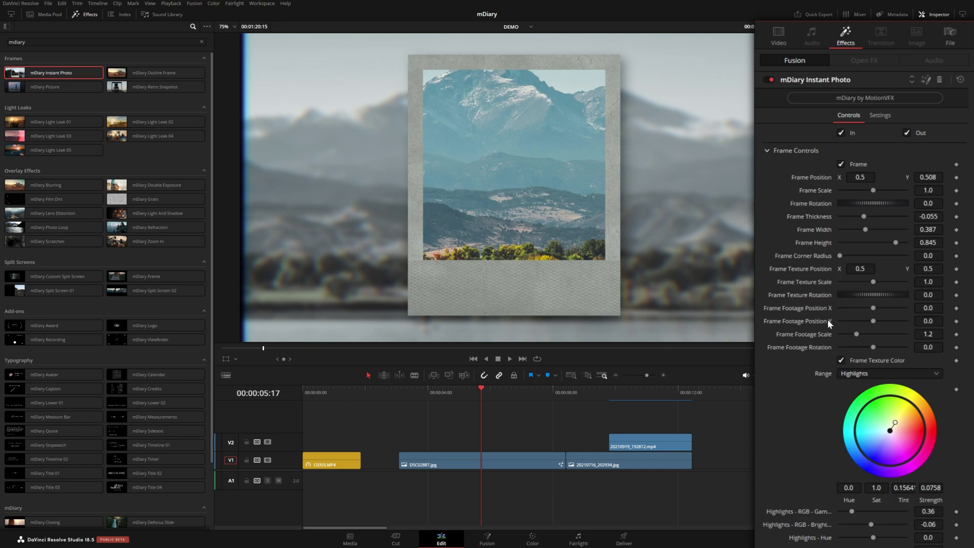
left_click_drag(856, 334, 878, 321)
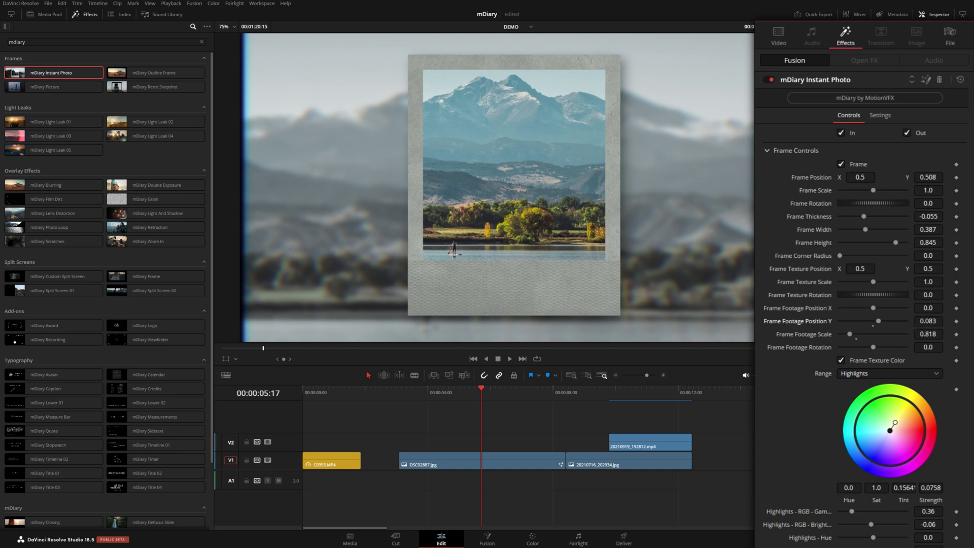
left_click_drag(860, 177, 867, 188)
double_click(867, 187)
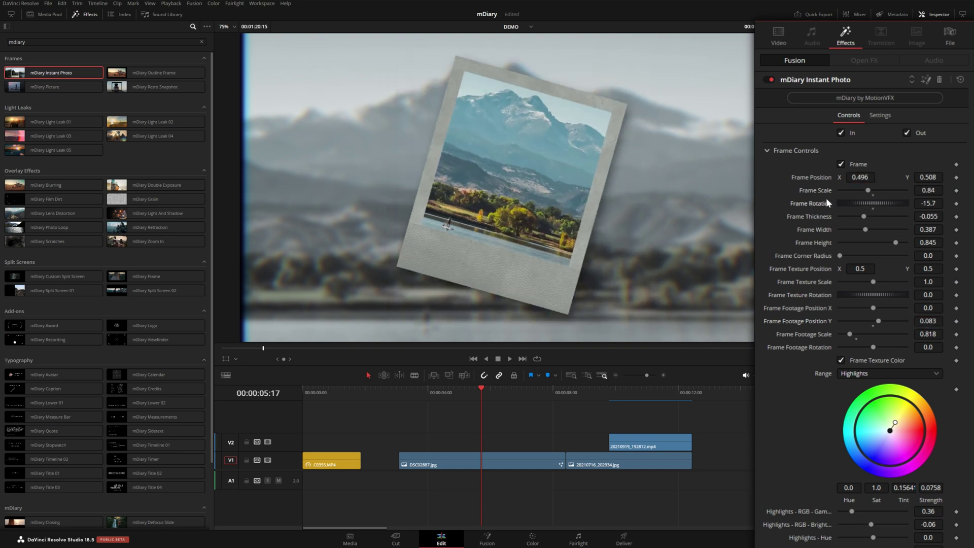
left_click(767, 151)
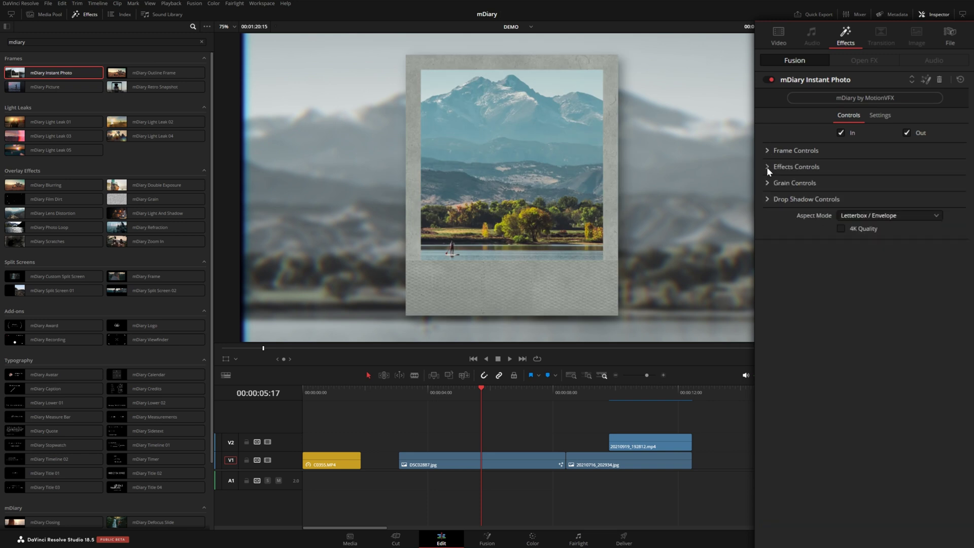
Try the Instant Photo with background off and rearranged clips, save, then undo those changes
left_click(767, 167)
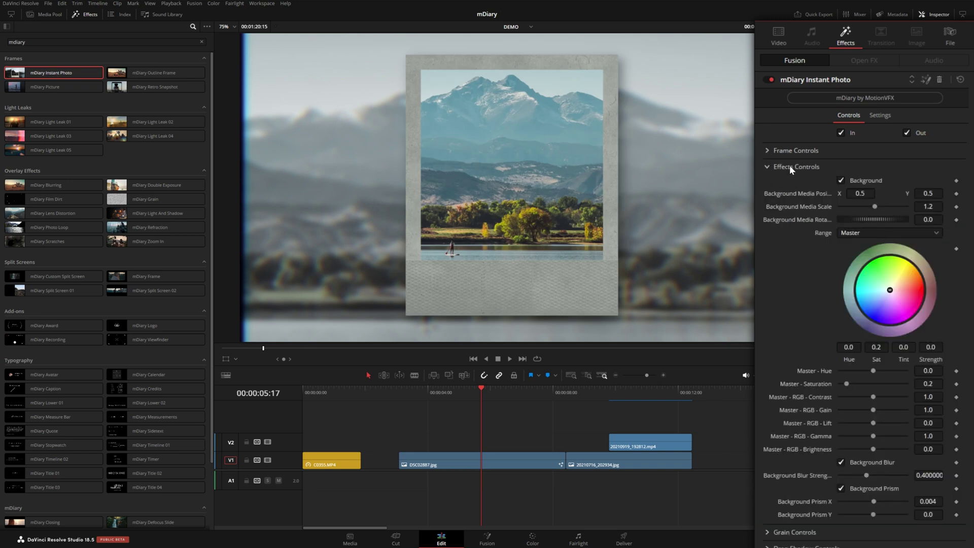
left_click(841, 181)
left_click_drag(504, 466, 507, 449)
left_click_drag(357, 459, 506, 464)
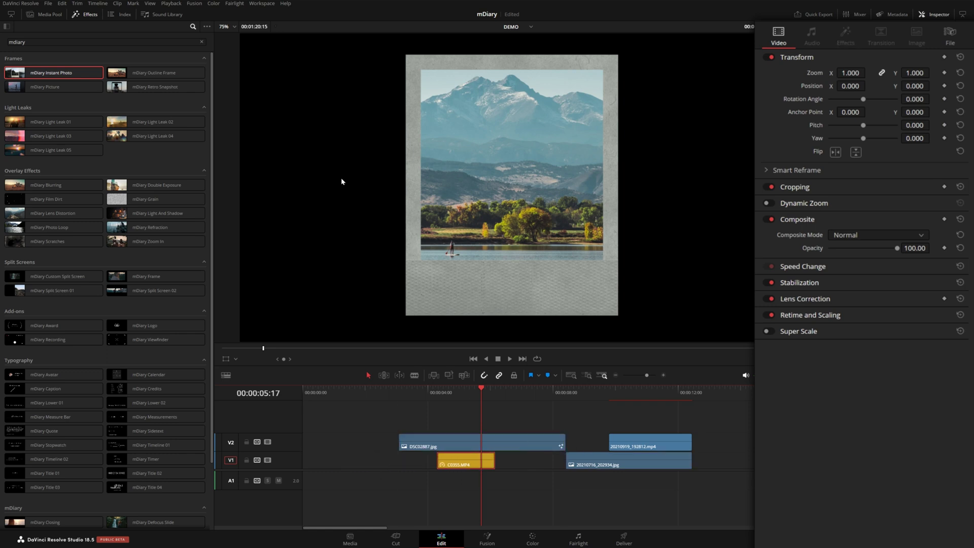
key("ctrl+s")
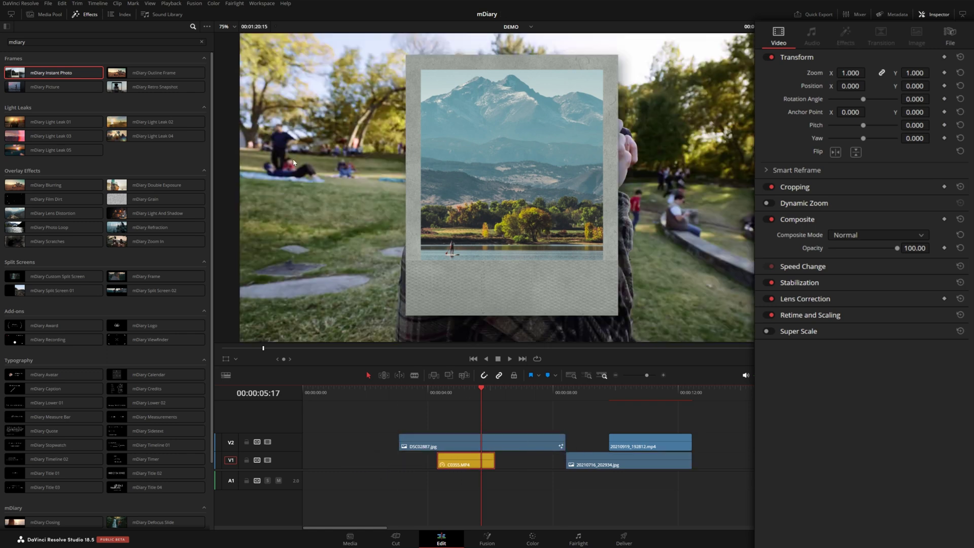
key("ctrl+z")
key("ctrl+z")
key("ctrl+z")
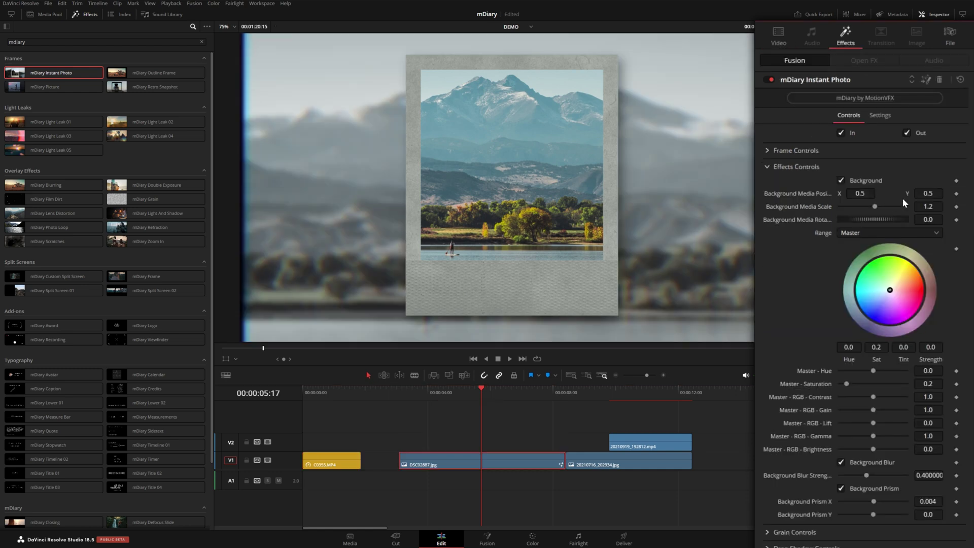
Set the blurred background to Y 0.478, scale 1.345 and blur strength 0.417
mouse_move(928, 193)
left_mouse_down()
mouse_move(917, 194)
mouse_move(935, 207)
left_mouse_up()
scroll(872, 431, "down", 3)
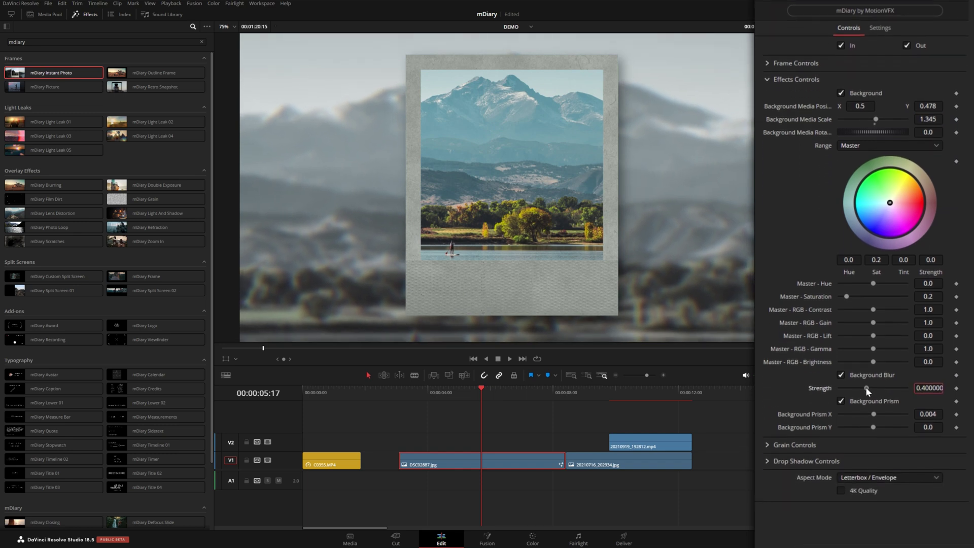
left_click_drag(866, 386, 874, 413)
left_click_drag(708, 477, 578, 425)
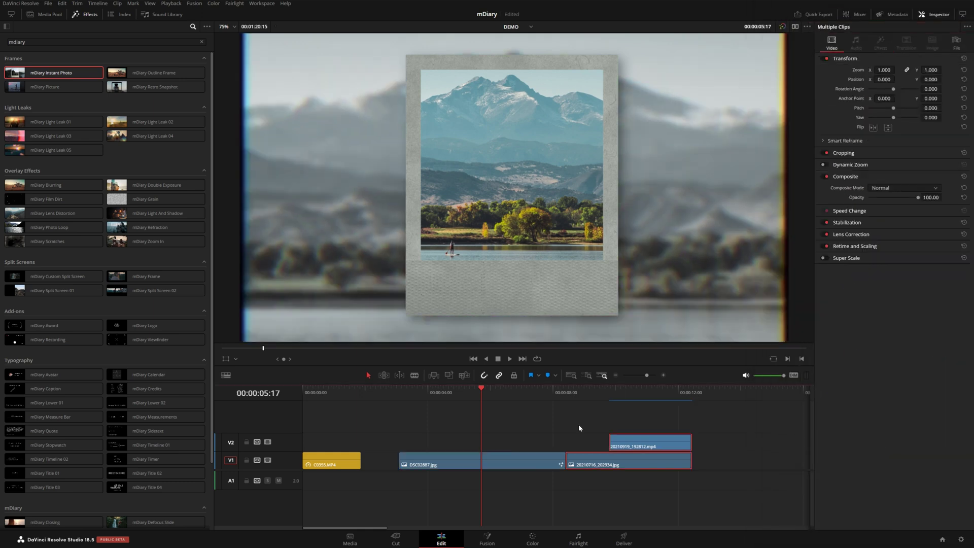
Move the two later clips up onto V2 and V3 and select the paddleboard photo
left_click_drag(595, 454, 472, 446)
left_click(461, 393)
left_click(594, 420)
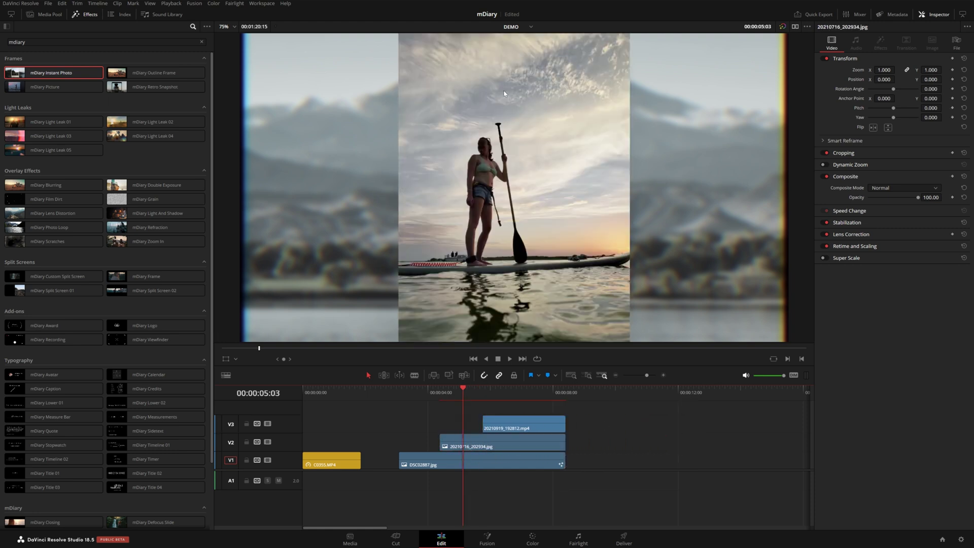
Apply mDiary Instant Photo to 20210716_202934.jpg and adjust its Background Media Scale
left_click_drag(67, 73, 491, 435)
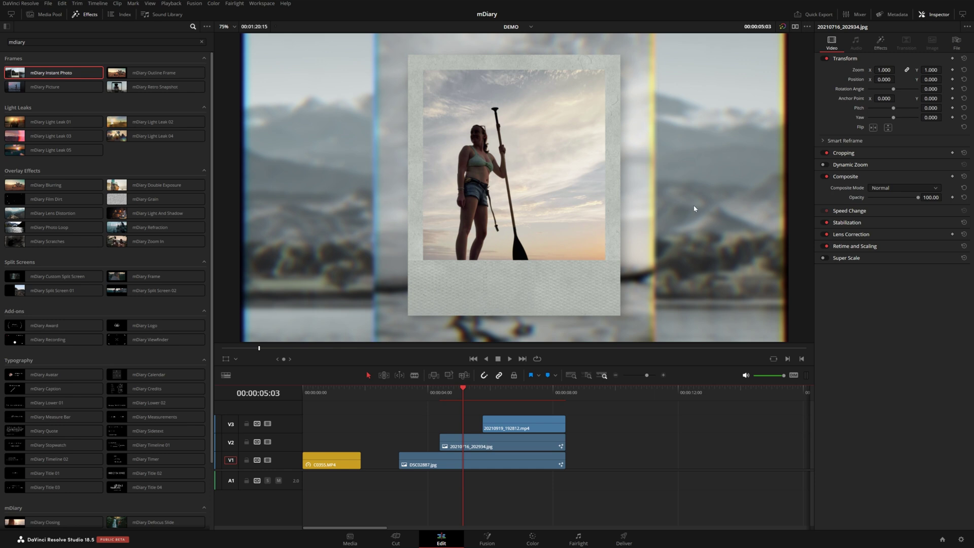
left_click(881, 42)
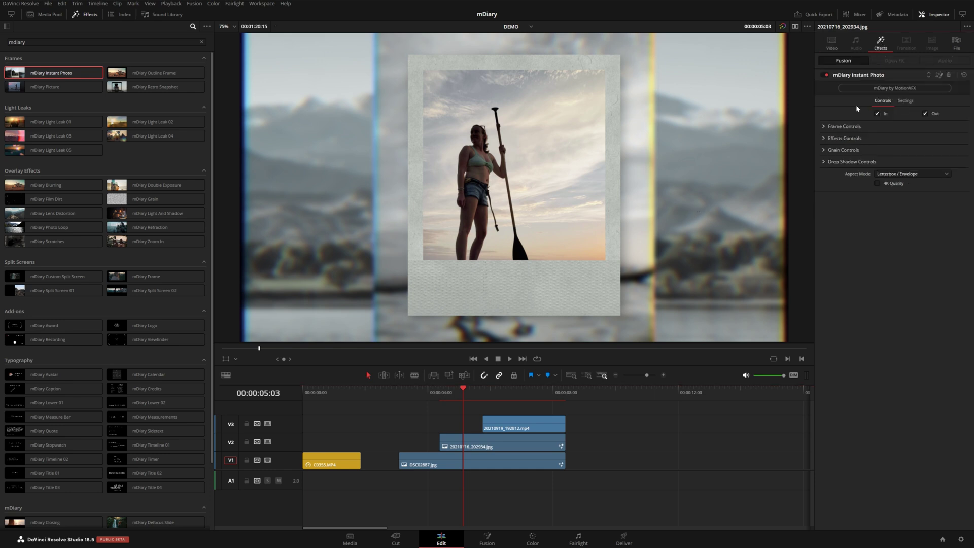
left_click(822, 138)
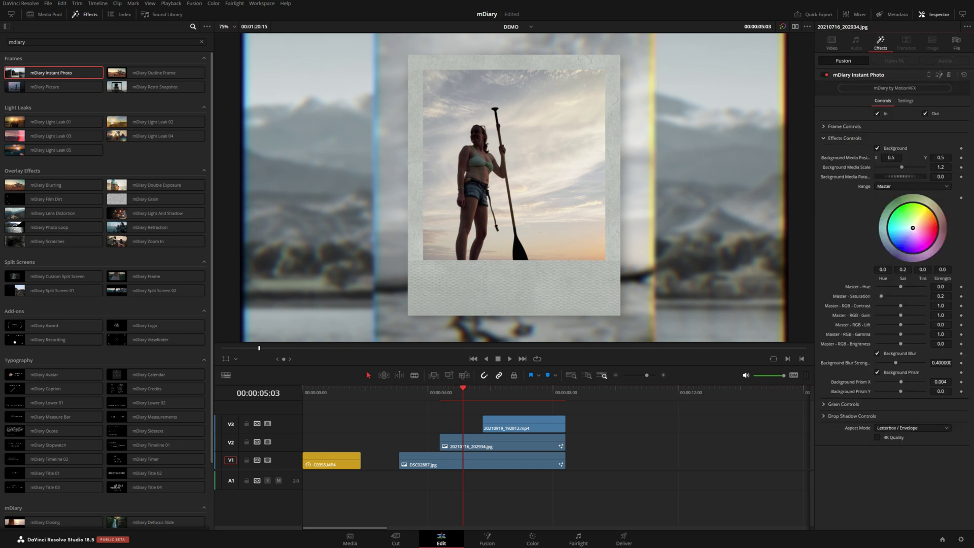
left_click_drag(940, 167, 973, 167)
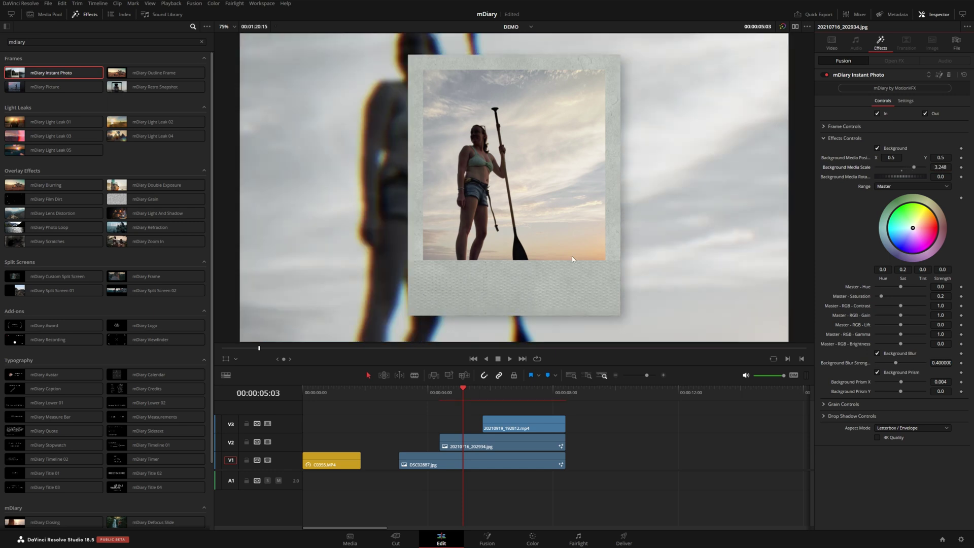
left_click_drag(940, 167, 899, 155)
Lower the paddleboard frame's Animation Distance to 0.024 and replay the section to preview
left_click(844, 127)
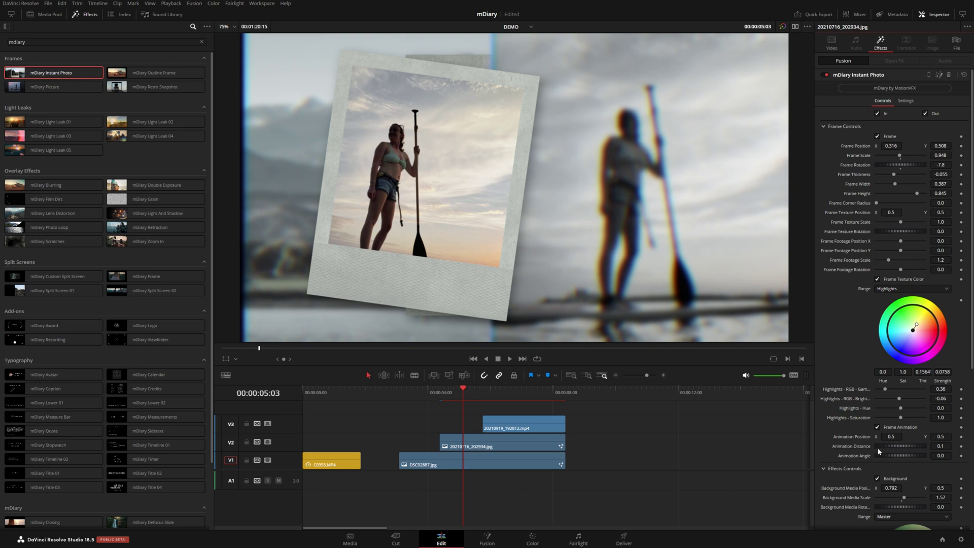
left_click_drag(940, 446, 930, 446)
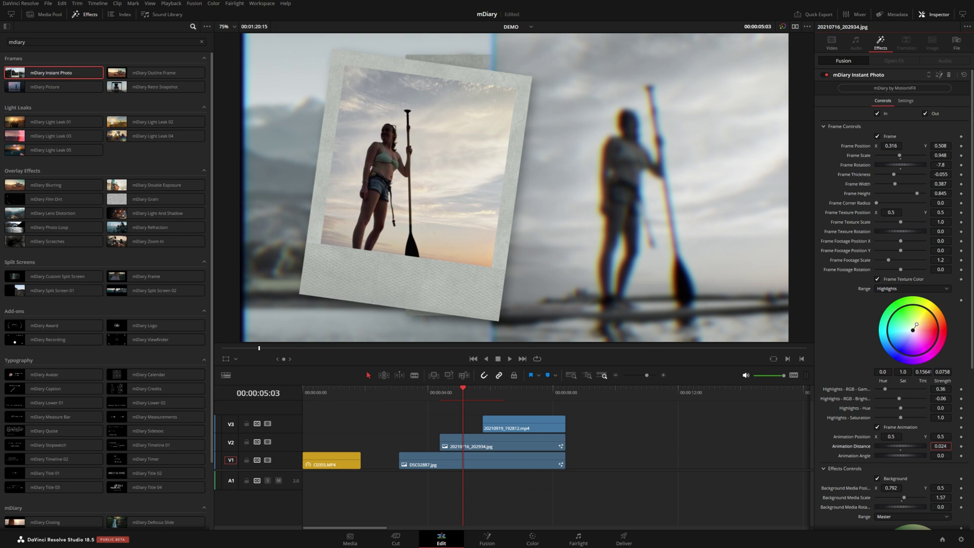
key("/")
left_click(487, 425)
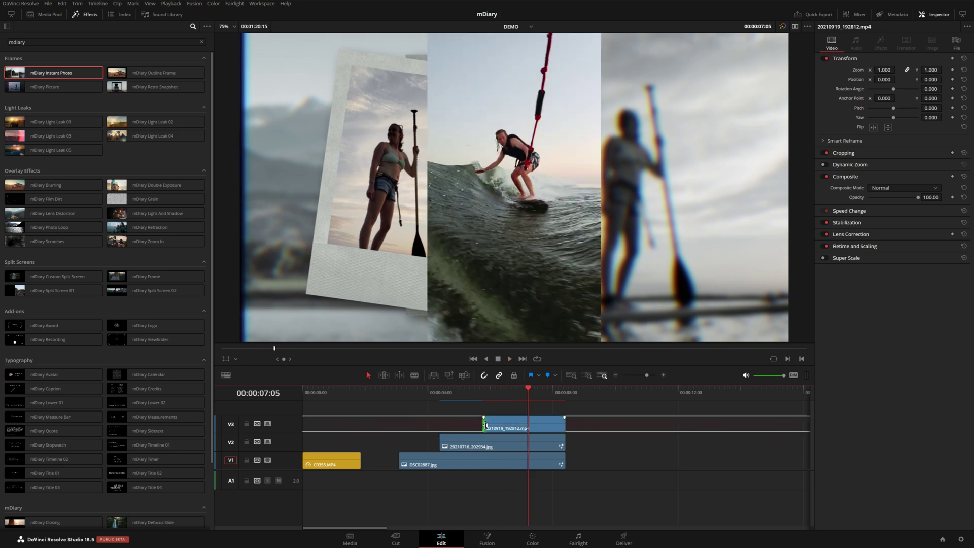
Trim the surfing clip's start, apply mDiary Instant Photo to it, and disable the V1/V2 clips
left_click_drag(486, 425, 500, 430)
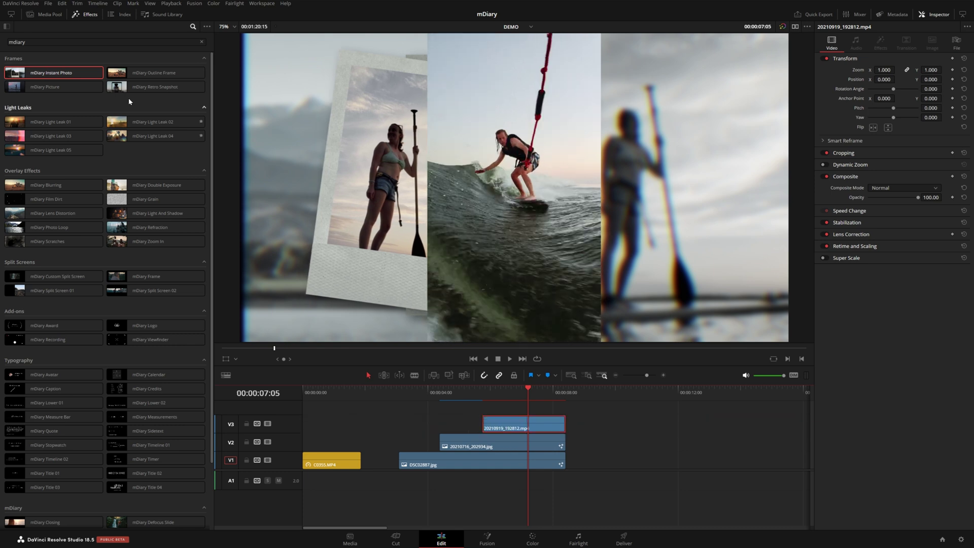
left_click_drag(51, 73, 516, 426)
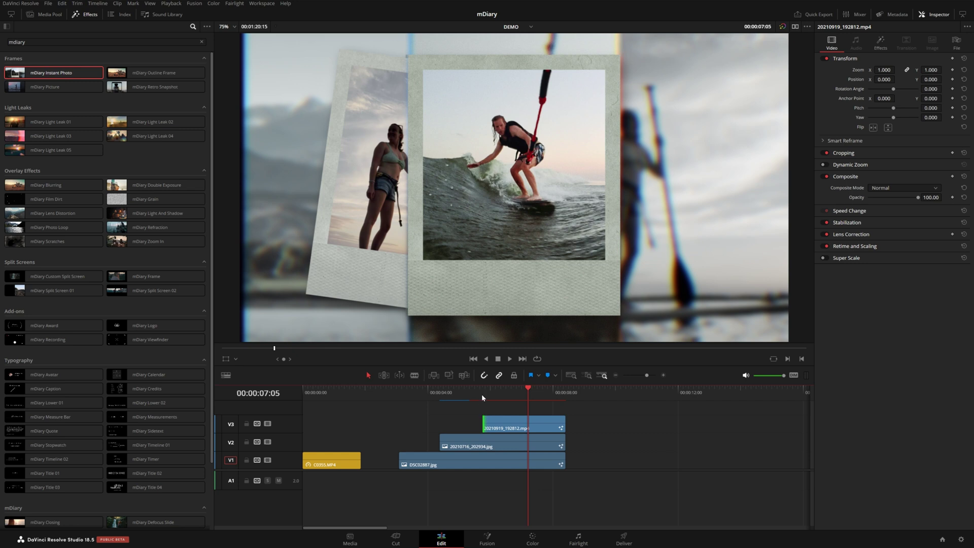
left_click_drag(581, 446, 549, 471)
key("d")
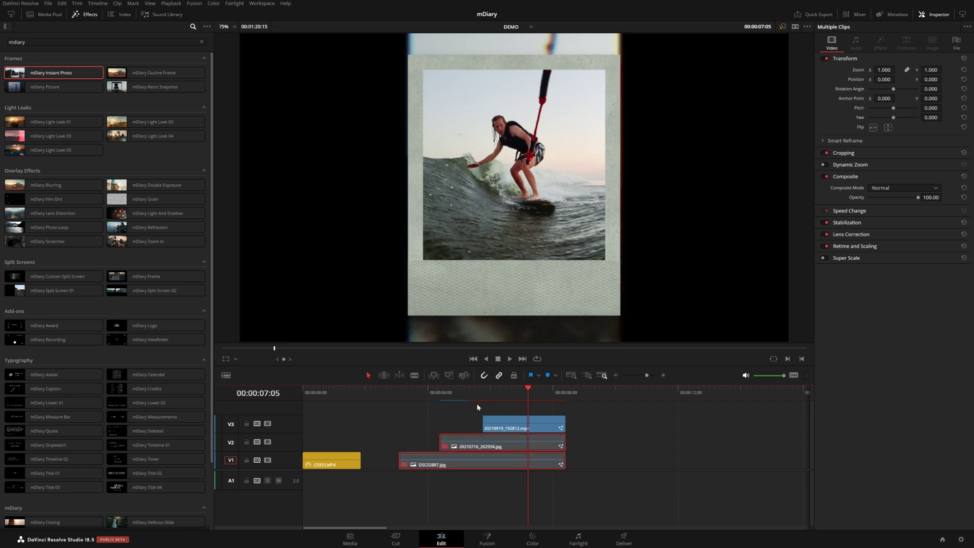
Preview the surfing clip from 05:18, then delete its Instant Photo filter
left_click(482, 392)
left_click(508, 431)
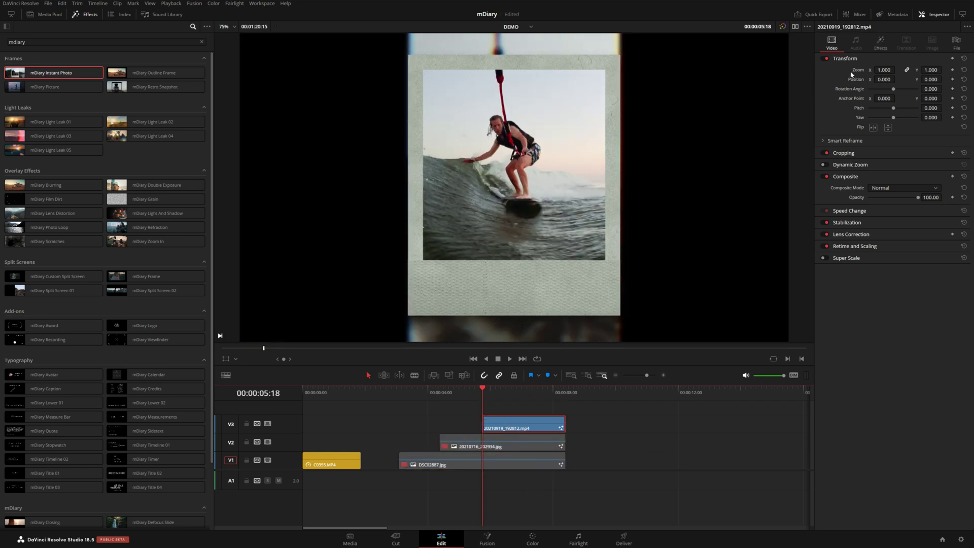
left_click(877, 42)
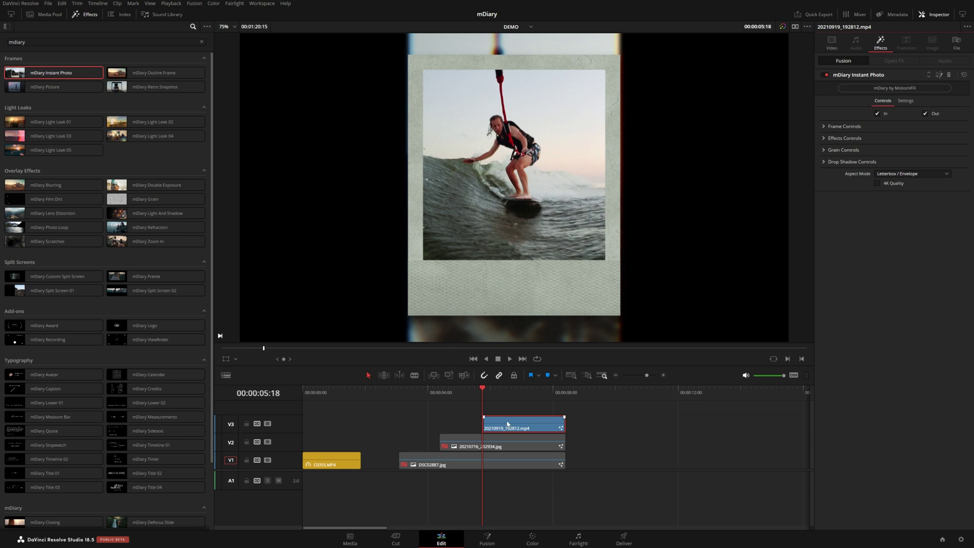
key("space")
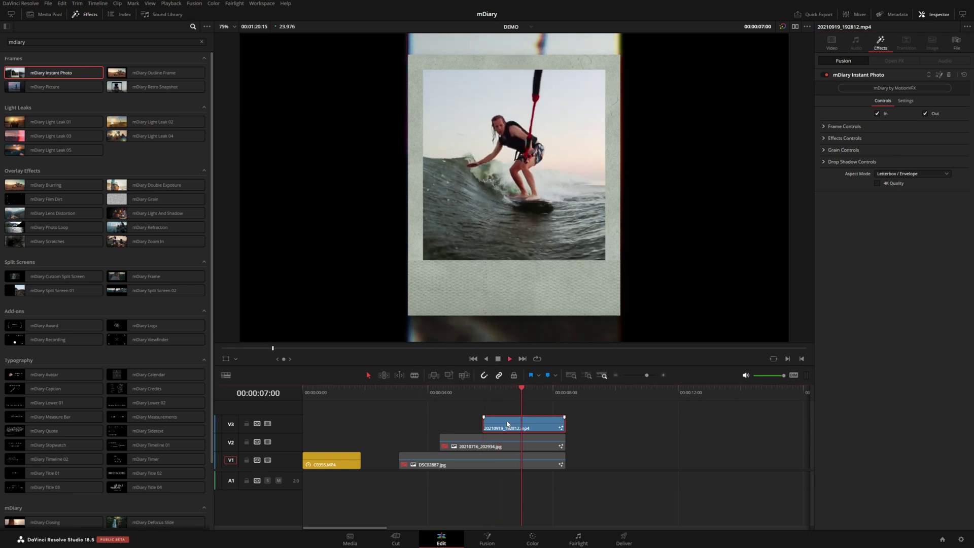
left_click(483, 394)
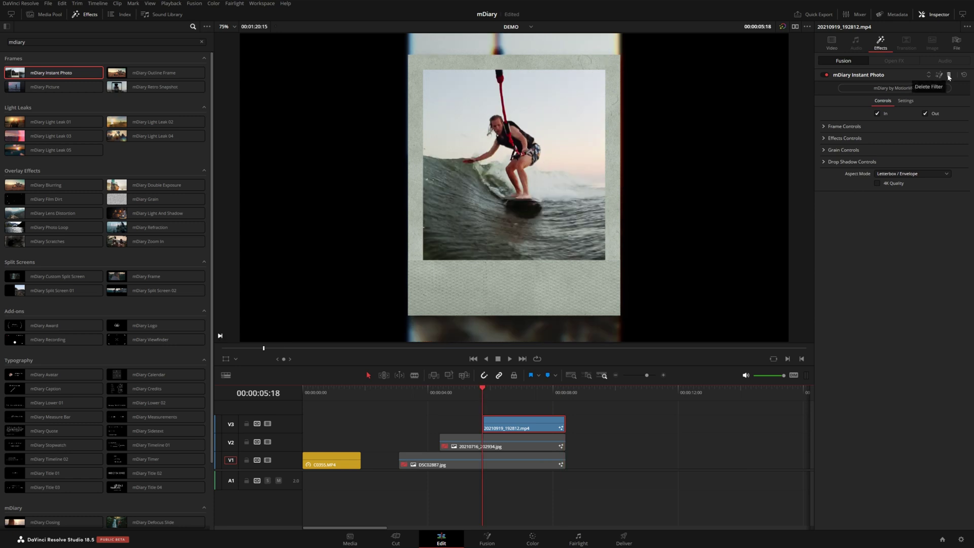
left_click(949, 75)
Turn the surfing clip on V3 into a compound clip named SURFING
right_click(508, 428)
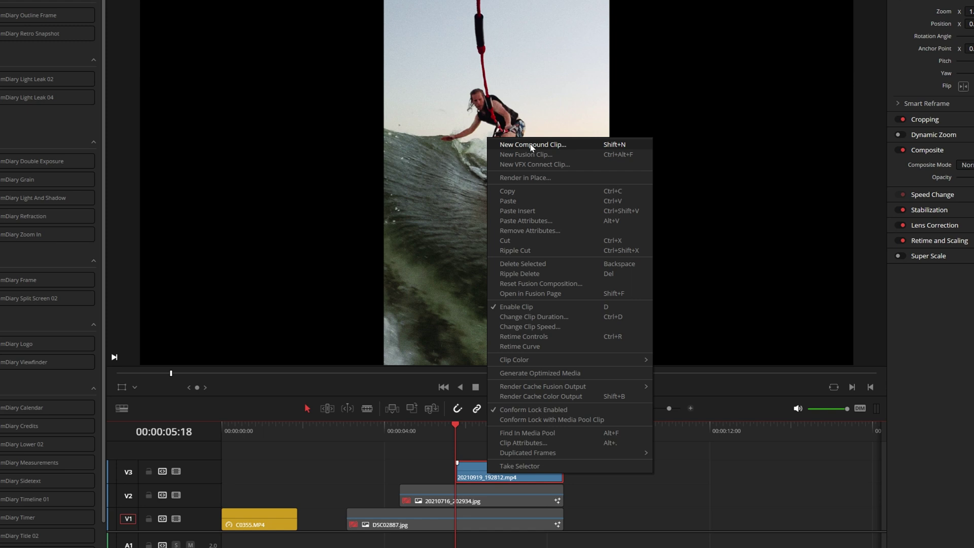
left_click(530, 144)
type("SURFING")
key("Return")
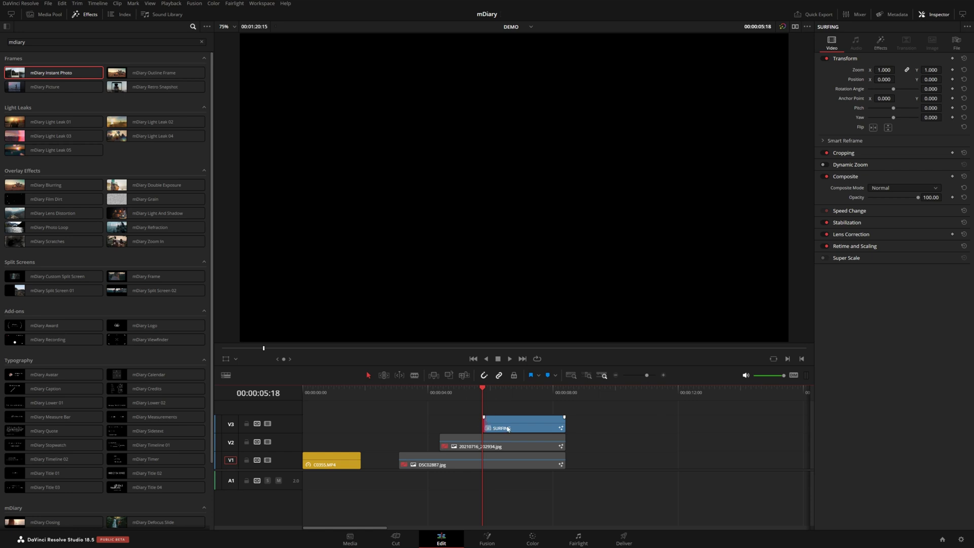
Set the SURFING clip's Instant Photo background to X 0.227 and scale 1.846
left_click(502, 426)
key("space")
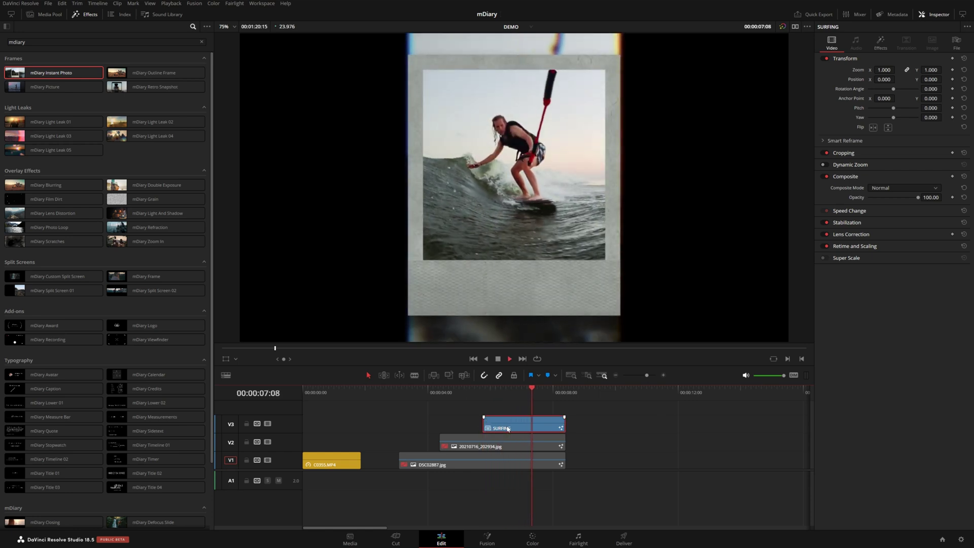
key("space")
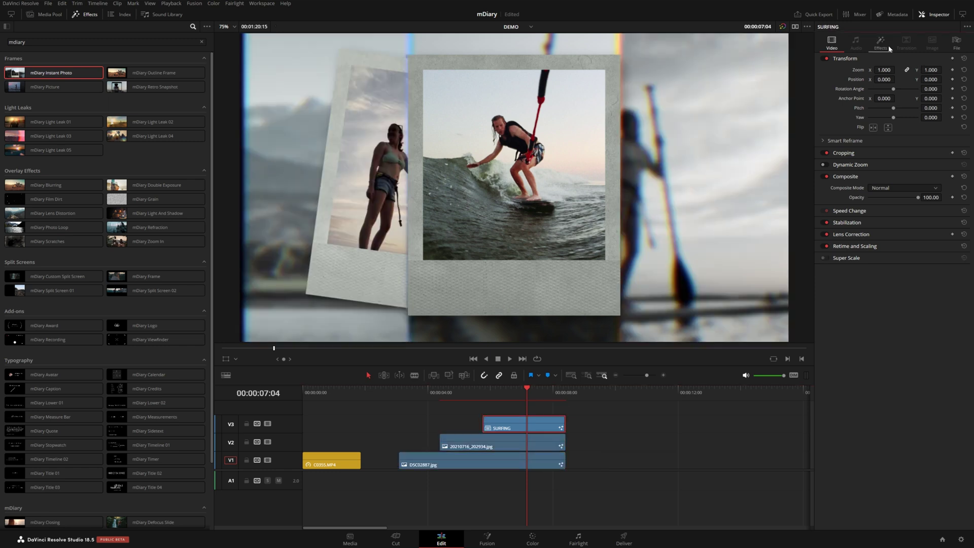
left_click(887, 47)
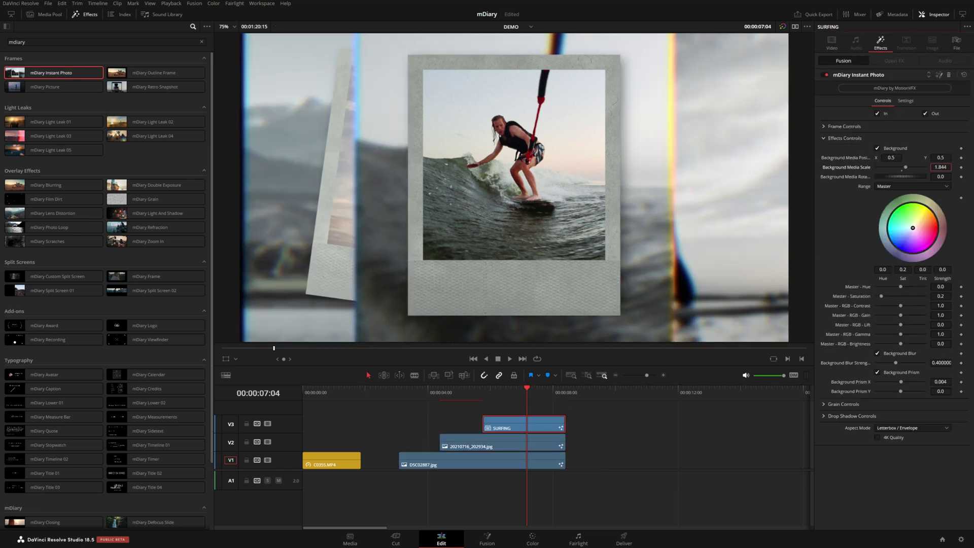
left_click_drag(891, 157, 852, 134)
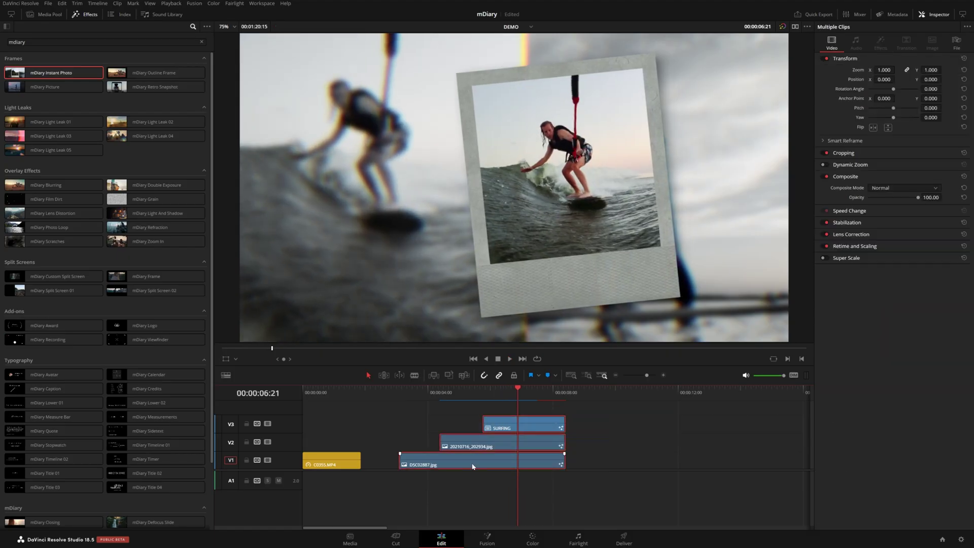
Make the three selected clips a PHOTO STACK compound clip and apply mDiary Outline Frame
right_click(473, 466)
left_click(520, 206)
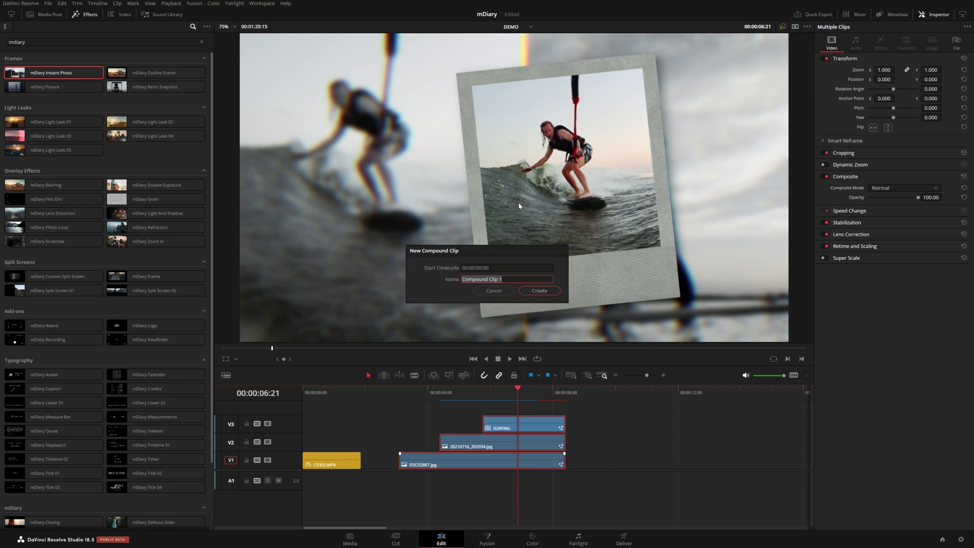
type("PHOTO STACK")
key("Return")
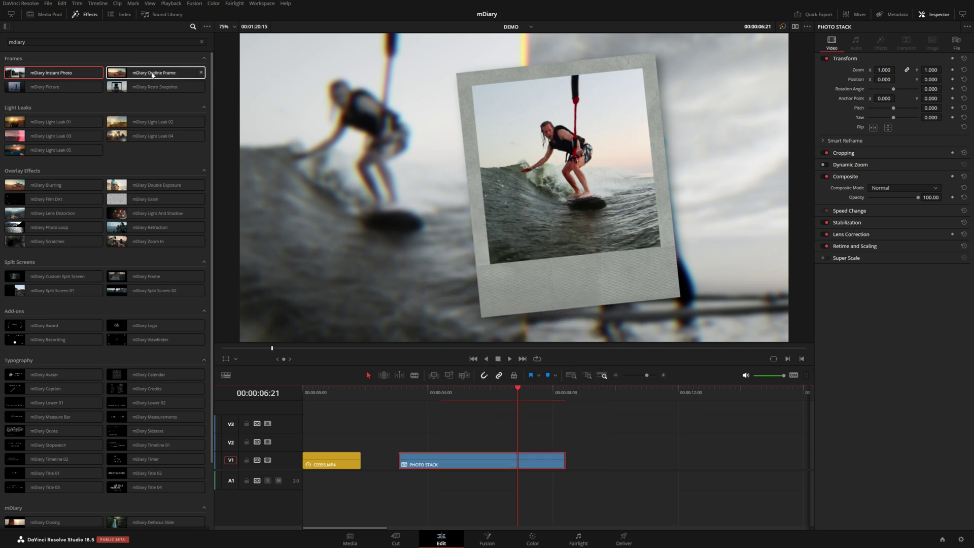
left_click_drag(142, 74, 528, 462)
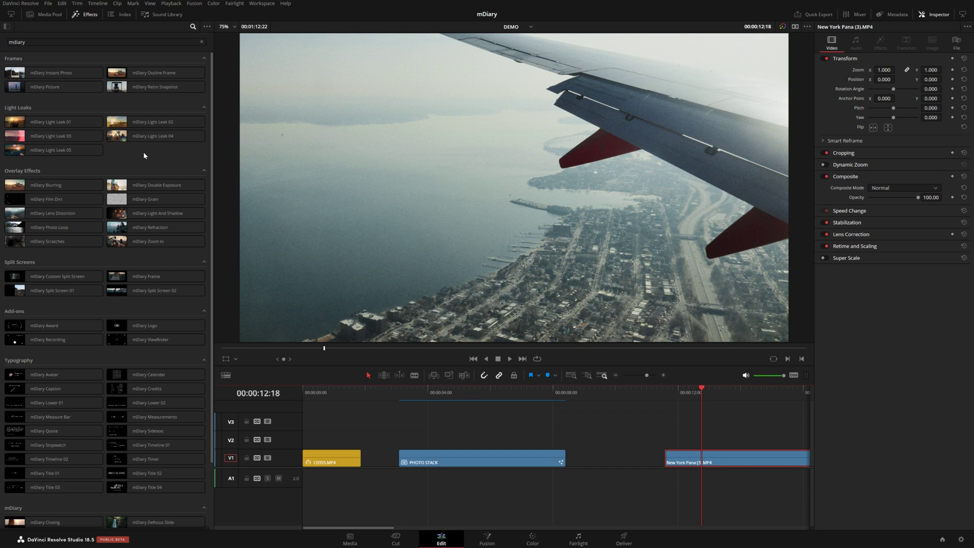
Add mDiary Light Leak 01 to New York Pana (3).MP4 and move its flares down-left
left_click_drag(76, 122, 721, 460)
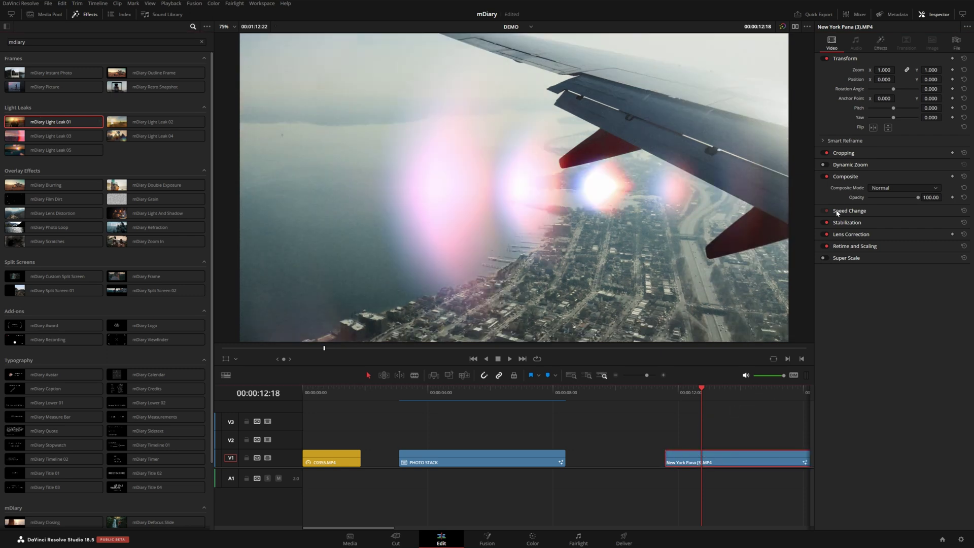
left_click(883, 42)
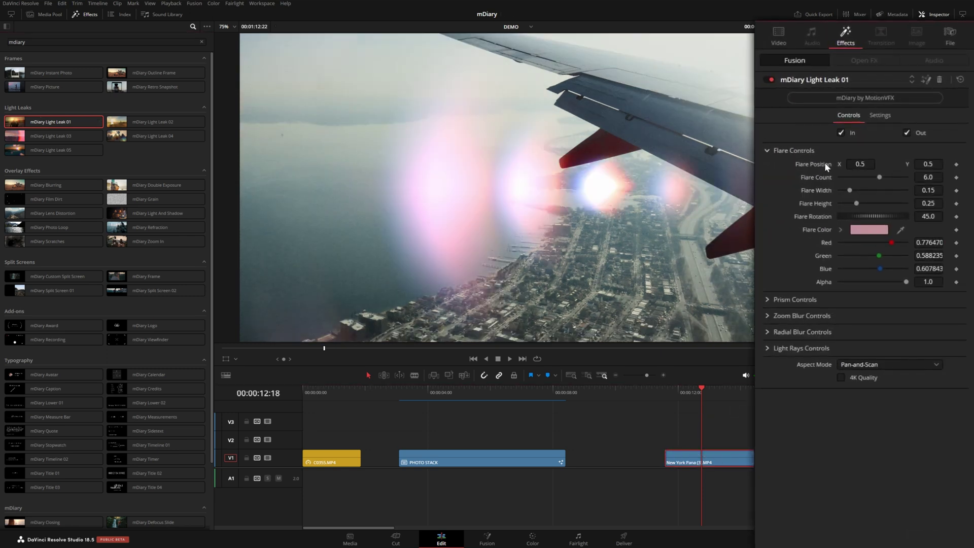
left_click_drag(928, 164, 843, 203)
Set the light leak's Flare Width to 0.13 and Flare Rotation to 12.3
double_click(927, 190)
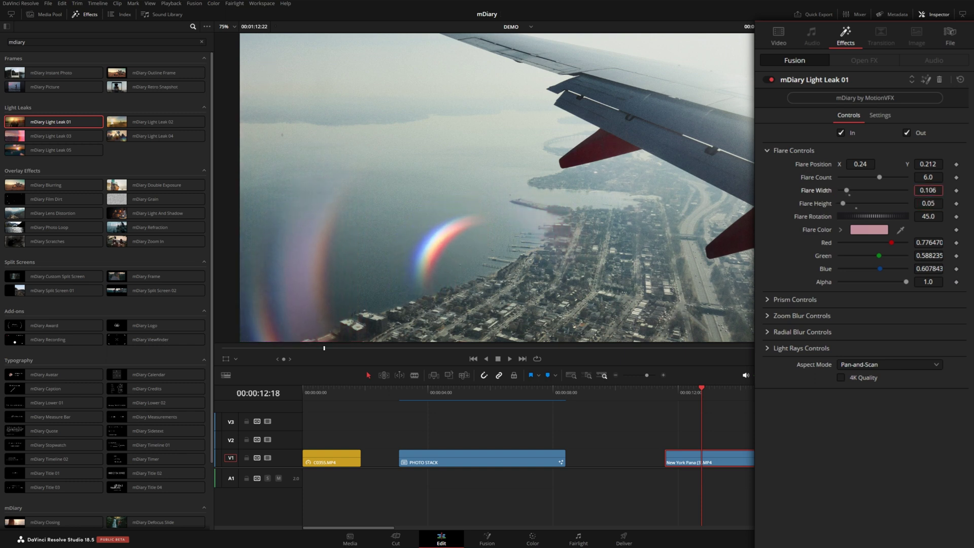
type("0.13")
key("Return")
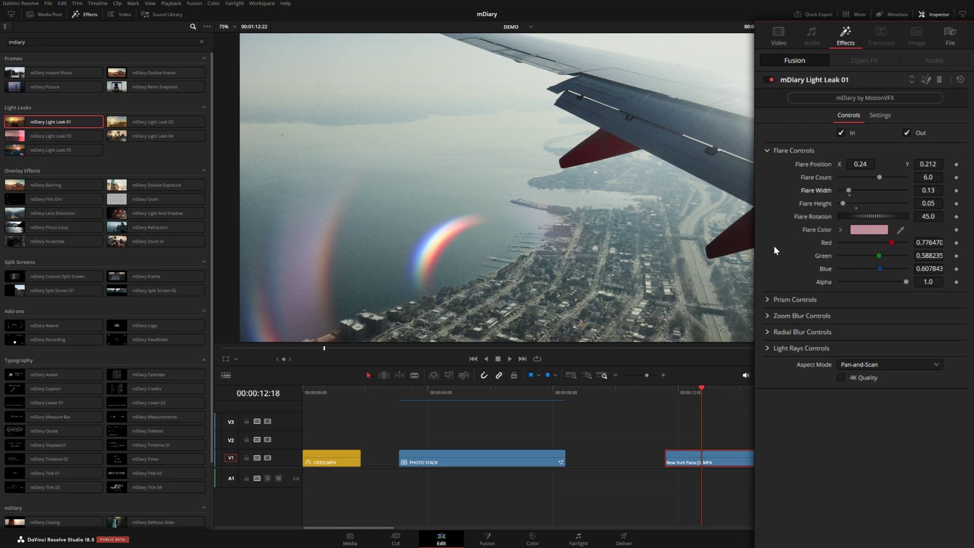
mouse_move(870, 216)
left_mouse_down()
mouse_move(914, 216)
mouse_move(859, 216)
left_mouse_up()
Shift the light leak's flare hue to pale yellow (0.12) and adjust Prism 1, Prism 2 and glow amounts
left_click(840, 230)
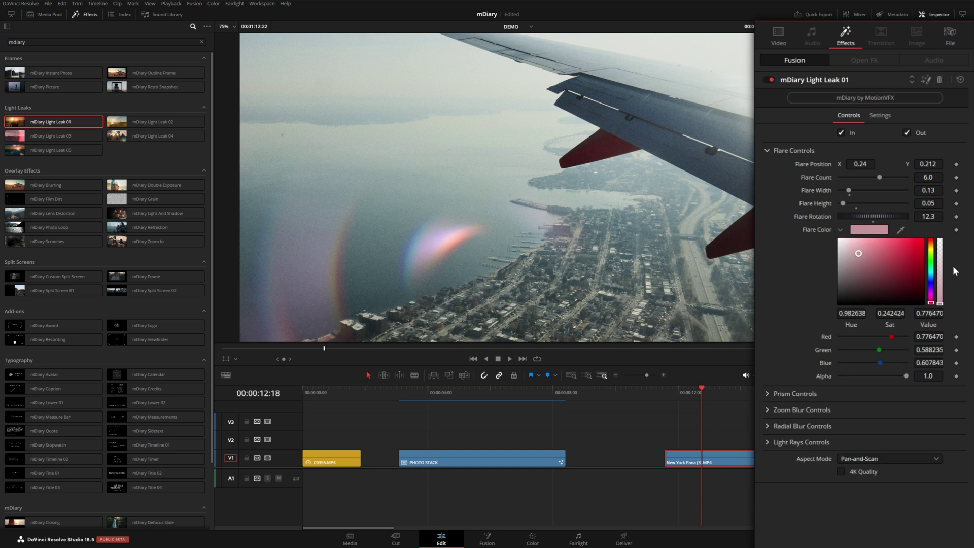
mouse_move(933, 249)
left_mouse_down()
mouse_move(933, 261)
mouse_move(935, 249)
left_mouse_up()
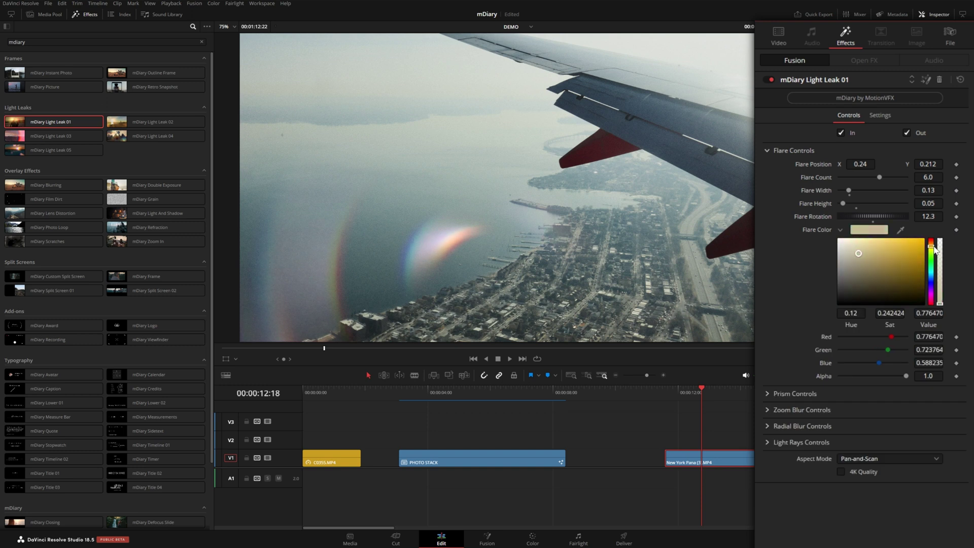
left_click(767, 393)
scroll(773, 340, "down", 3)
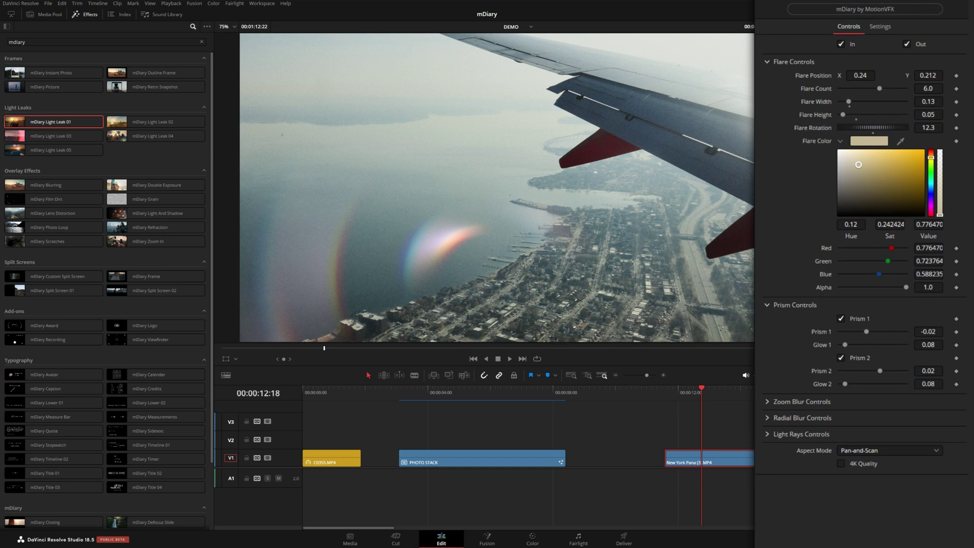
left_click_drag(866, 332, 843, 344)
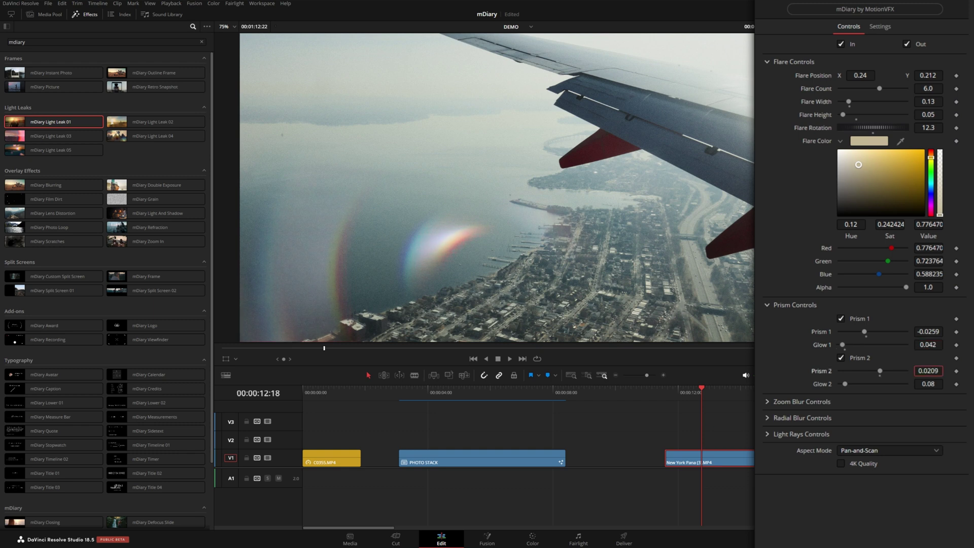
left_click_drag(880, 371, 852, 384)
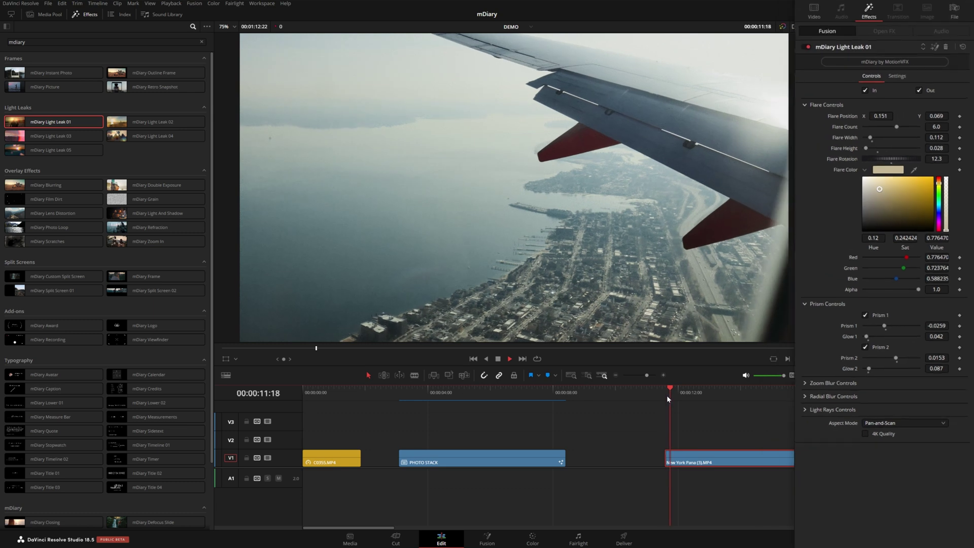
Preview the flare, add mDiary Light Leak 02 to the New York clip, and set Source Threshold 0.732
key("space")
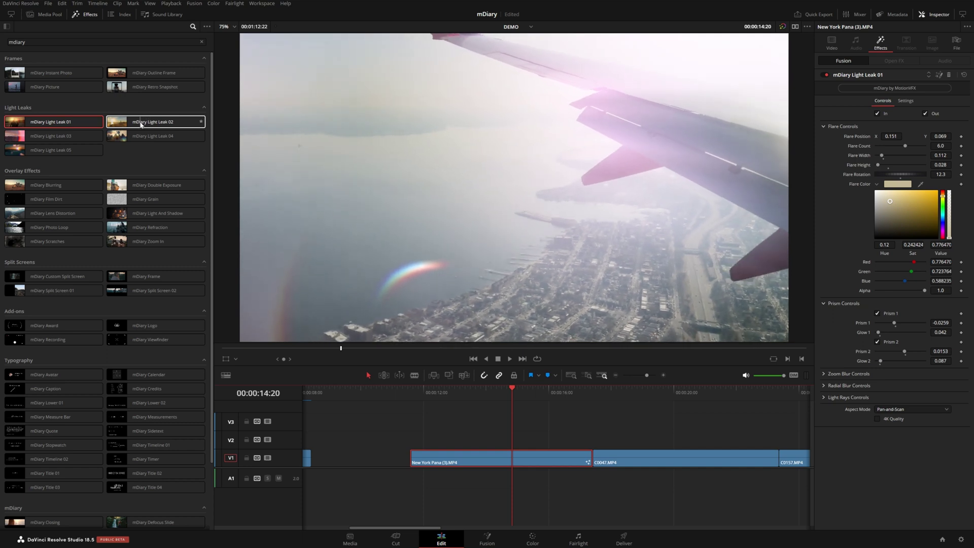
left_click_drag(130, 124, 510, 461)
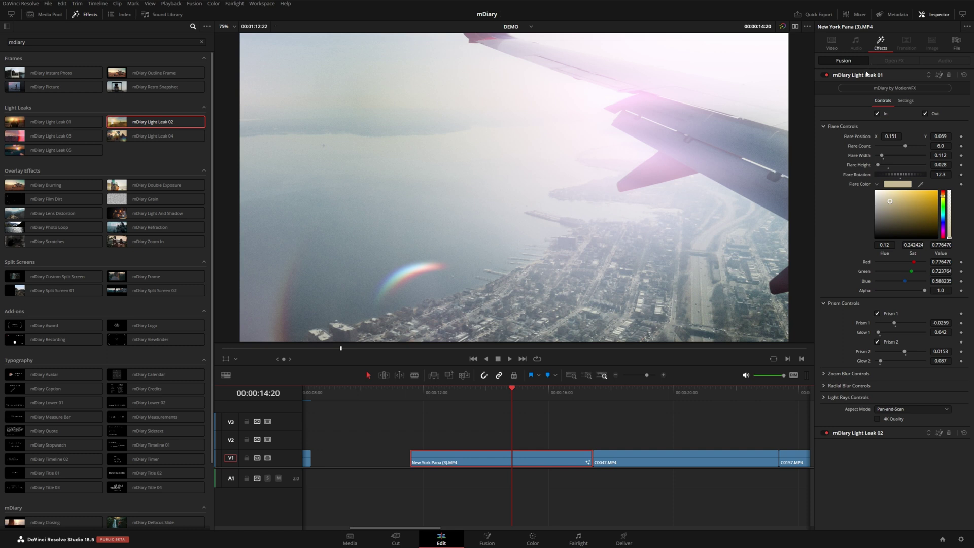
left_click(866, 74)
left_click(870, 86)
left_click_drag(901, 158, 912, 158)
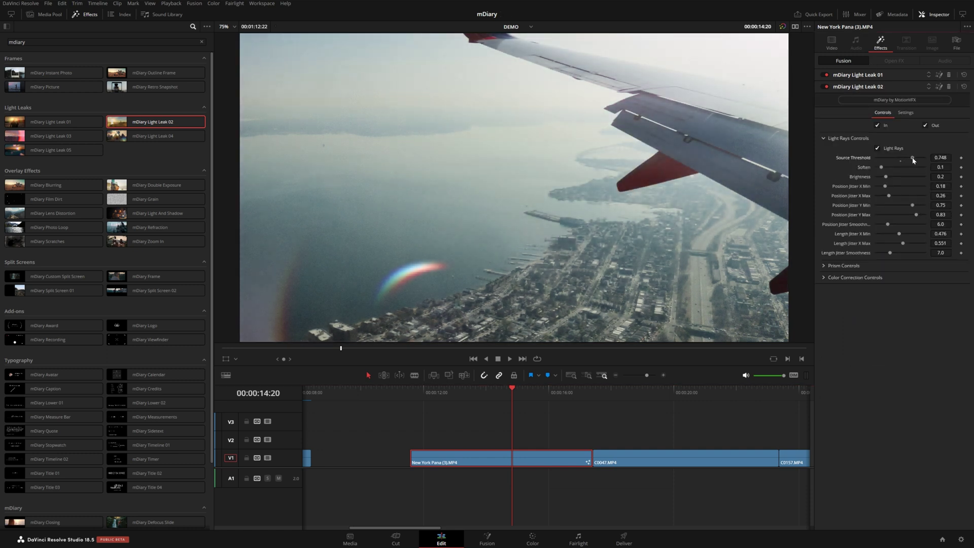
left_click_drag(913, 160, 913, 160)
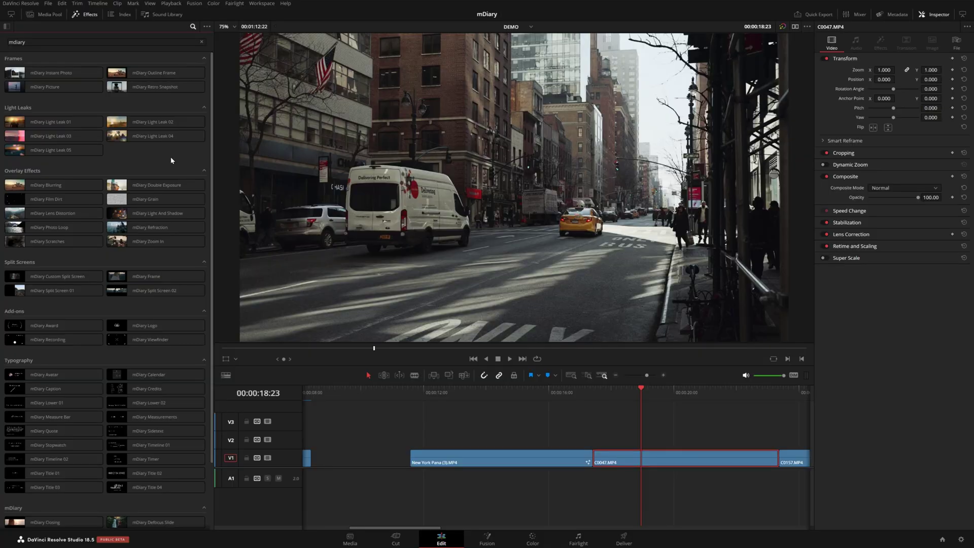
Apply mDiary Blurring to C0047 and redraw its on-screen focus line diagonally through the white van
mouse_move(37, 186)
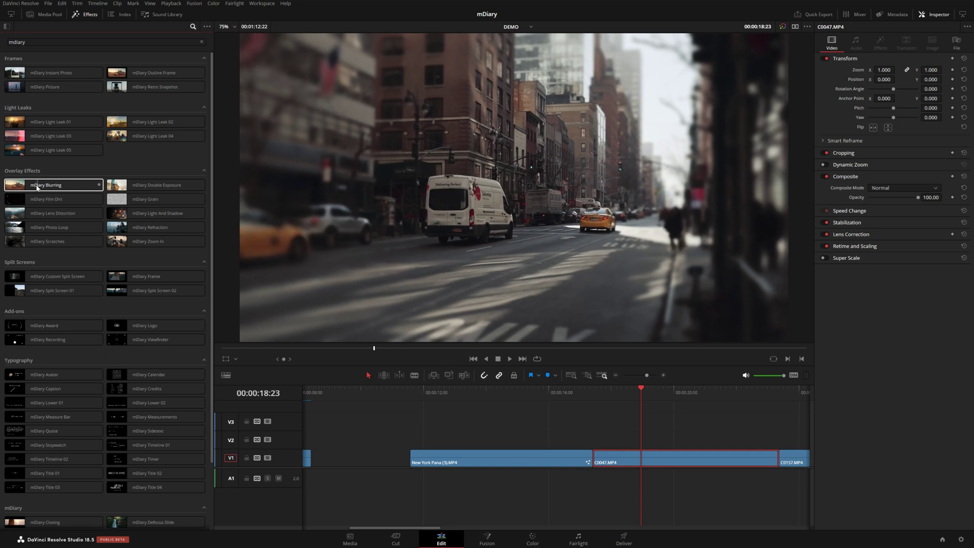
left_click_drag(37, 185, 620, 460)
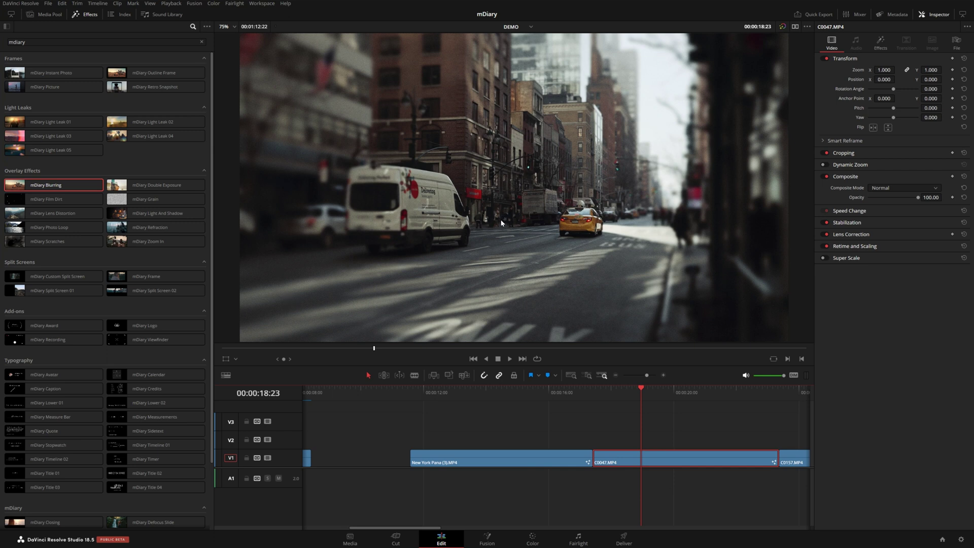
left_click(236, 359)
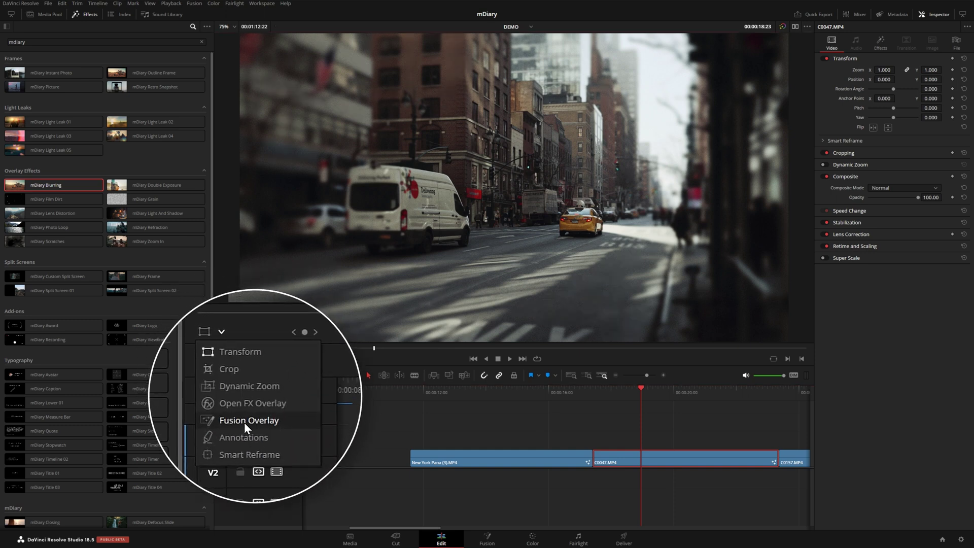
left_click(243, 410)
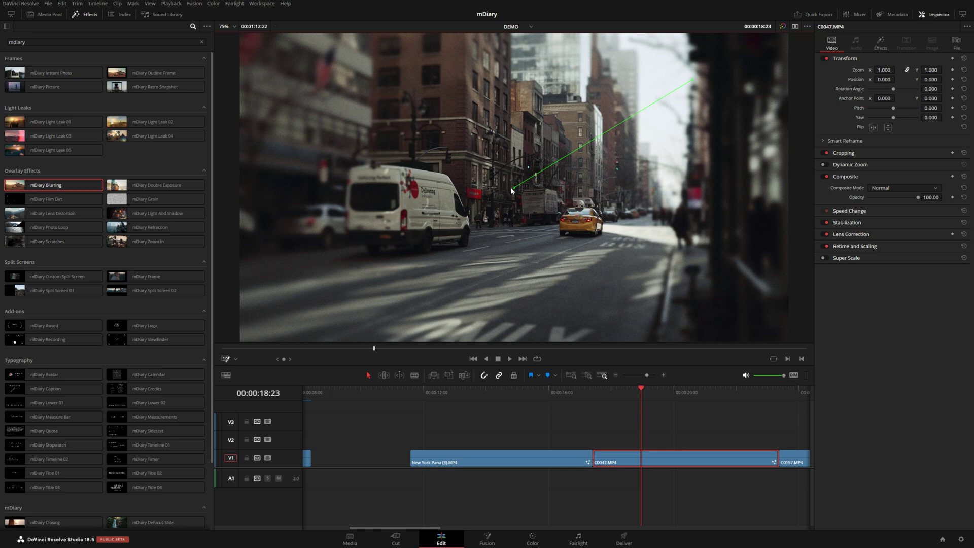
left_click_drag(514, 189, 378, 180)
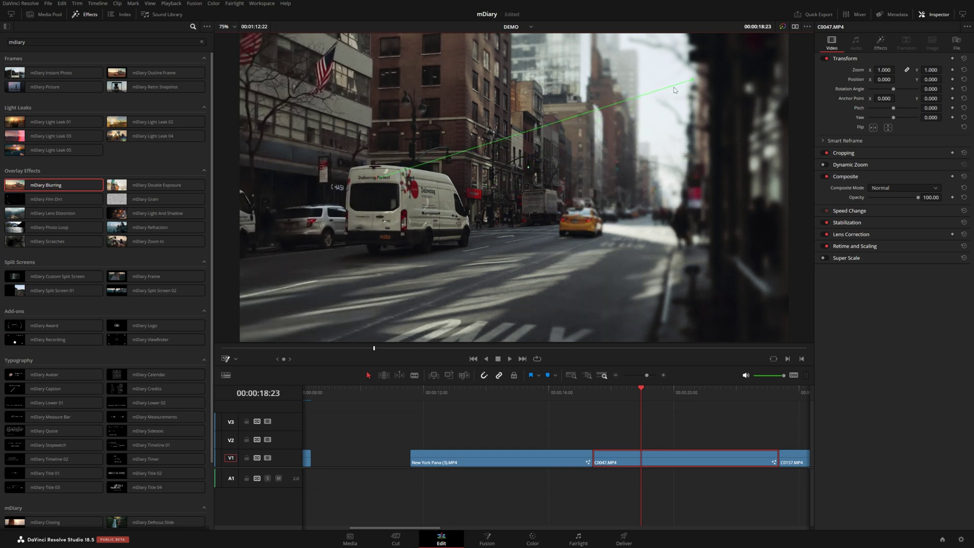
left_click_drag(692, 81, 598, 137)
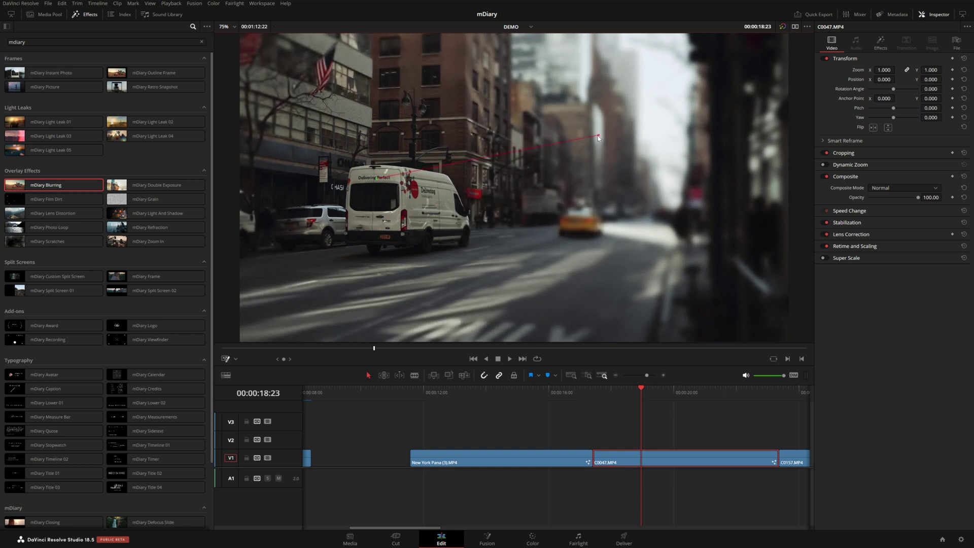
Raise Blur Size to 10.0 and try a Linear blur range, moving its end across the van
left_click(880, 42)
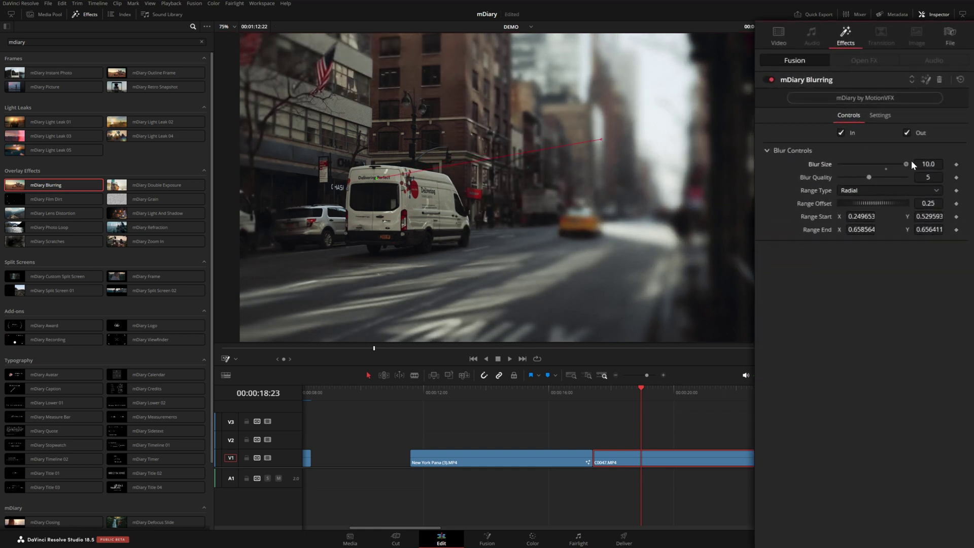
left_click_drag(888, 161, 912, 161)
left_click_drag(603, 141, 430, 169)
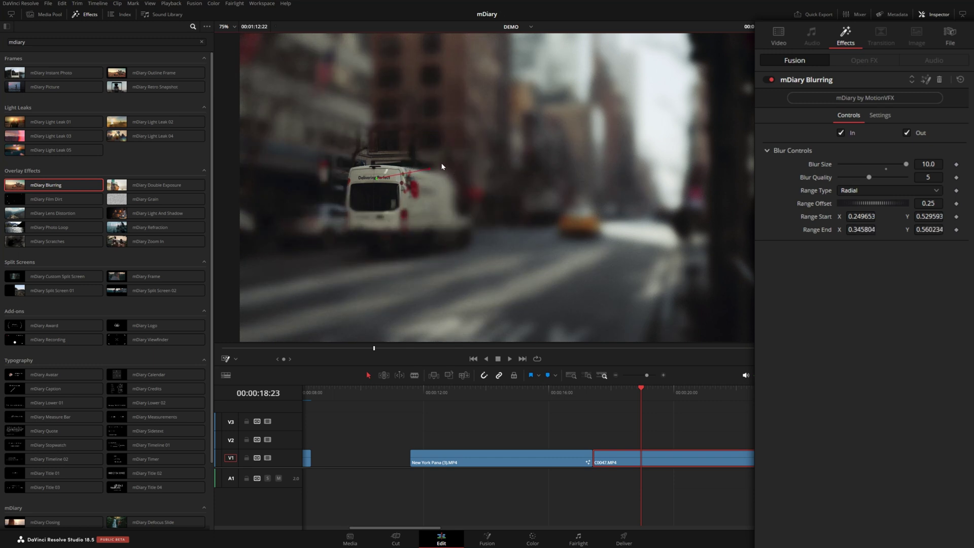
left_click_drag(429, 171, 467, 165)
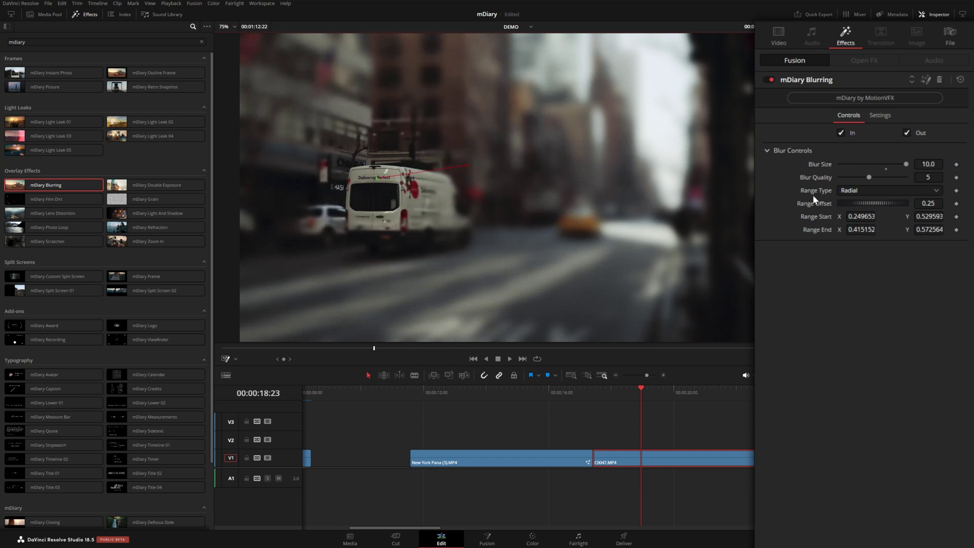
left_click(869, 191)
left_click(863, 203)
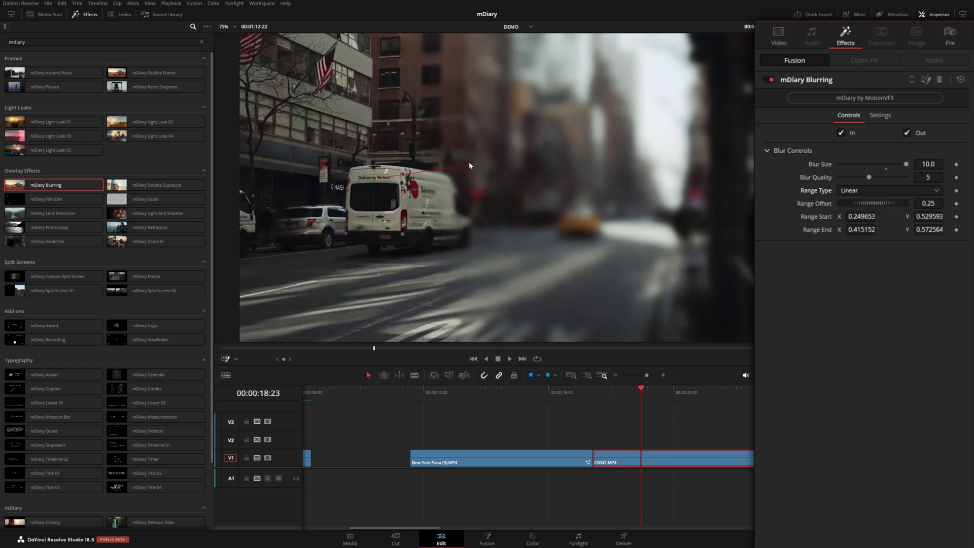
left_click_drag(469, 165, 590, 164)
Switch the range type to Reflect, reposition the range start and end, and lower Blur Size to 8.66
left_click(868, 191)
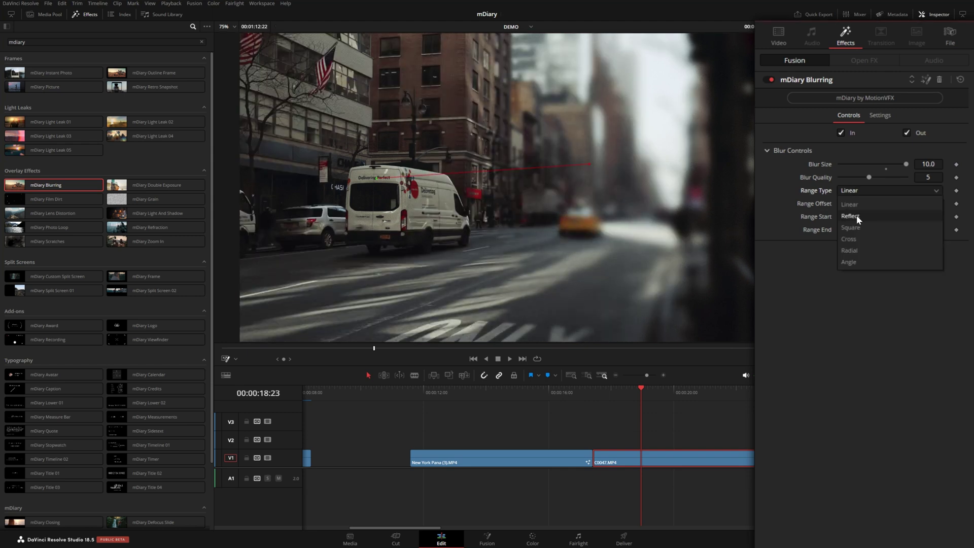
left_click(853, 217)
left_click_drag(377, 178, 490, 269)
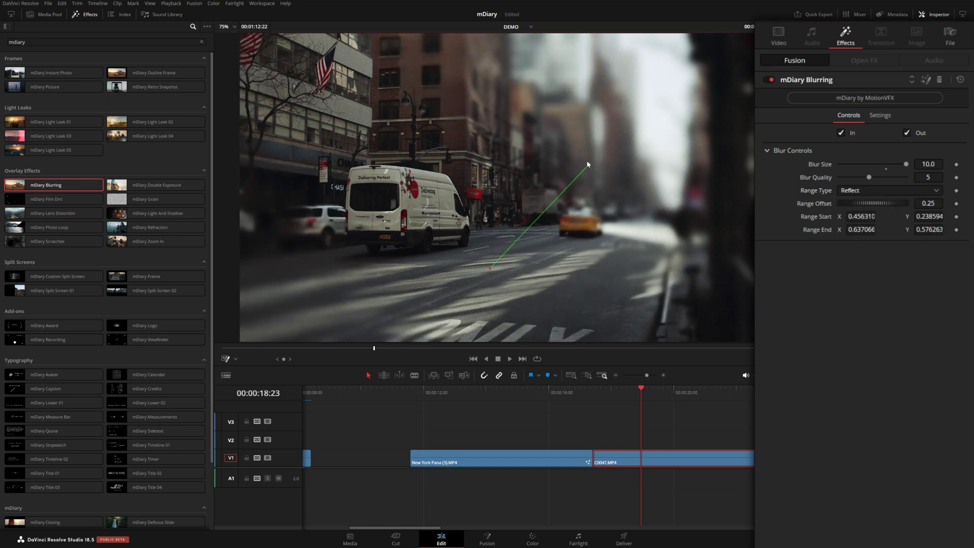
left_click_drag(589, 163, 502, 91)
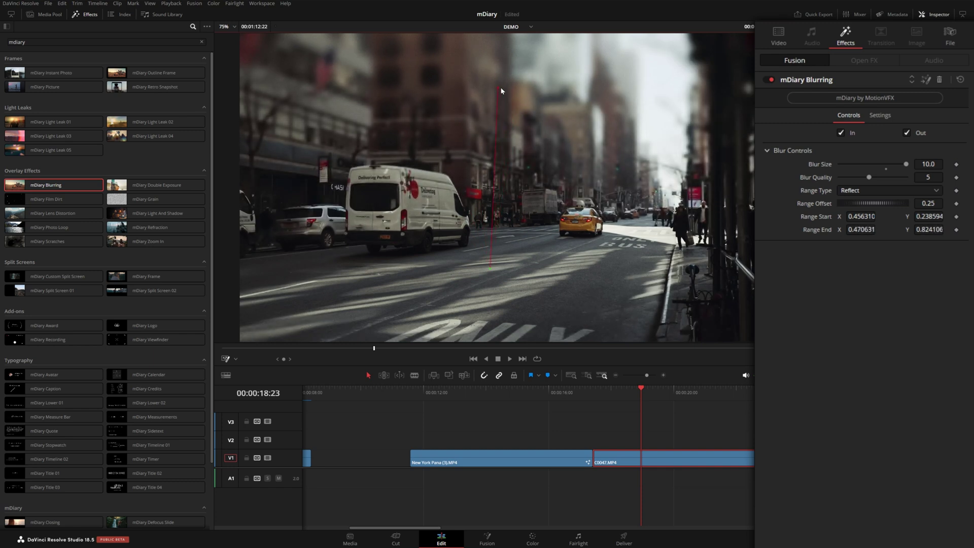
left_click_drag(905, 161, 897, 161)
left_click_drag(489, 268, 492, 249)
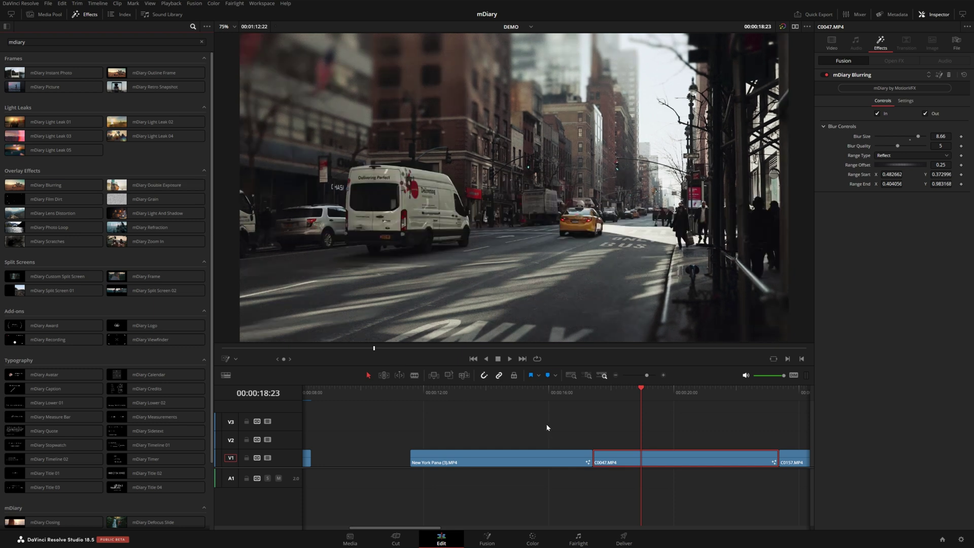
Move C0047 onto V2 above New York Pana, combine both into Fusion Clip 10, and apply mDiary Double Exposure
left_click_drag(629, 460, 447, 443)
left_click(479, 421)
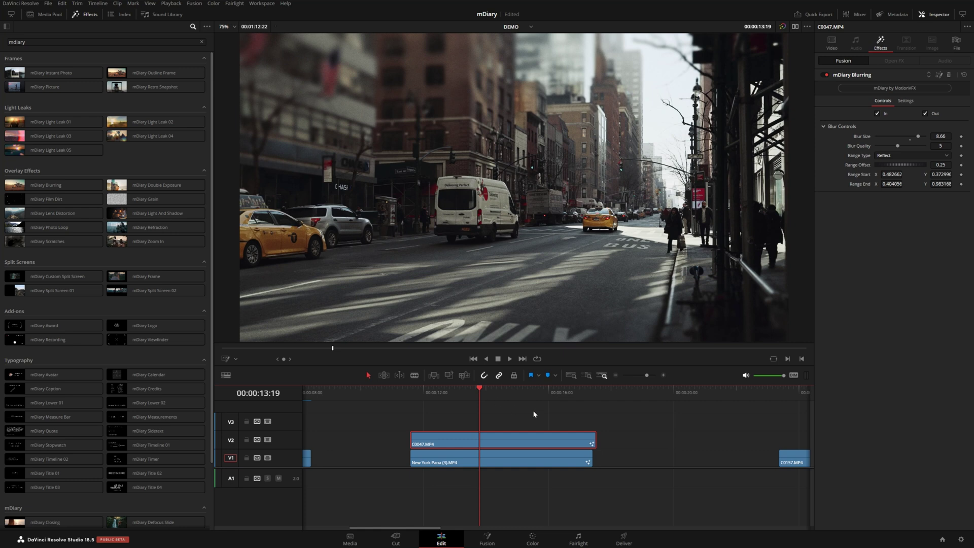
left_click_drag(630, 428, 498, 465)
right_click(496, 462)
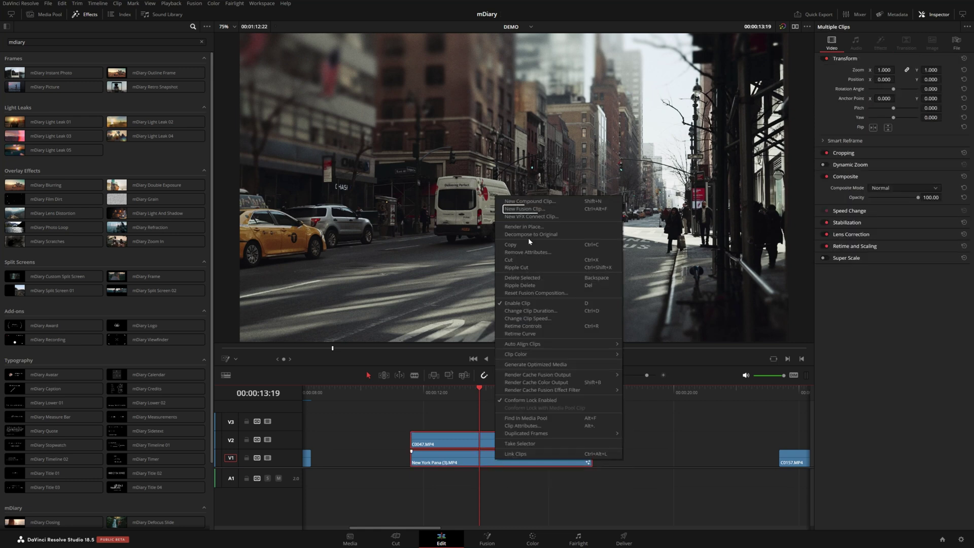
left_click(525, 209)
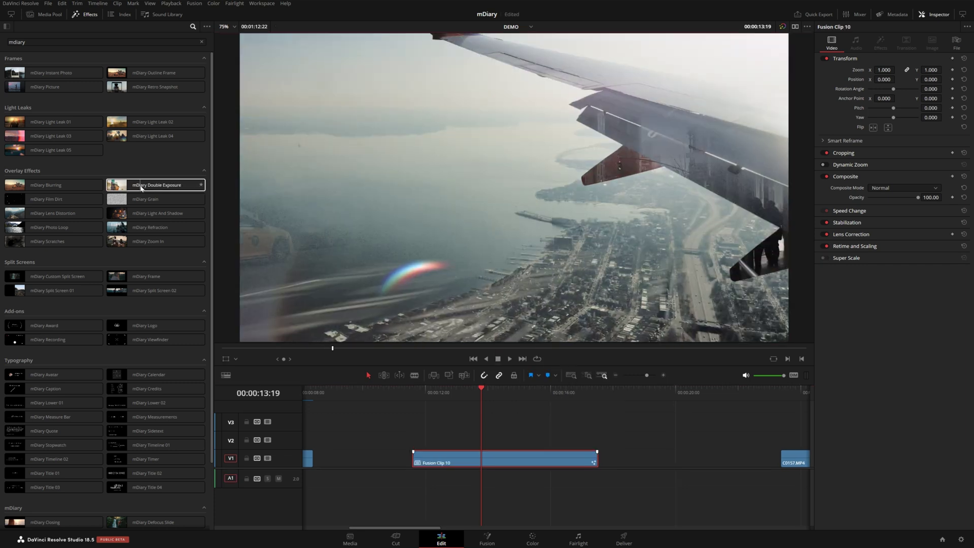
left_click_drag(141, 188, 462, 459)
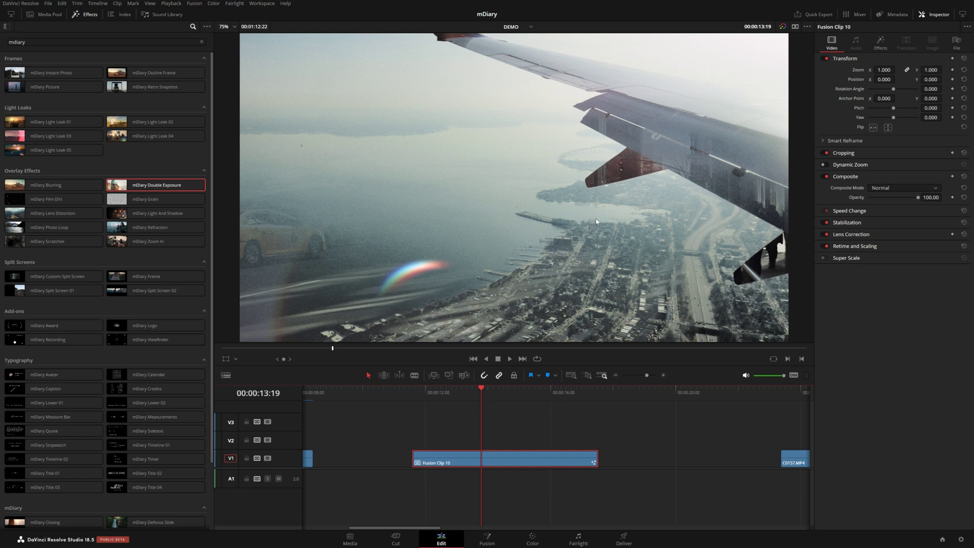
Set Double Exposure to Footage B source, no range inversion, Blur 0, and range about 0.0–0.356
left_click(881, 41)
left_click(862, 159)
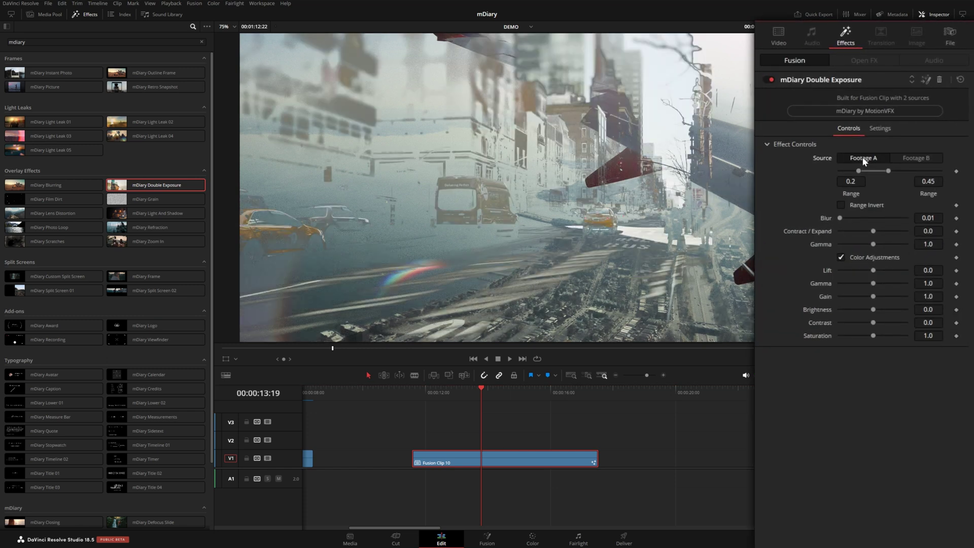
mouse_move(875, 170)
left_mouse_down()
mouse_move(885, 170)
mouse_move(872, 172)
left_mouse_up()
left_click(845, 205)
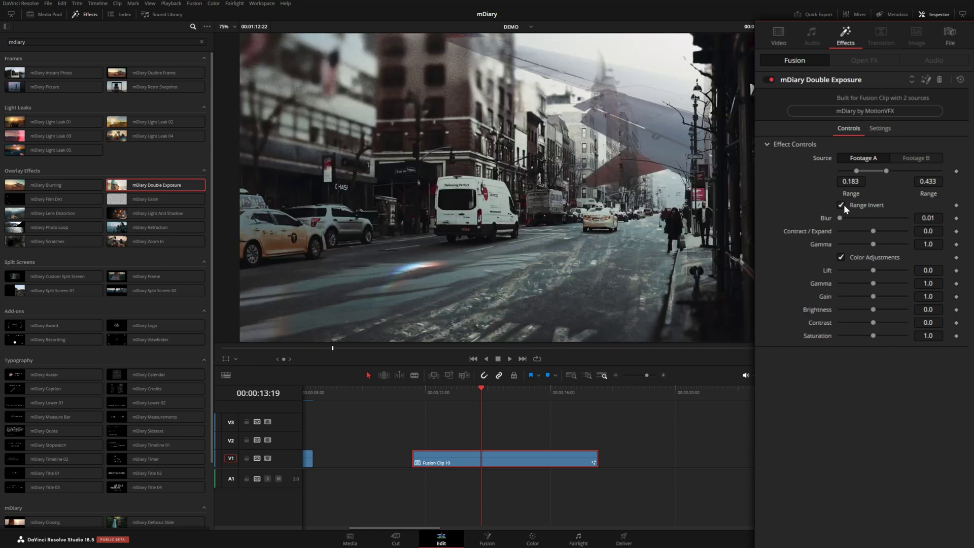
left_click(916, 157)
left_click_drag(870, 172, 901, 173)
left_click(841, 205)
left_click_drag(842, 219, 867, 218)
left_click_drag(871, 171, 869, 172)
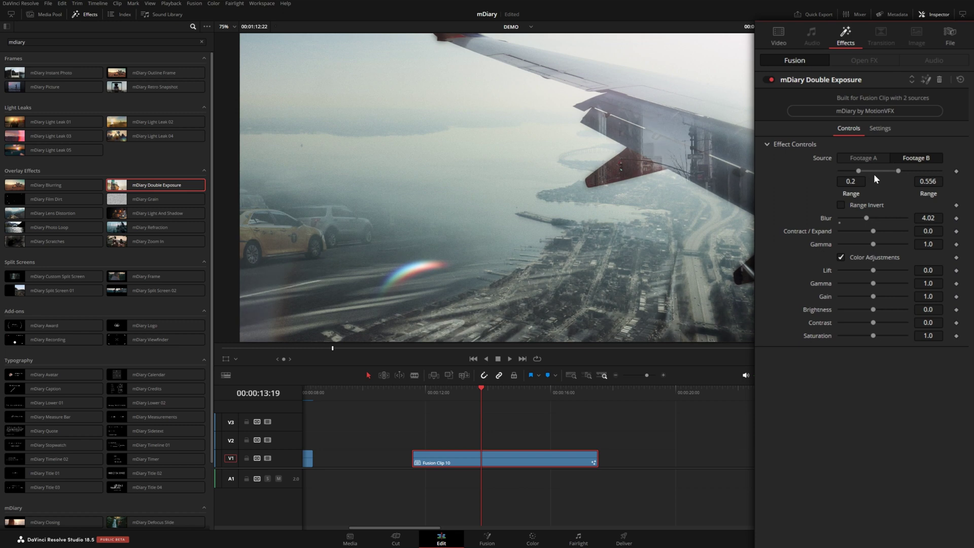
left_click_drag(917, 215, 910, 184)
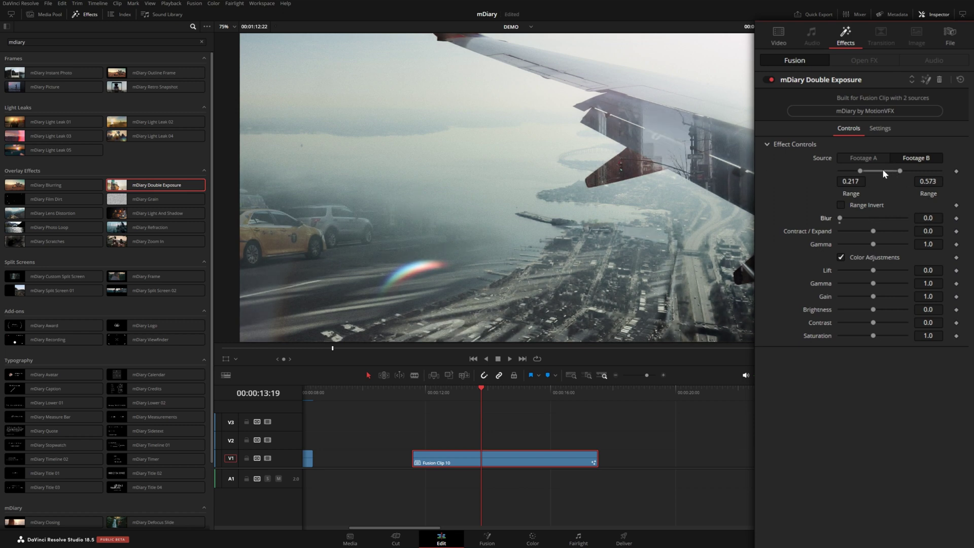
left_click_drag(868, 172, 788, 172)
Keyframe the blend range from 0 at the clip start, widening it at 00:00:14:20 and 00:00:16:20
left_click(451, 393)
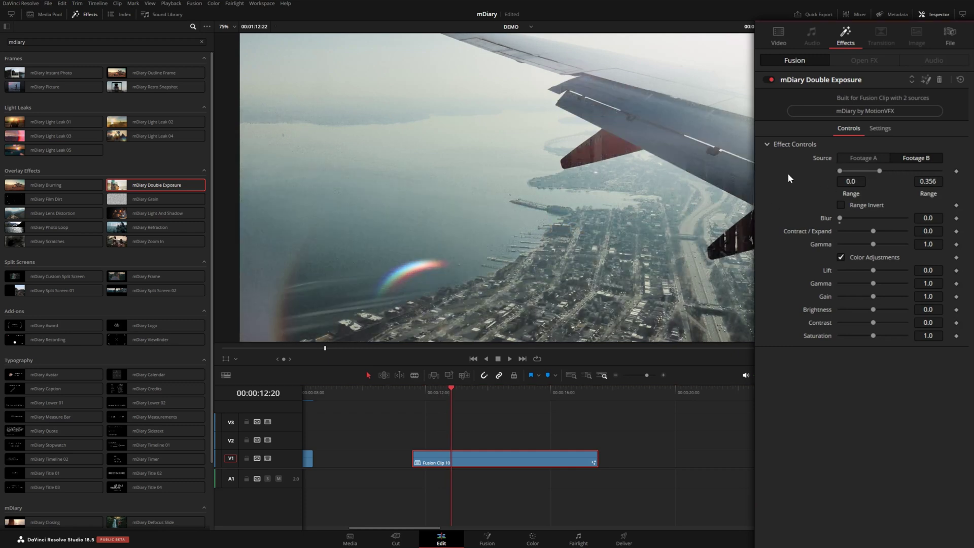
left_click_drag(877, 171, 840, 177)
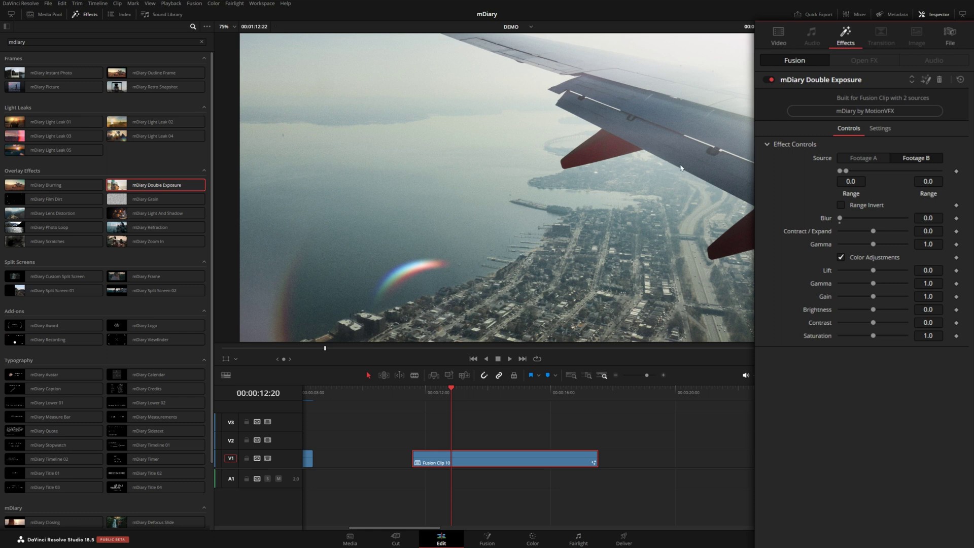
left_click(956, 170)
left_click_drag(475, 397, 514, 394)
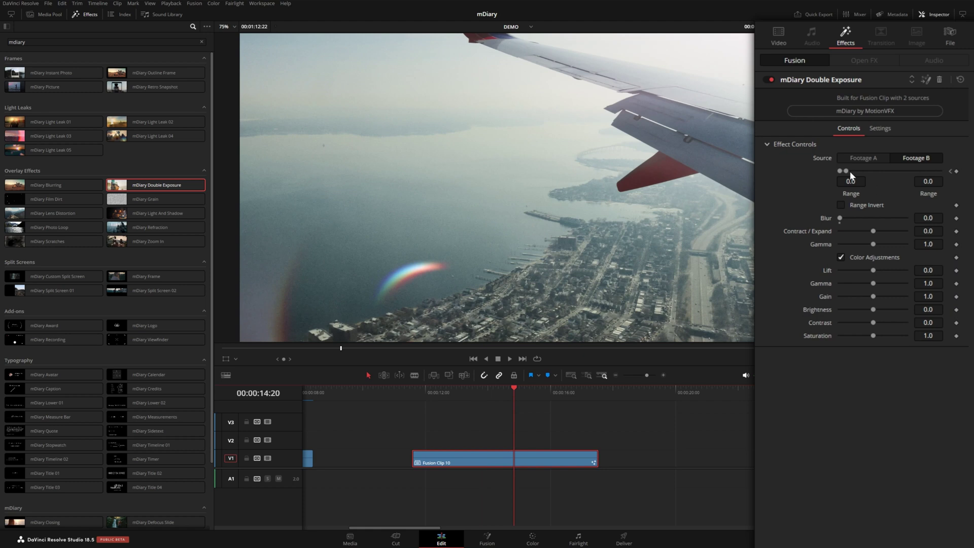
left_click_drag(851, 171, 895, 171)
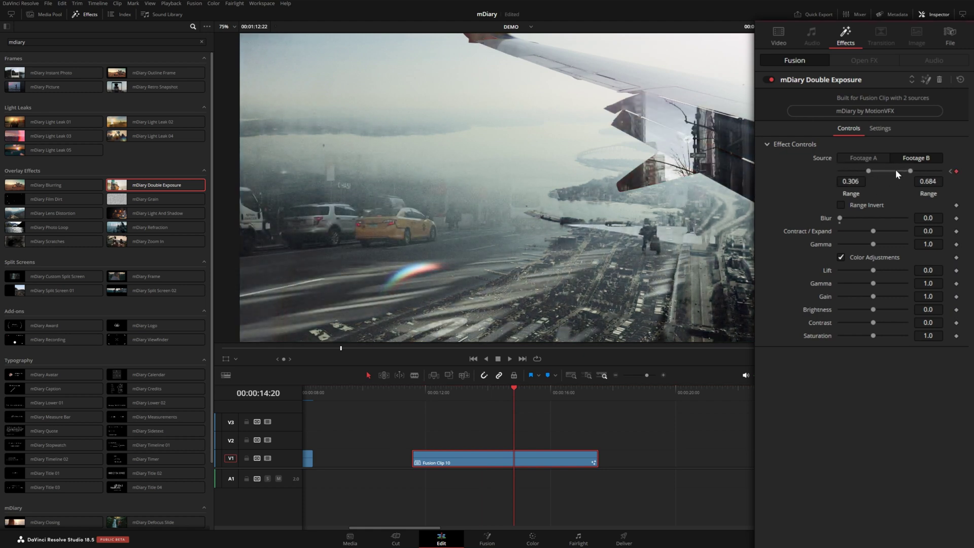
left_click_drag(534, 397, 576, 397)
left_click_drag(885, 172, 955, 172)
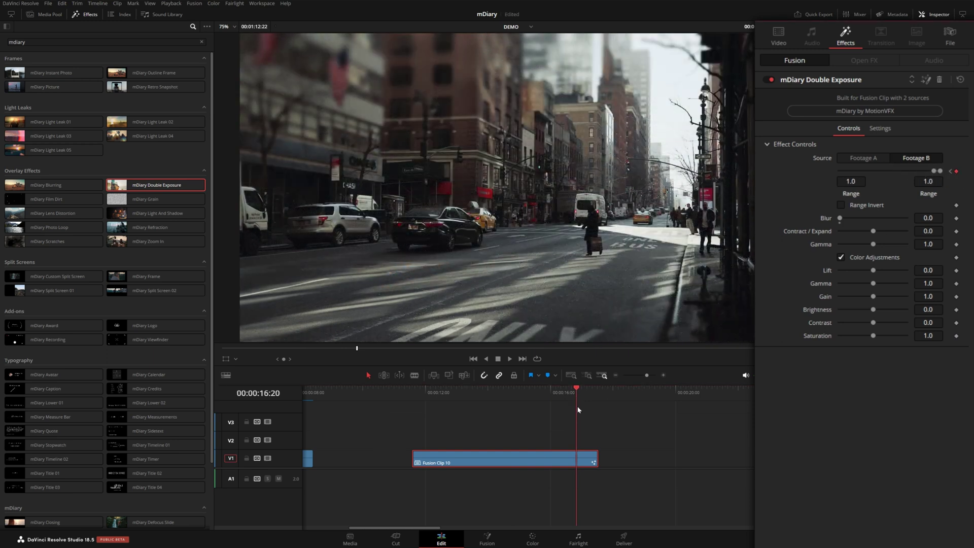
Play back the animated Double Exposure blend from the clip's start
left_click(419, 392)
key("space")
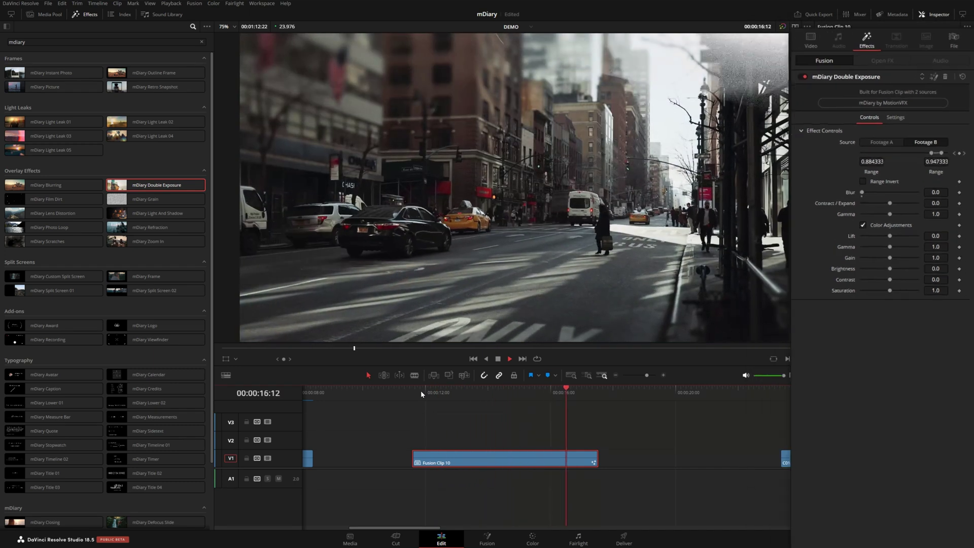
key("space")
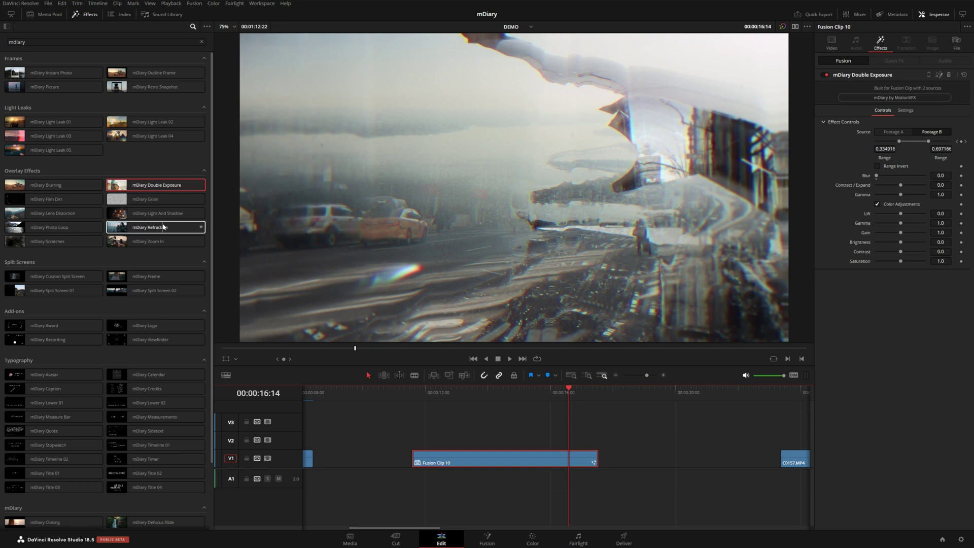
Show the Effects sidebar listing Toolbox, Open FX, Audio FX and Favorites
left_click(6, 27)
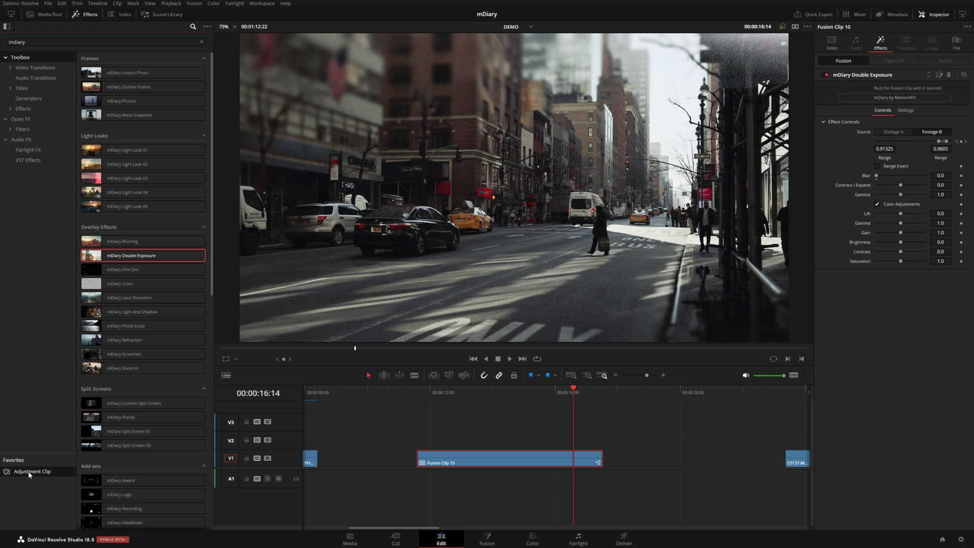
Place an Adjustment Clip from the built-in effects onto V3 above Fusion Clip 10
left_click(23, 109)
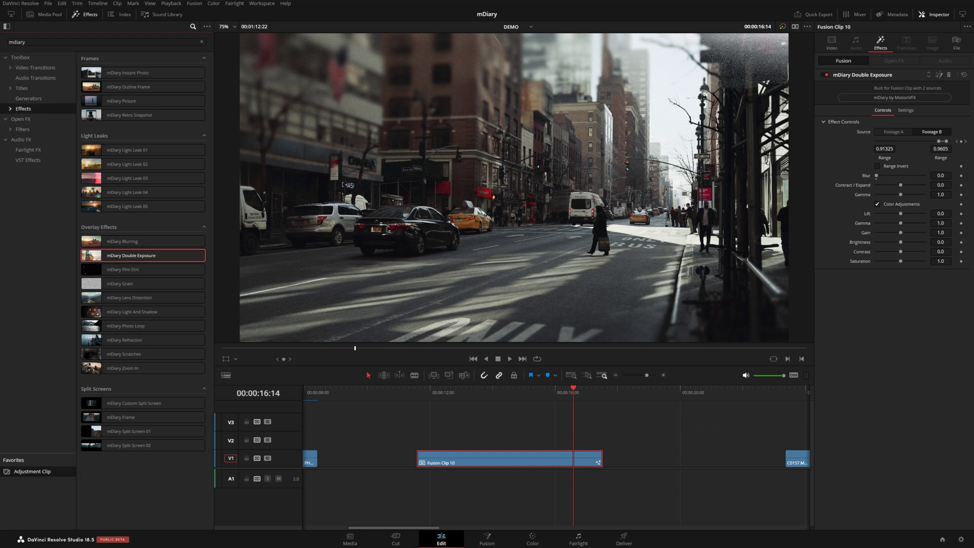
left_click(194, 26)
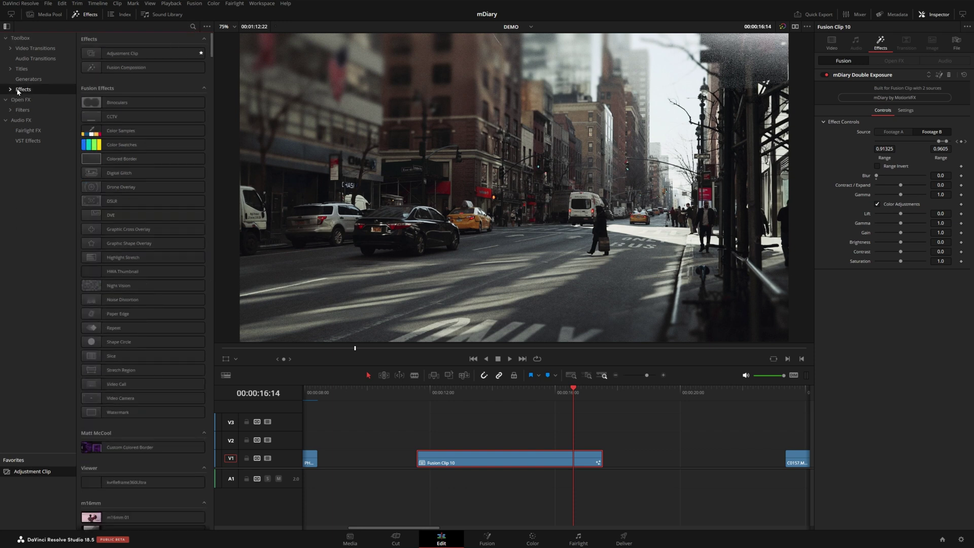
left_click_drag(127, 53, 562, 428)
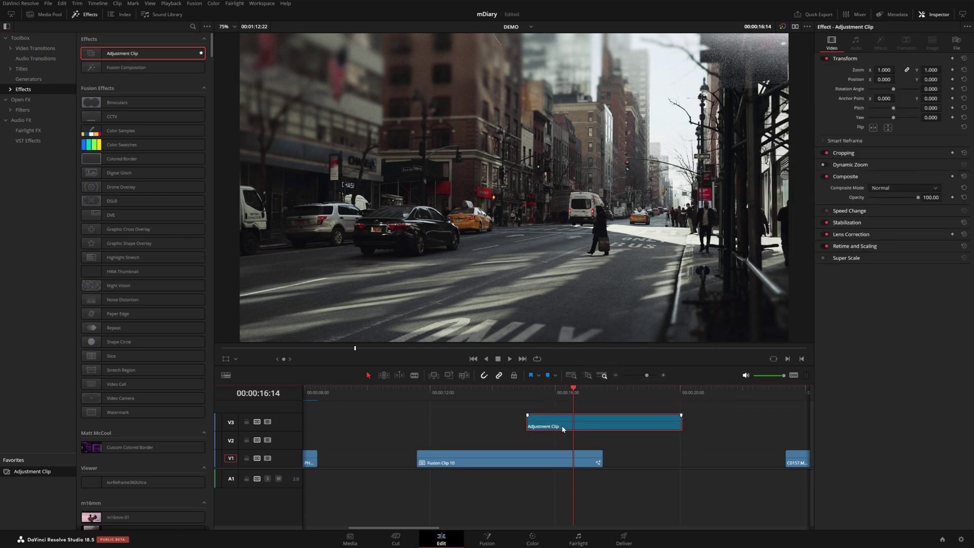
Extend the Adjustment Clip rightward and slide C0157.MP4 left until it meets Fusion Clip 10
left_click_drag(682, 423, 754, 423)
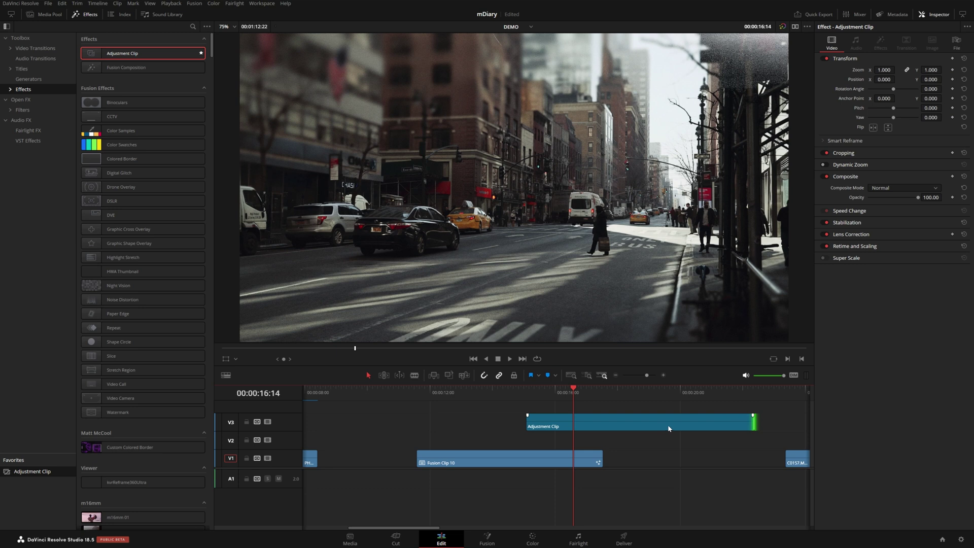
scroll(685, 446, "right", 2)
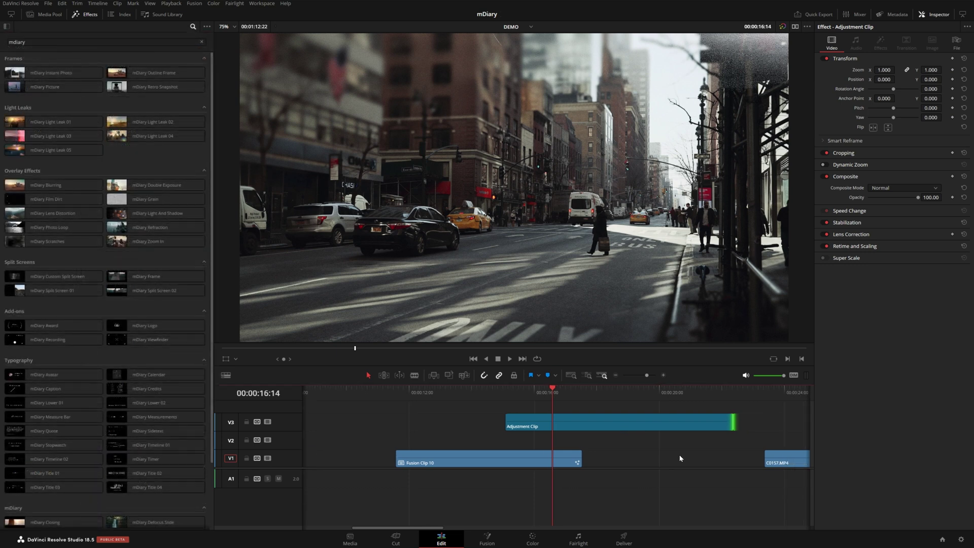
left_click_drag(769, 459, 587, 461)
mouse_move(552, 398)
left_mouse_down()
mouse_move(580, 398)
mouse_move(572, 400)
left_mouse_up()
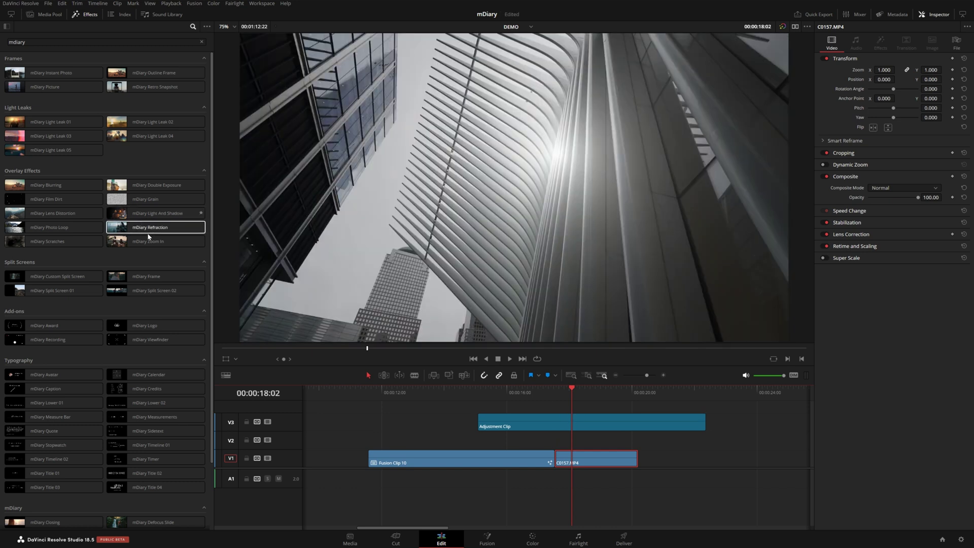
Apply mDiary Refraction to the V3 Adjustment Clip and preview the distortion in playback
left_click_drag(143, 230, 543, 425)
key("space")
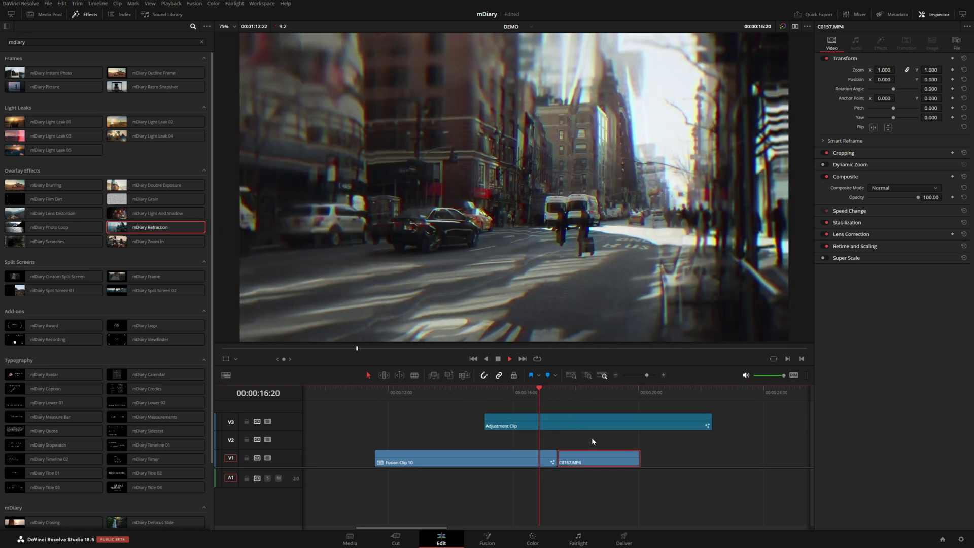
left_click(591, 438)
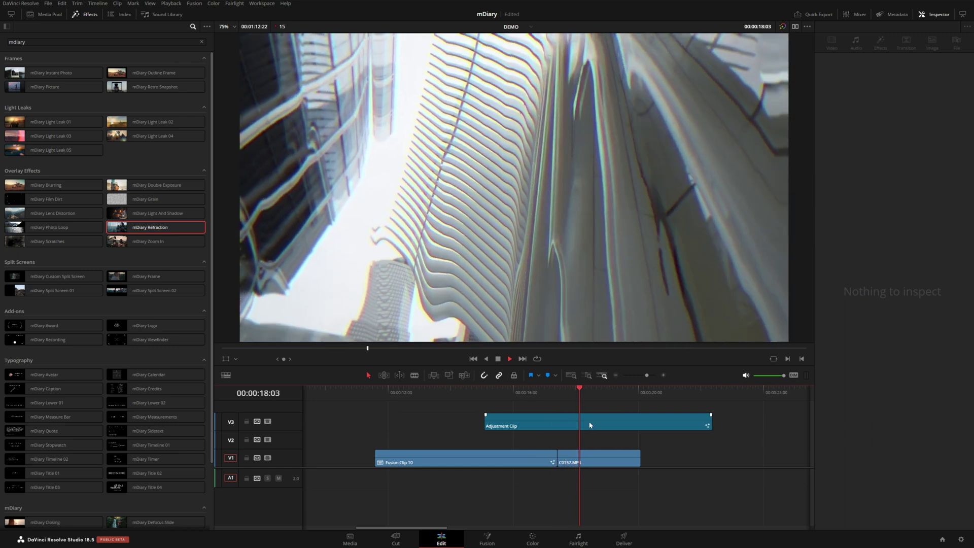
key("space")
left_click(591, 424)
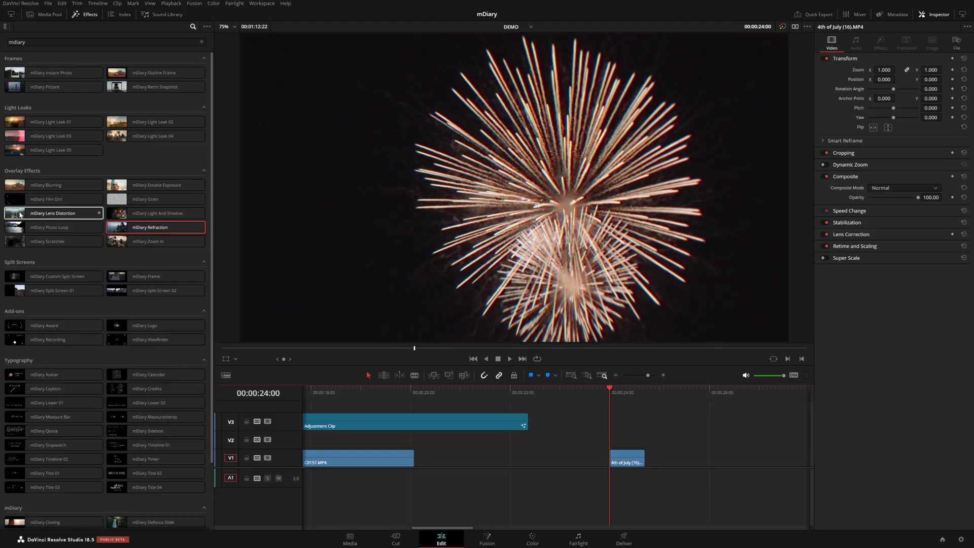
Apply mDiary Lens Distortion to the 4th of July clip and raise Zoom Amount to 0.78
left_click_drag(54, 214, 615, 457)
left_click(887, 39)
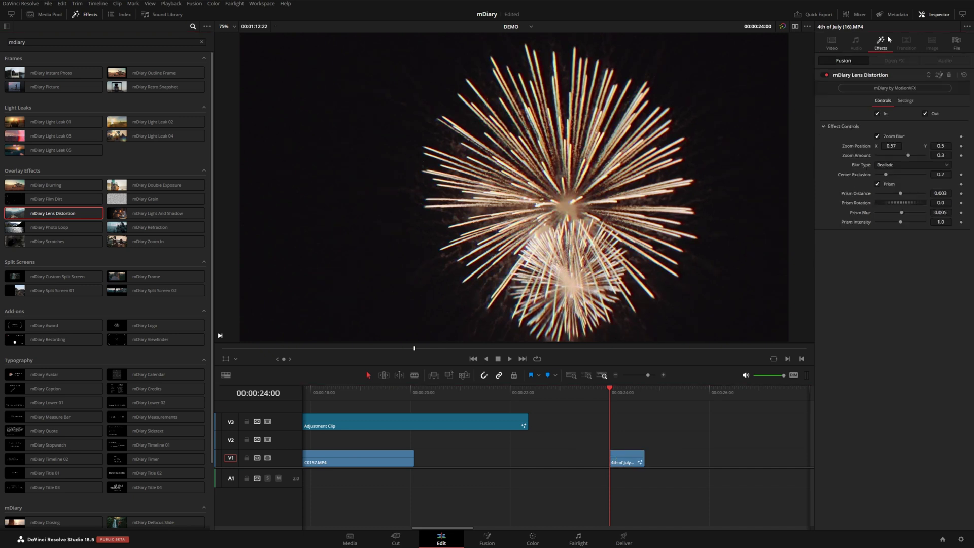
left_click_drag(908, 155, 911, 155)
left_click_drag(888, 190, 868, 177)
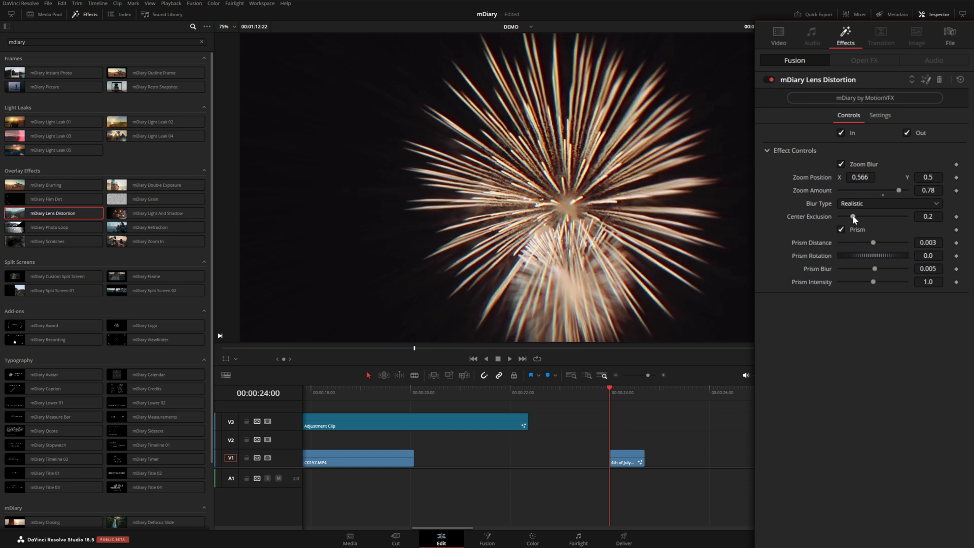
Move the zoom blur centre up to 0.439, set Center Exclusion to 0.142, and increase Prism Intensity
left_click_drag(853, 217, 799, 219)
left_click_drag(860, 177, 868, 177)
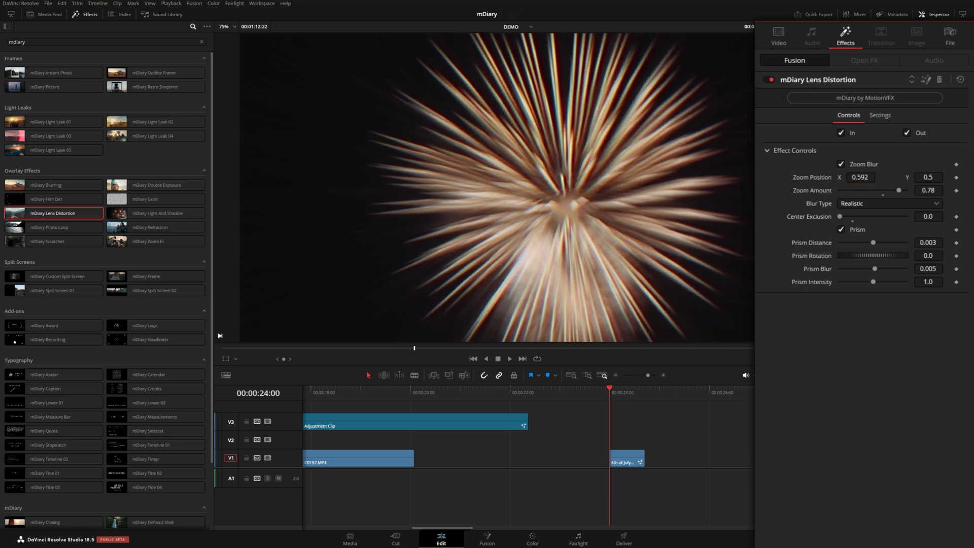
left_click_drag(927, 177, 911, 177)
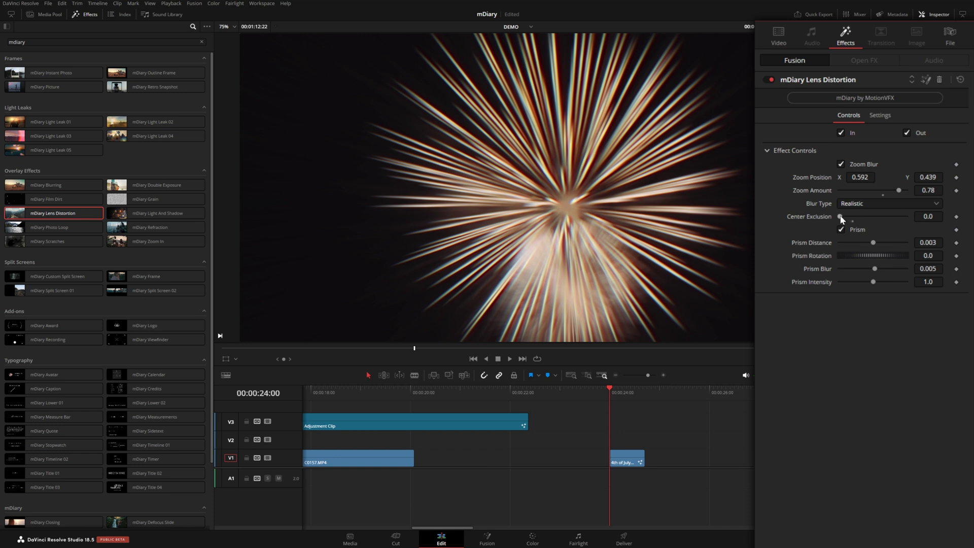
left_click_drag(840, 217, 849, 216)
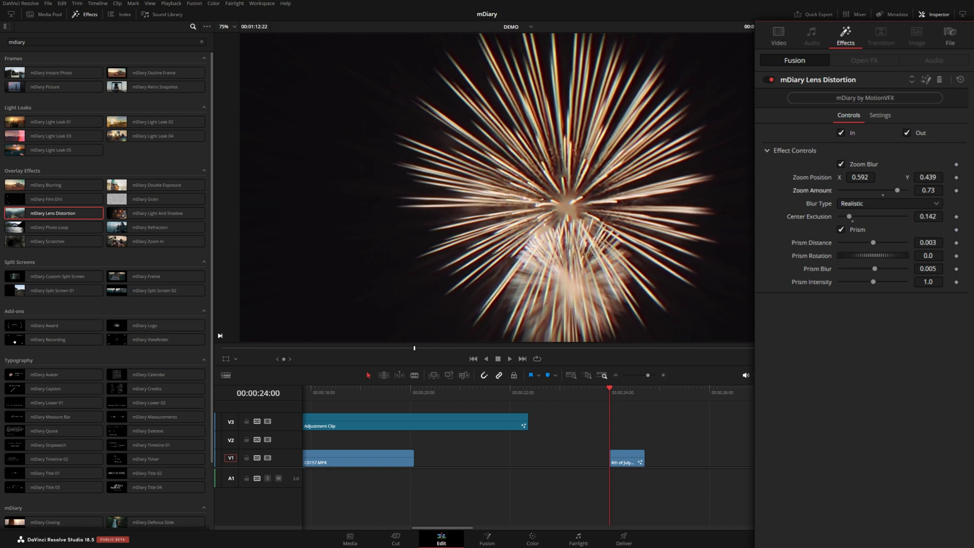
left_click_drag(928, 281, 933, 282)
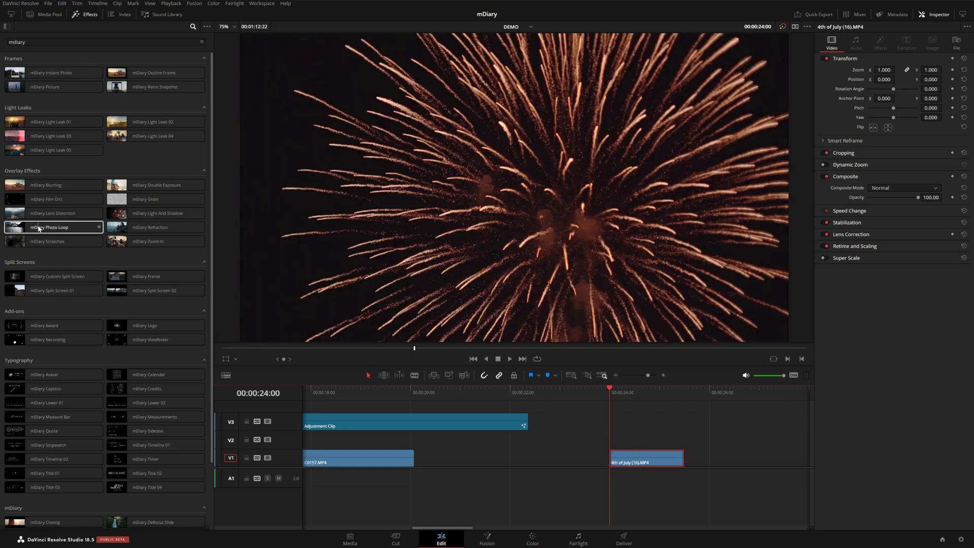
Drop mDiary Photo Loop onto the 4th of July fireworks clip and replay it to check the loop
left_click_drag(38, 228, 640, 459)
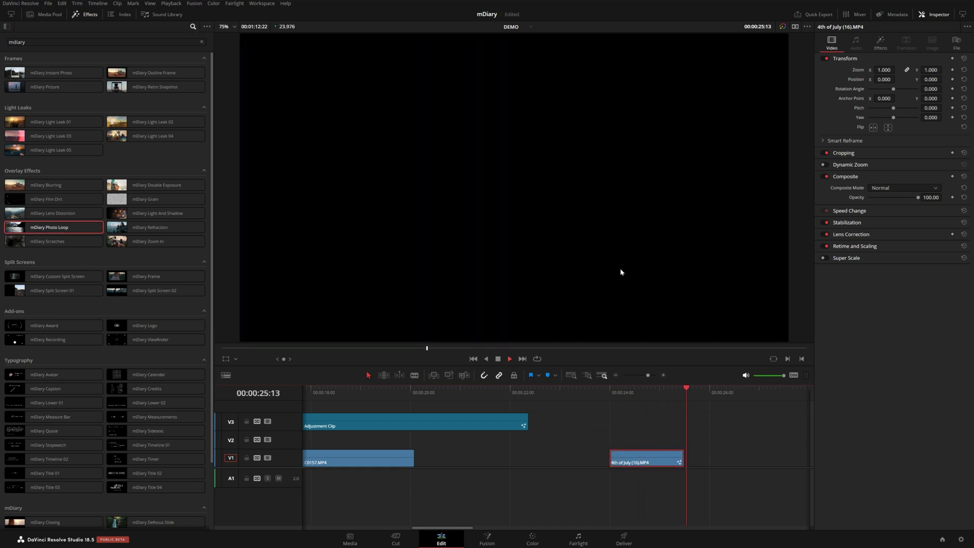
left_click(613, 387)
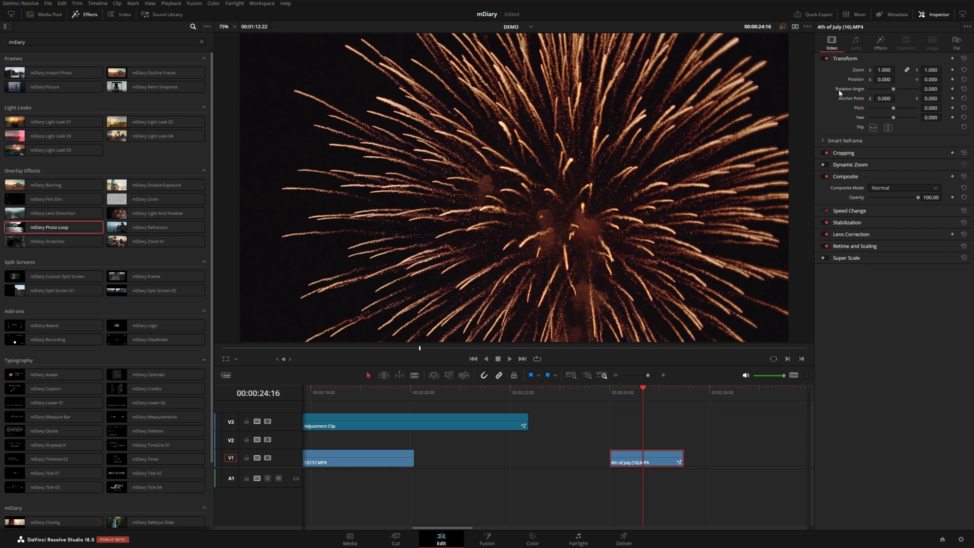
Make the 4th of July clip into a compound clip named FIREWORKS
right_click(623, 463)
left_click(671, 229)
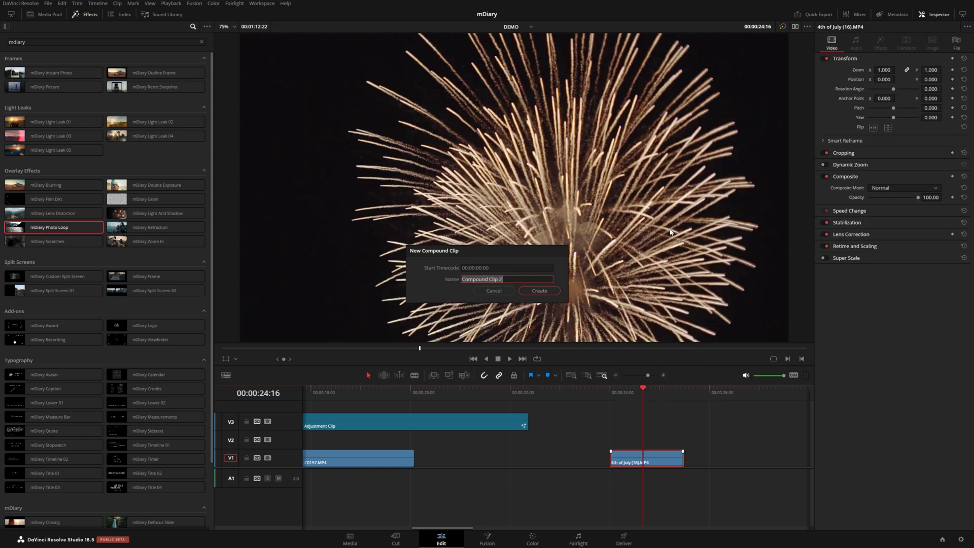
type("FIREWORKS")
key("Return")
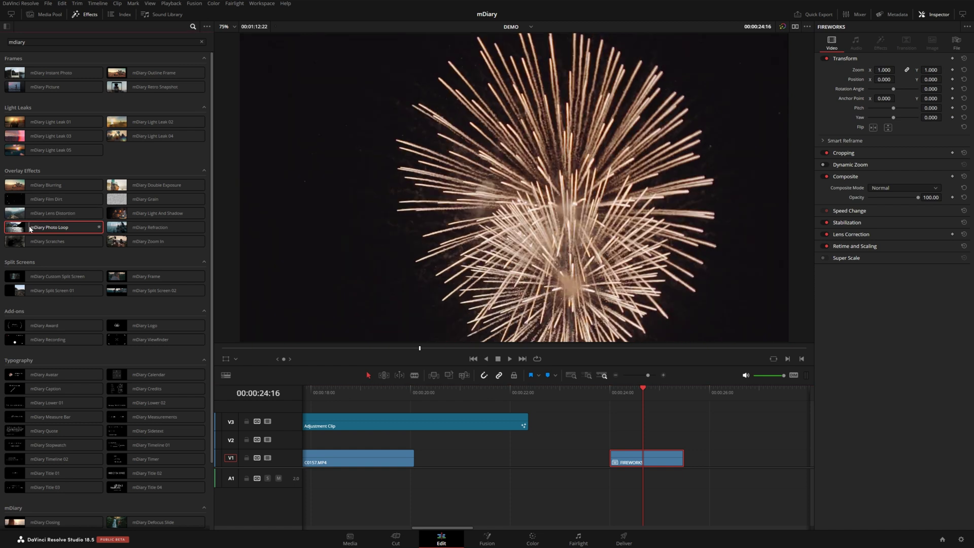
Apply mDiary Photo Loop to FIREWORKS, play it back, and show the effect's settings
left_click_drag(31, 227, 652, 456)
left_click(609, 393)
key("space")
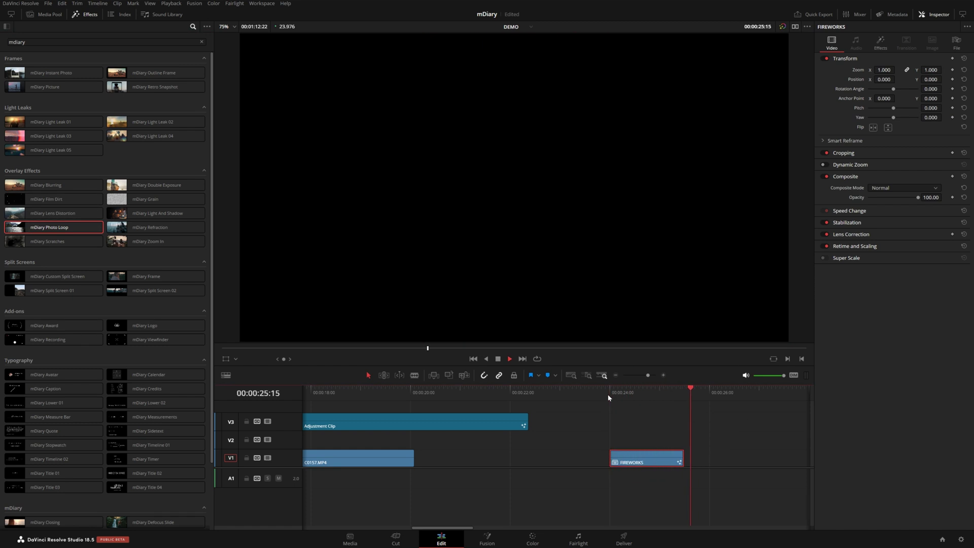
left_click(609, 398)
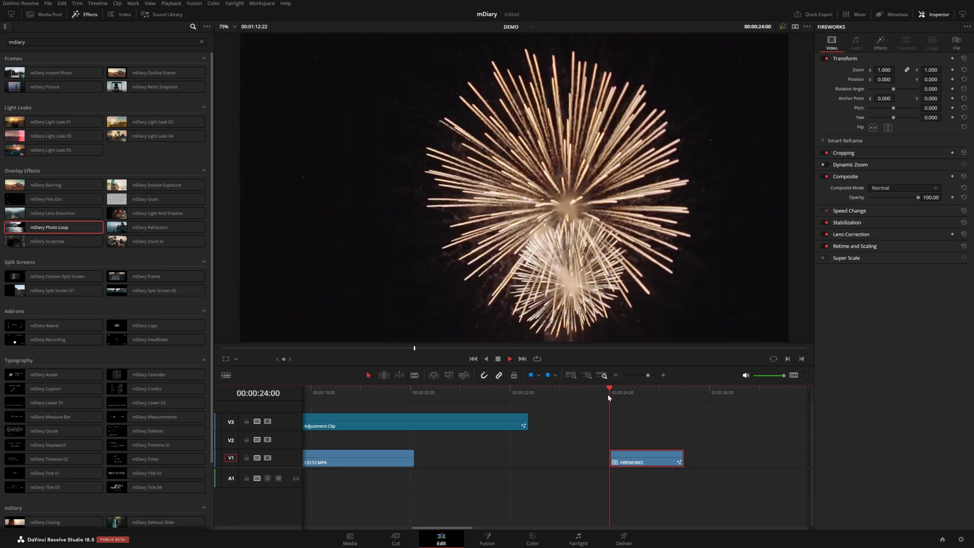
left_click(880, 43)
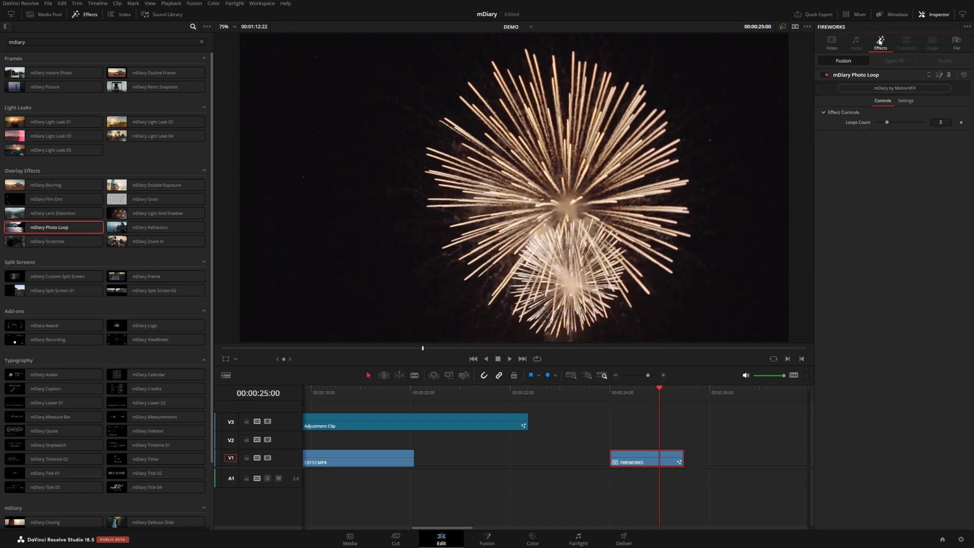
Set the Photo Loop Loops Count to 3 and play FIREWORKS to check it
left_click(939, 124)
left_click(605, 390)
key("space")
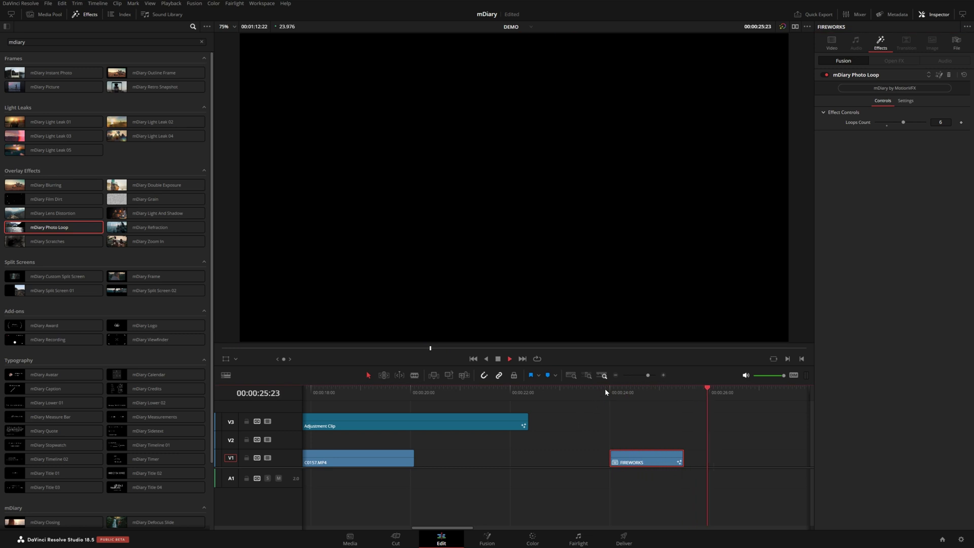
left_click(628, 391)
Undo the FIREWORKS compound clip and extend the 4th of July clip's left edge earlier
left_click(643, 456)
key("ctrl+z")
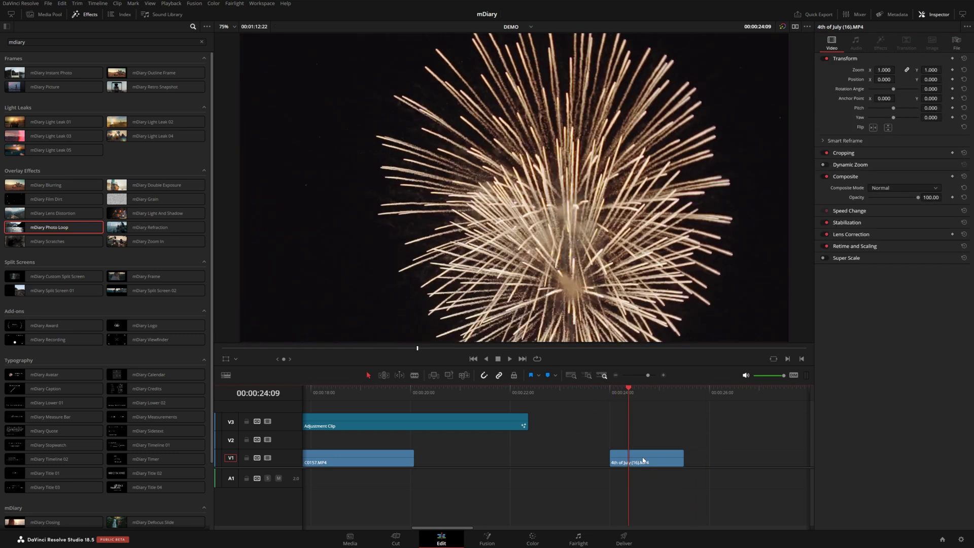
left_click_drag(614, 458, 555, 458)
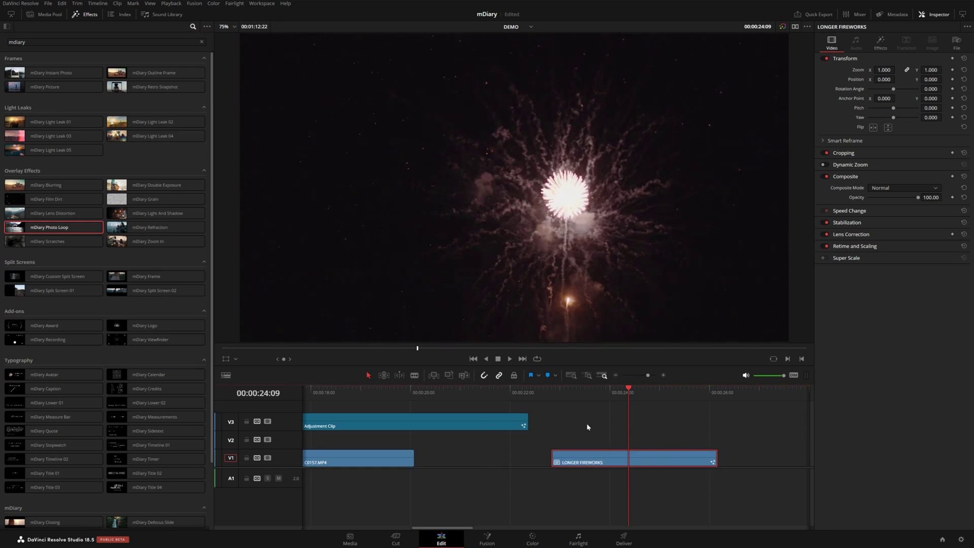
Preview LONGER FIREWORKS with its Photo Loop settings shown, replaying from its start
left_click(553, 393)
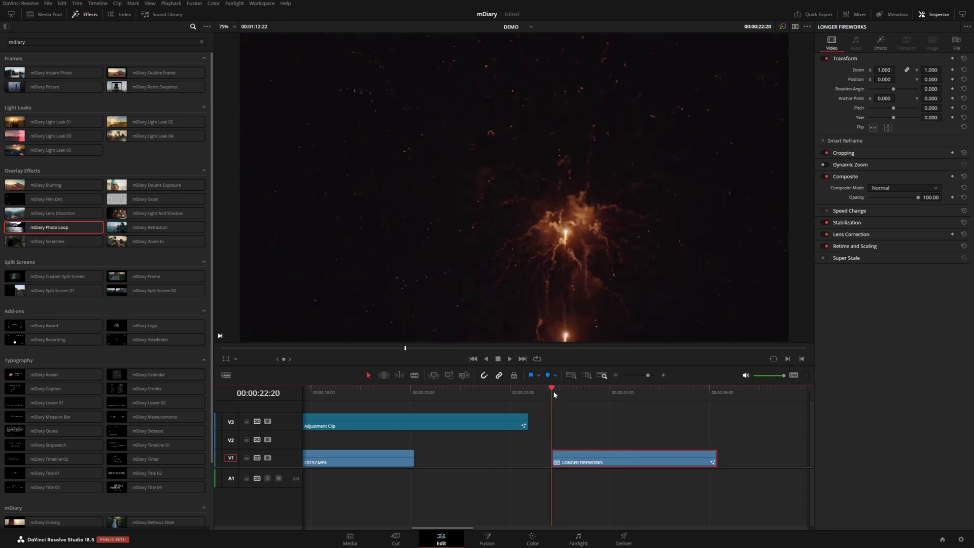
left_click(891, 48)
key("space")
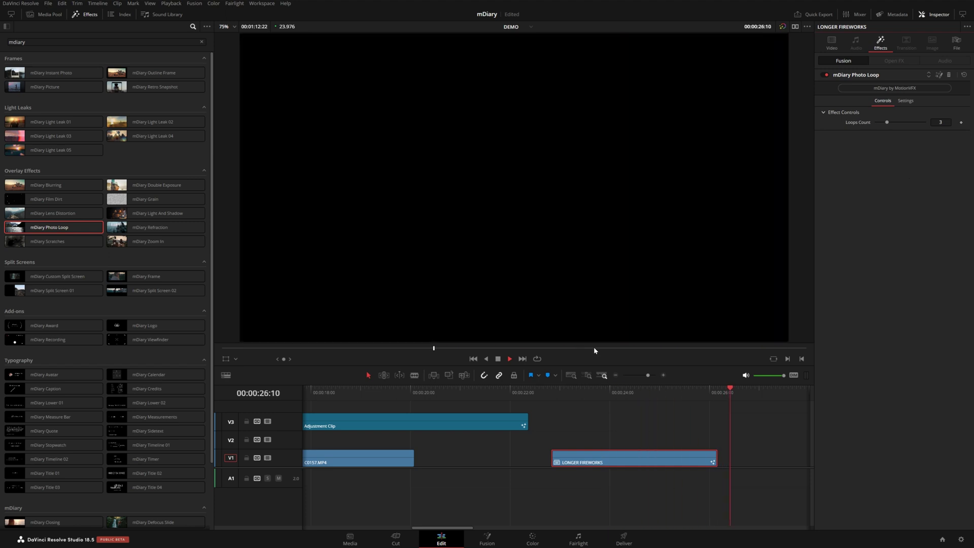
left_click(598, 393)
left_click(554, 394)
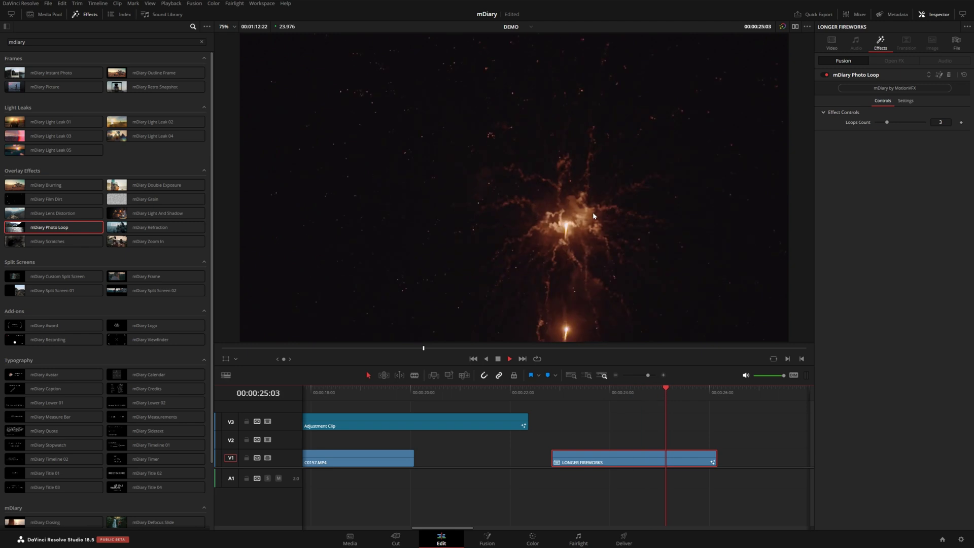
left_click(605, 394)
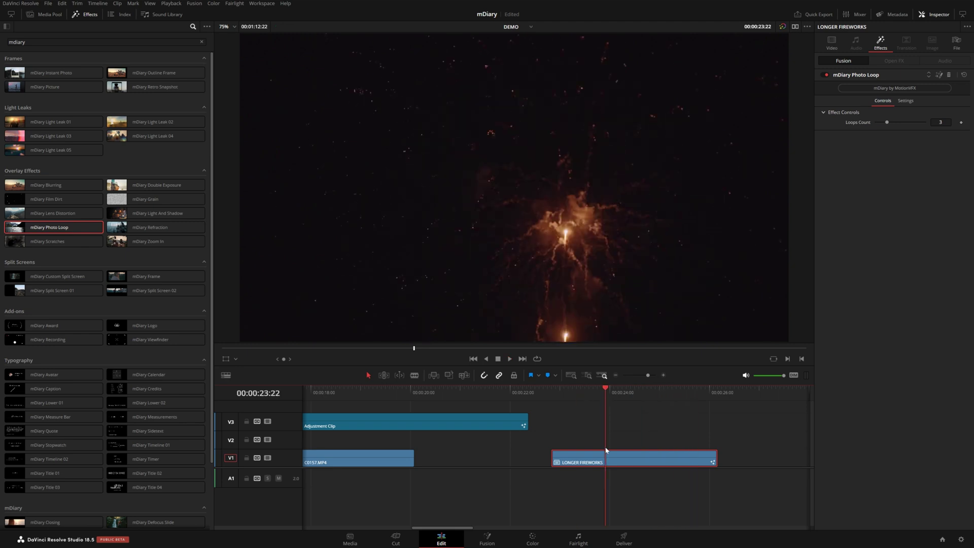
Open LONGER FIREWORKS in its own timeline and slip the fireworks footage to an earlier section
right_click(592, 458)
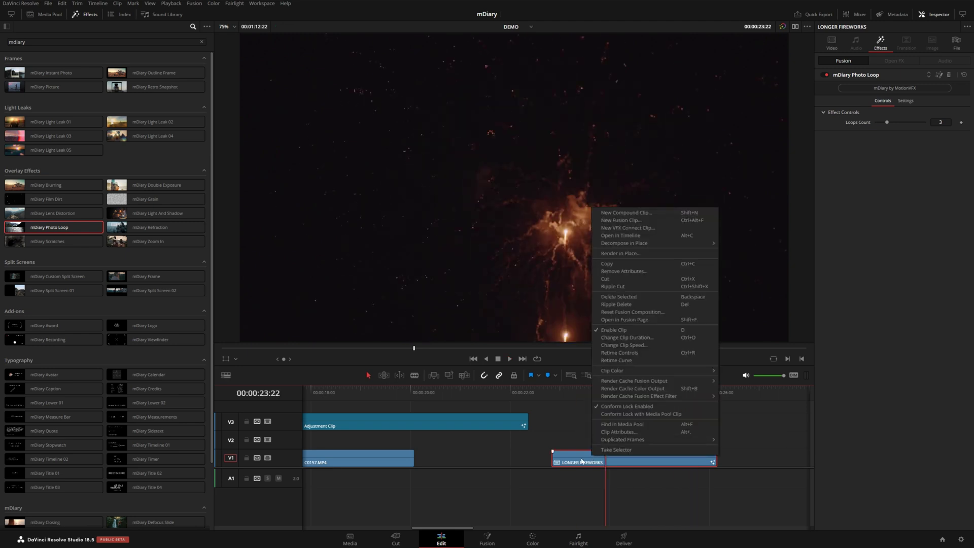
left_click(617, 236)
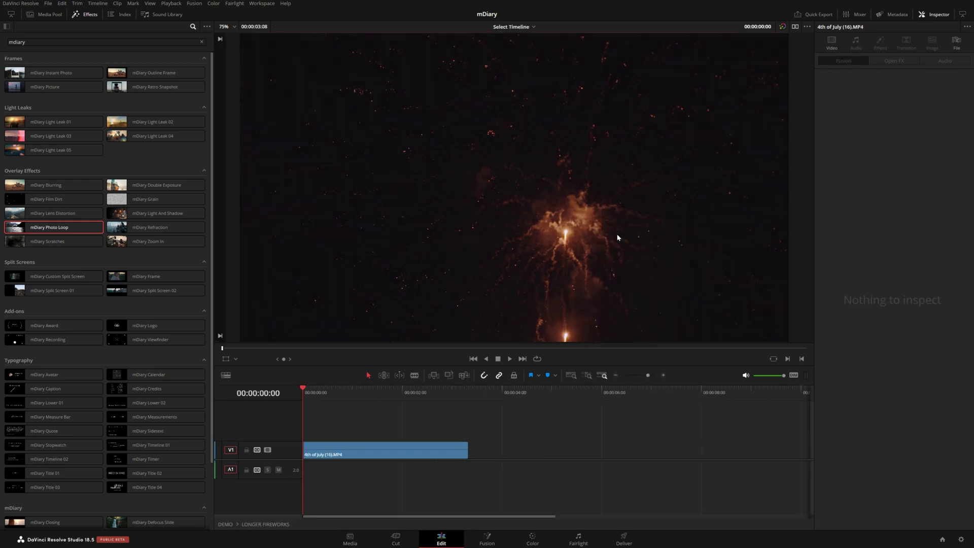
key("t")
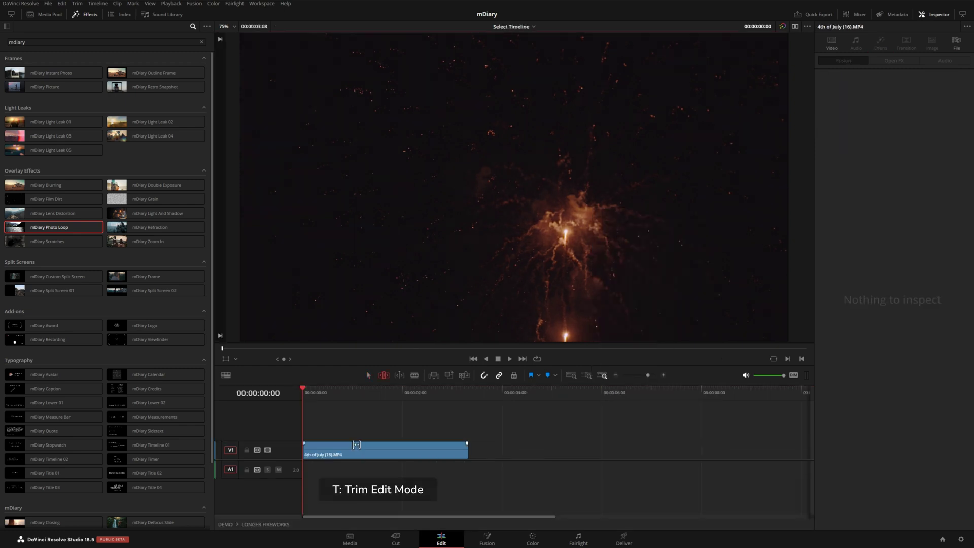
left_click_drag(364, 449, 277, 448)
key("a")
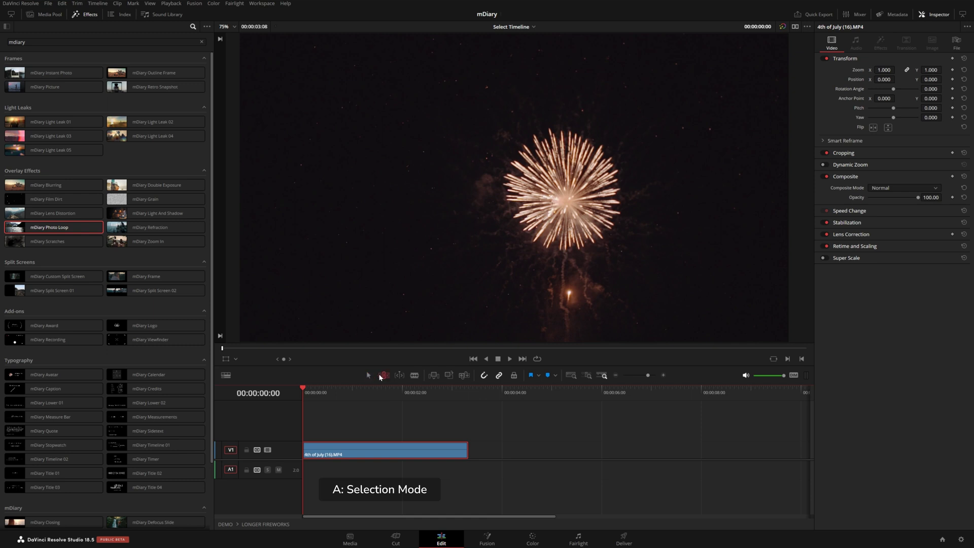
Return to the DEMO timeline and play LONGER FIREWORKS from its start
left_click(369, 375)
left_click(224, 523)
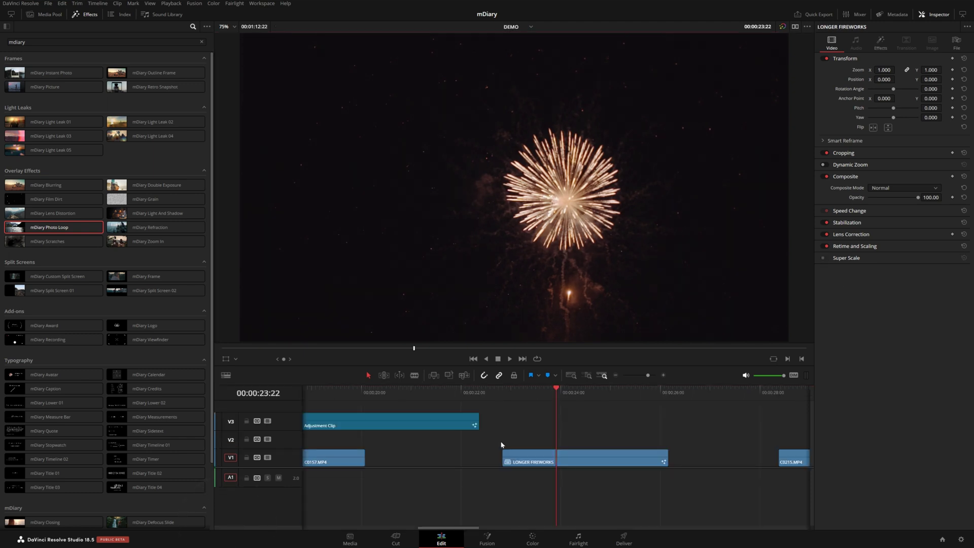
key("Up")
left_click(549, 464)
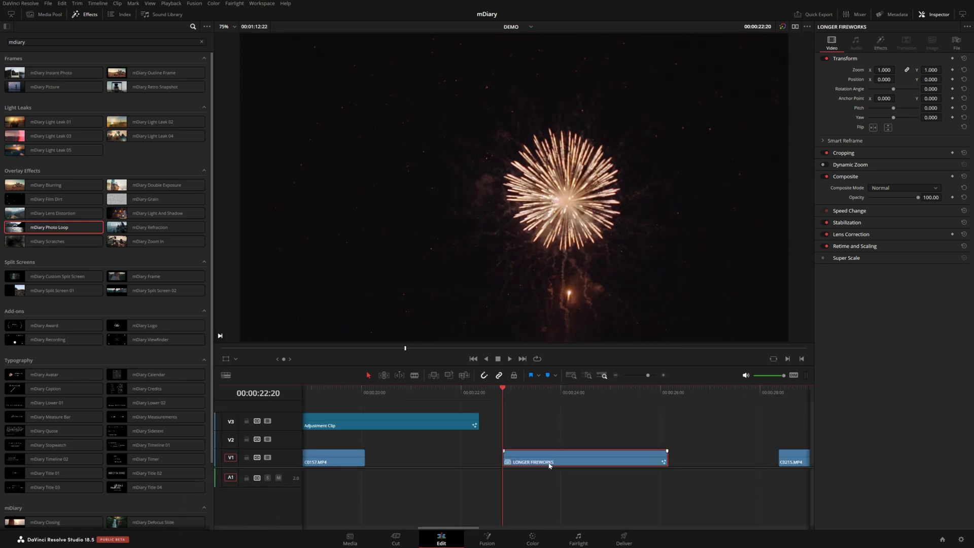
key("space")
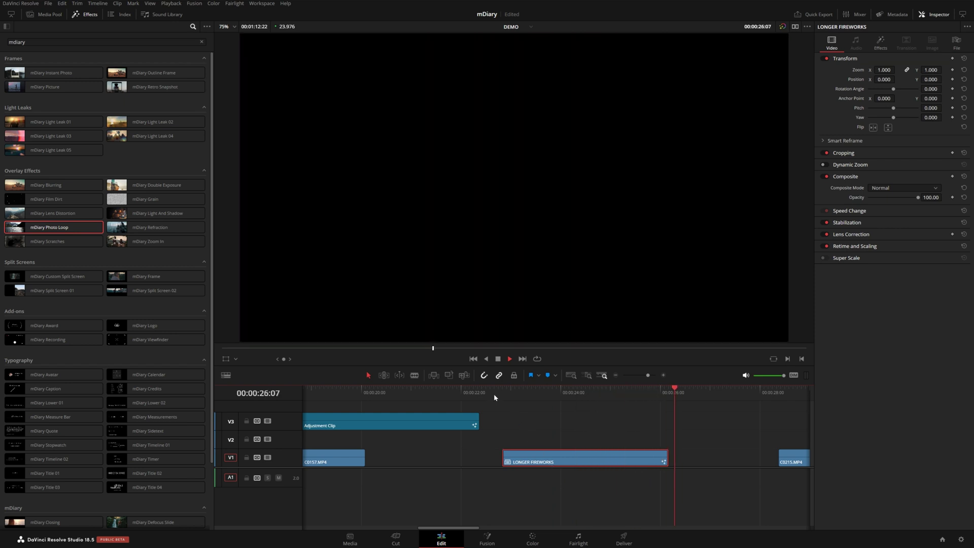
left_click(499, 393)
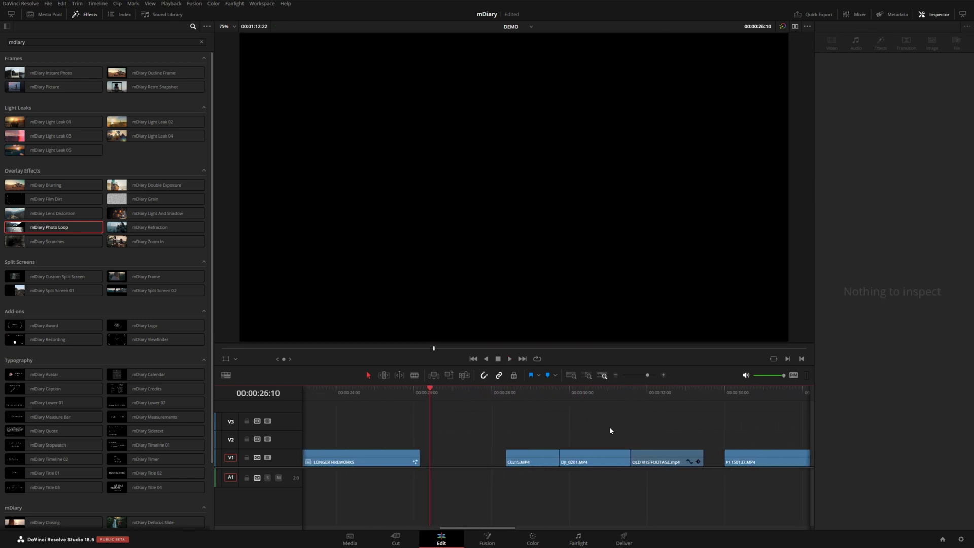
Move Longmont Lake (3).MP4 up onto V2 above P1150137.MP4 and select both stacked clips
scroll(486, 424, "right", 5)
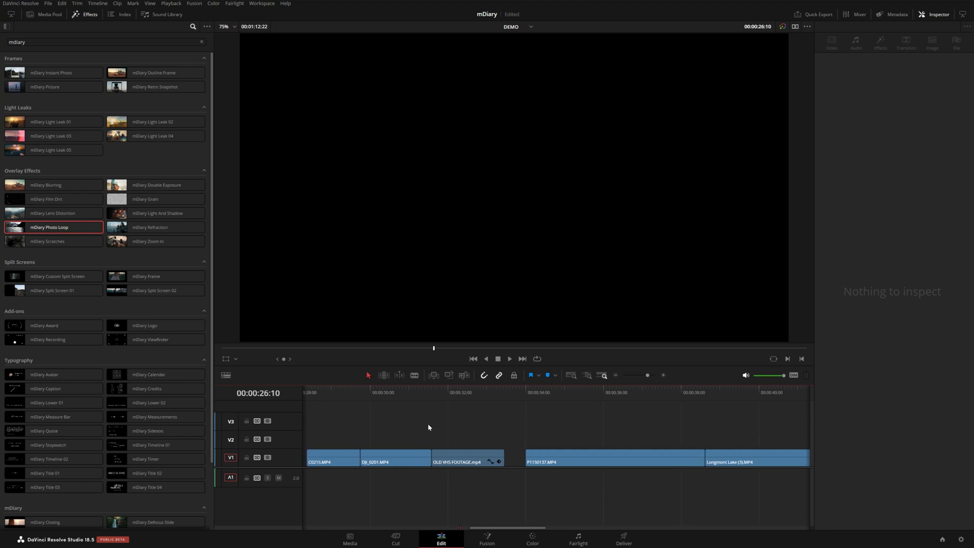
scroll(354, 425, "right", 1)
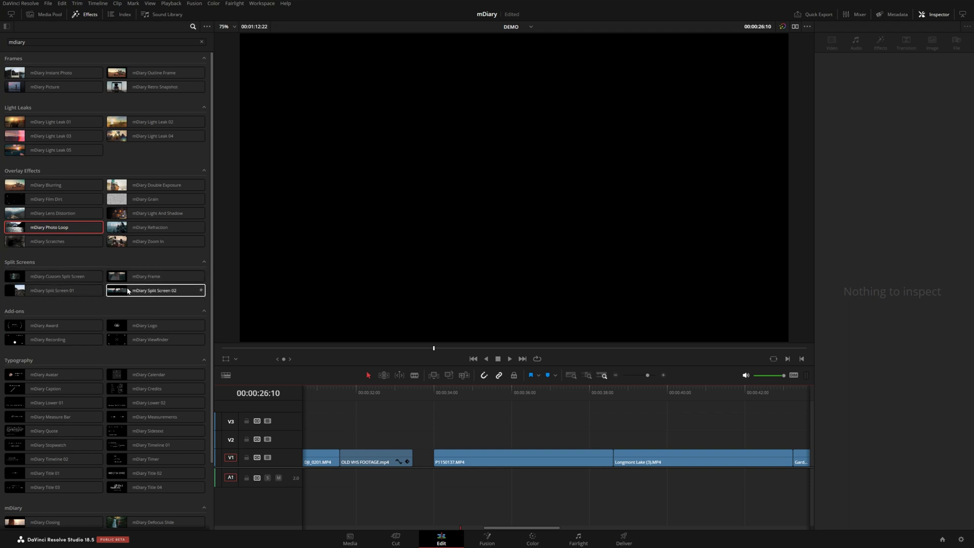
scroll(558, 436, "right", 5)
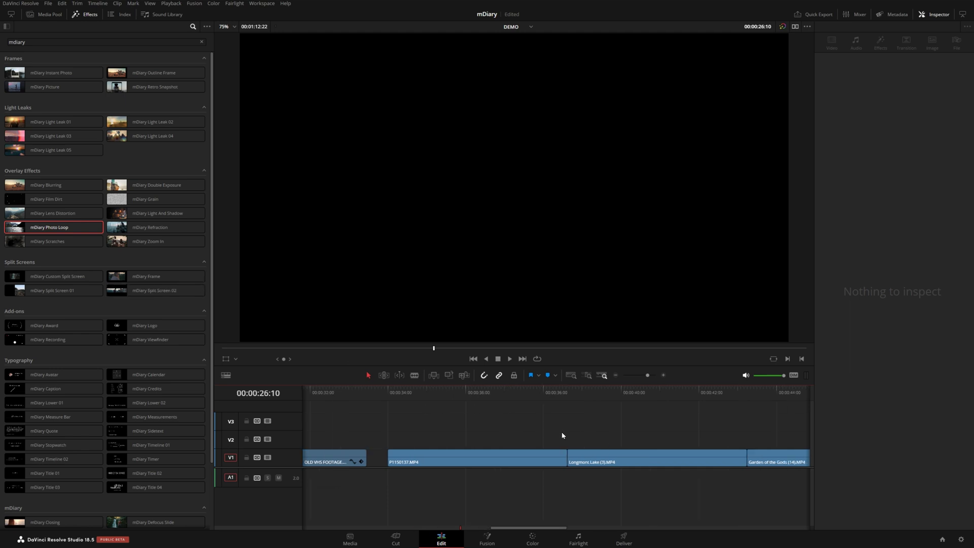
left_click_drag(530, 458, 349, 439)
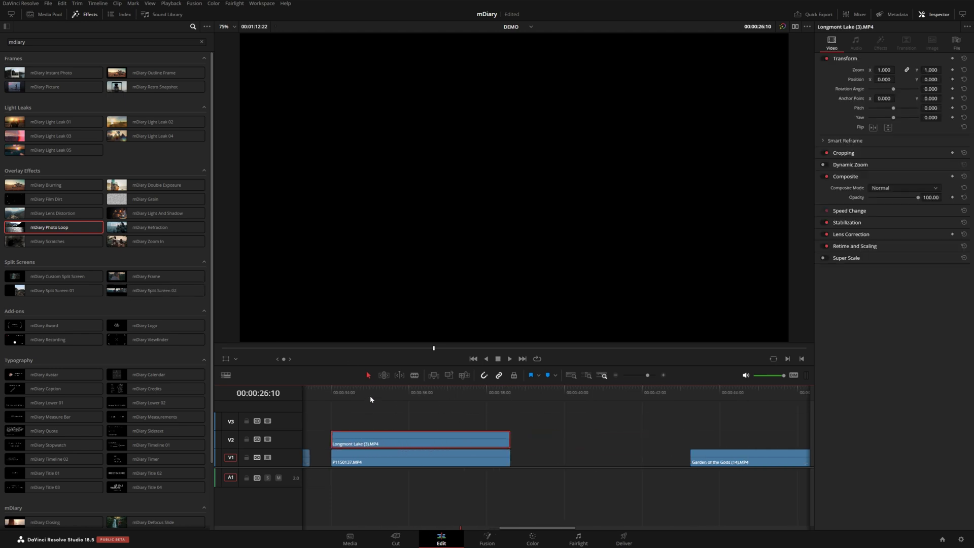
left_click(370, 393)
left_click(467, 464, "ctrl")
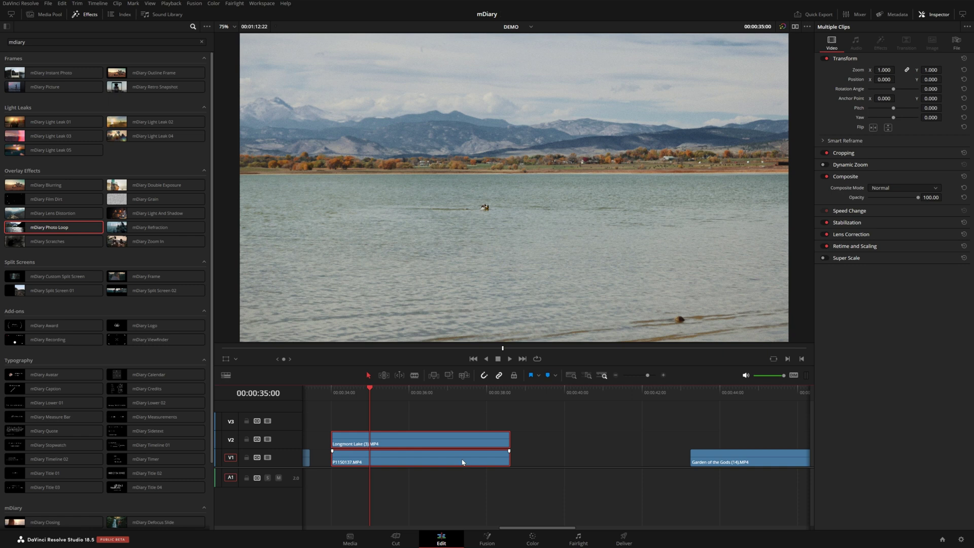
right_click(462, 462)
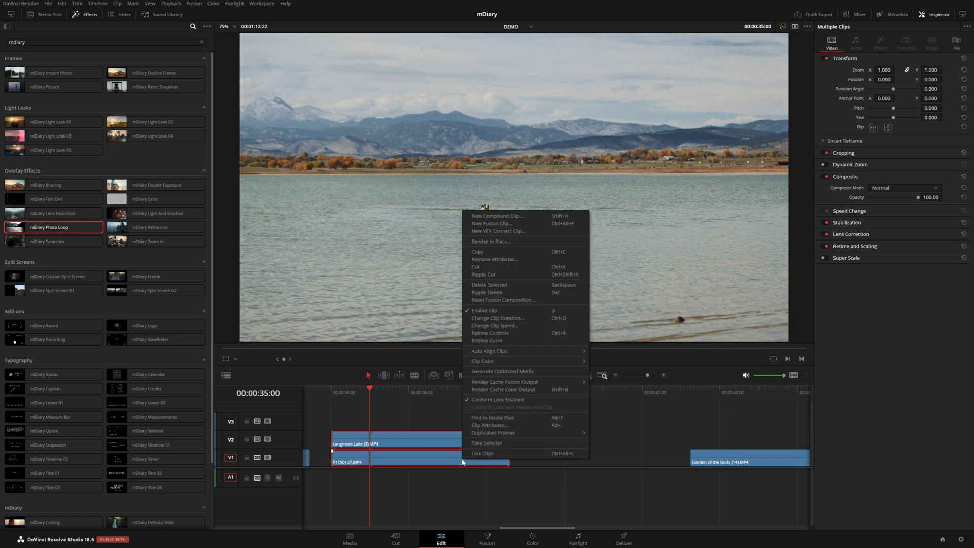
Merge the stacked clips into Fusion Clip 11, apply mDiary Custom Split Screen, and preview it
left_click(485, 223)
left_click_drag(56, 276, 401, 454)
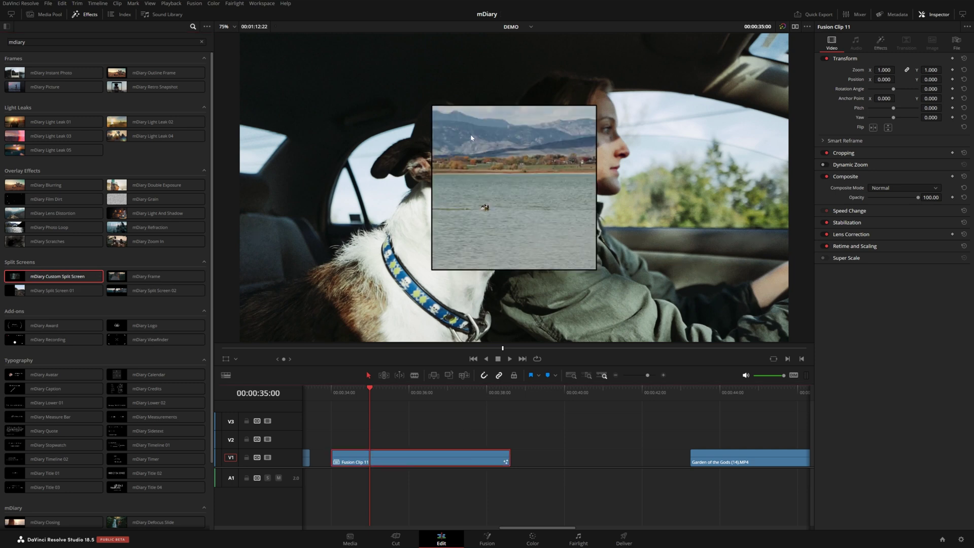
left_click(880, 42)
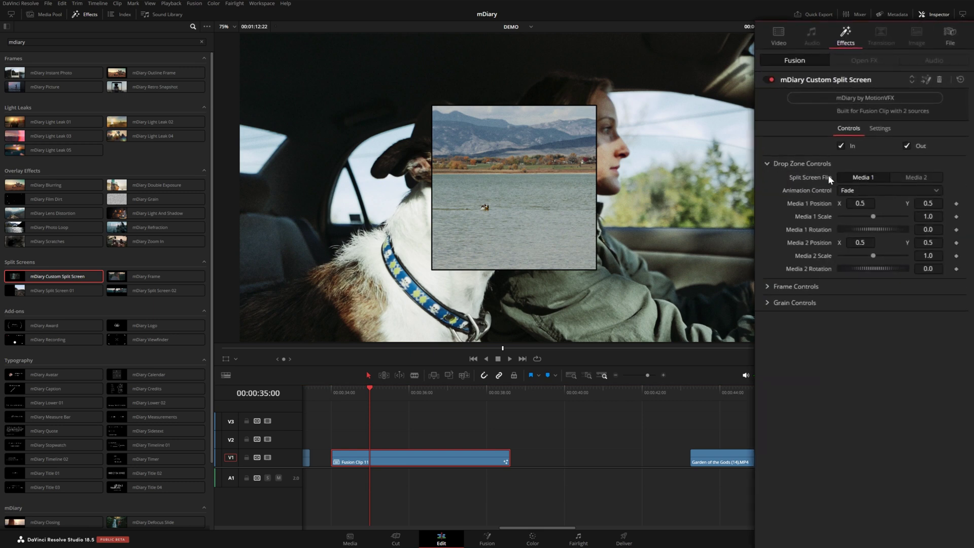
left_click(903, 179)
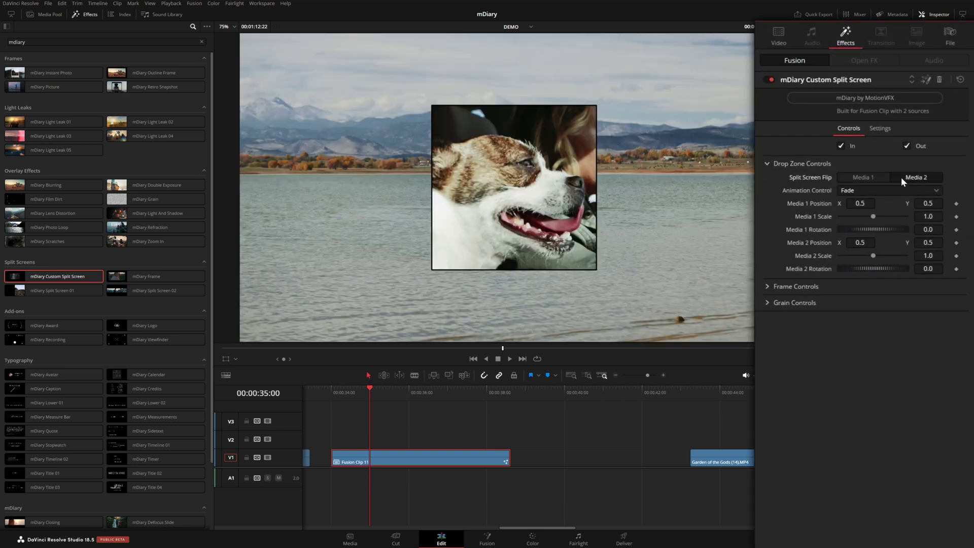
left_click(850, 178)
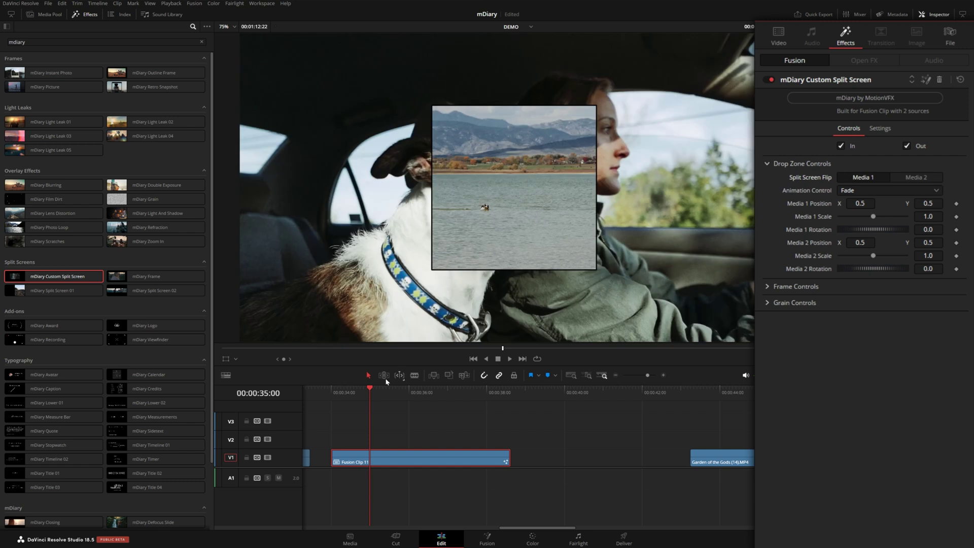
left_click(330, 398)
key("space")
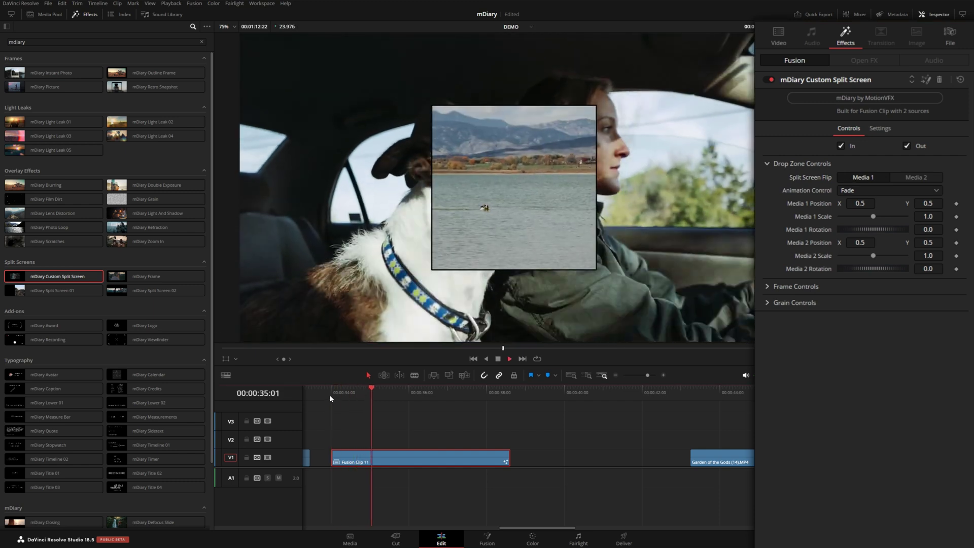
Set the split screen's Animation Control to Top Left and preview the animation
left_click(888, 191)
left_click(852, 216)
left_click(887, 190)
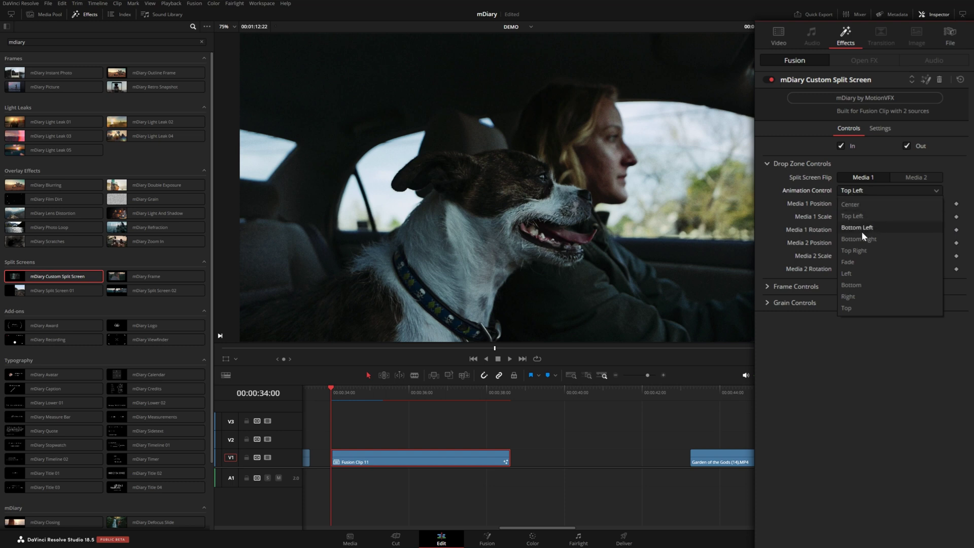
left_click(852, 216)
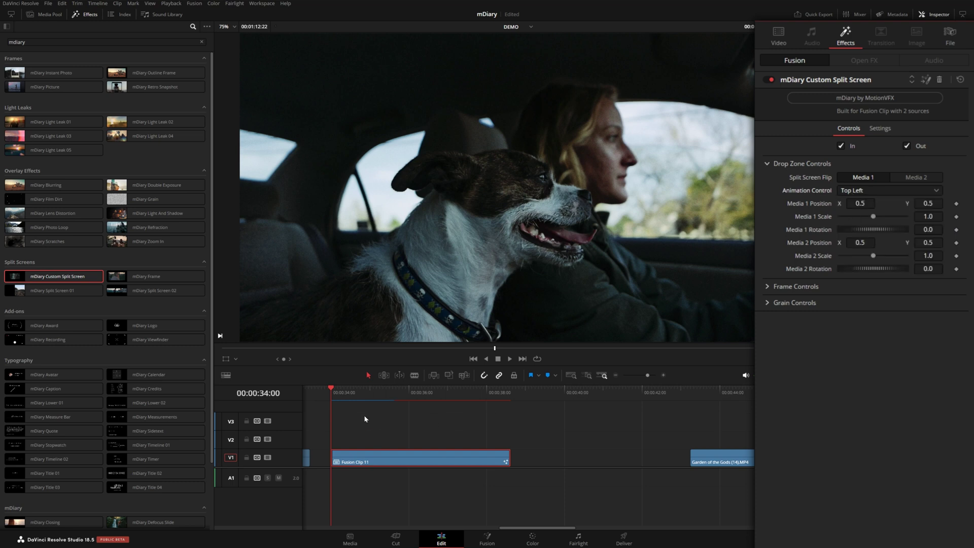
key("space")
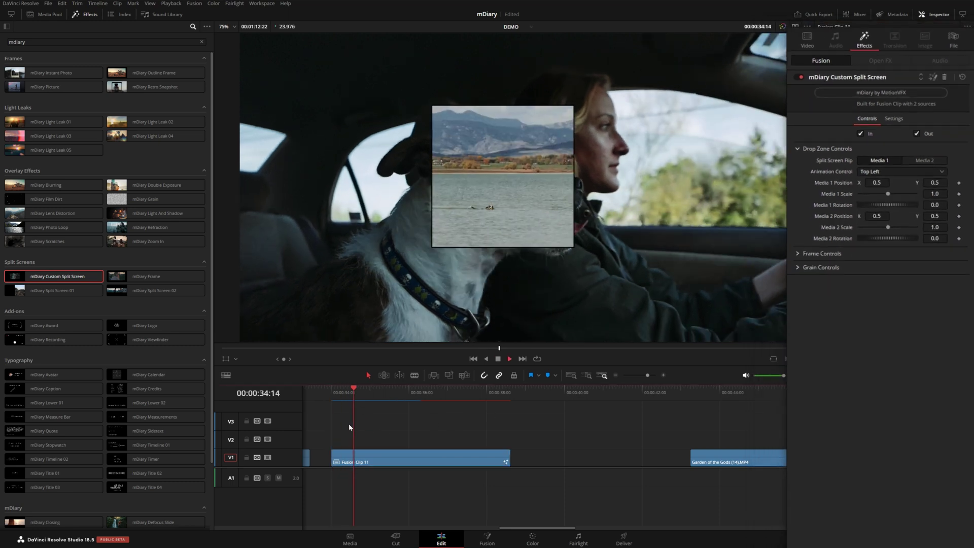
key("space")
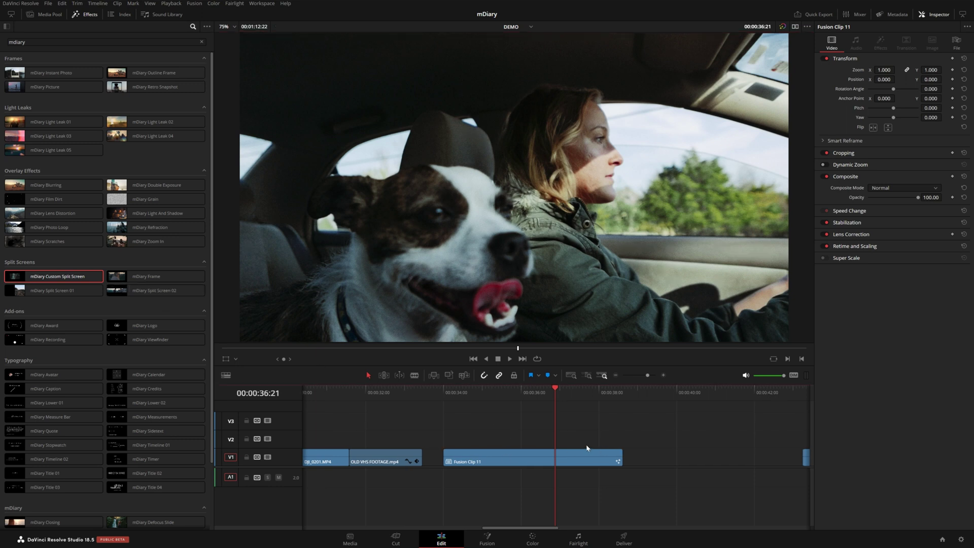
Open Fusion Clip 11 as its own timeline
scroll(633, 463, "right", 3)
left_click_drag(720, 460, 578, 458)
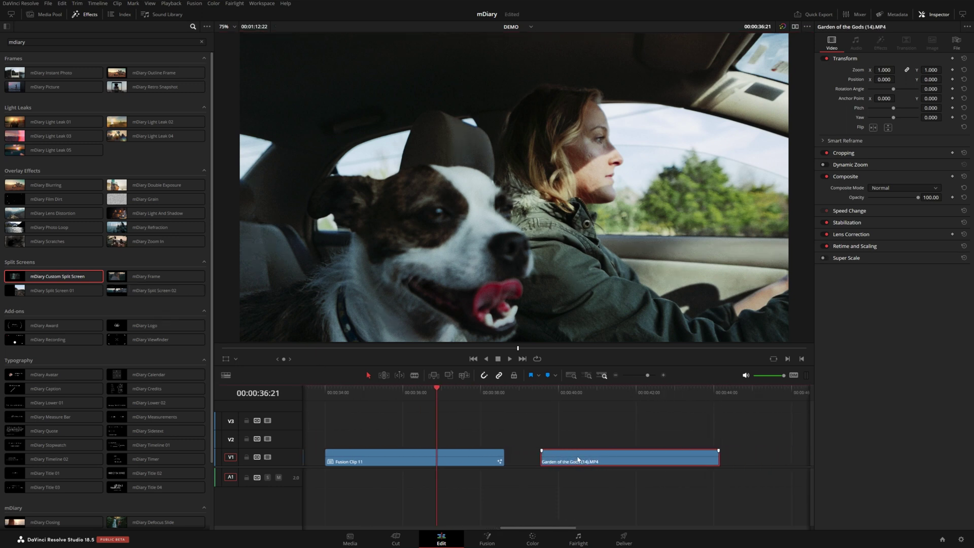
left_click(485, 462)
right_click(460, 458)
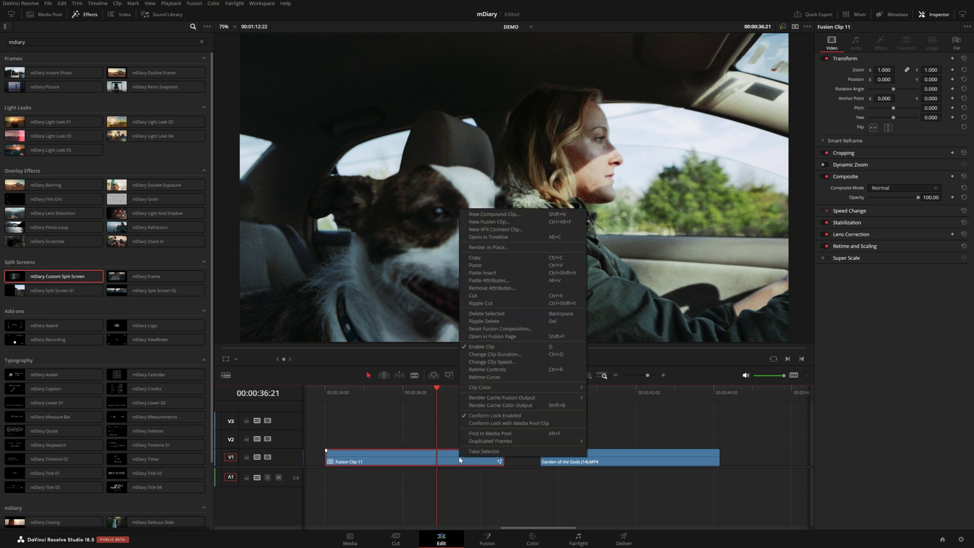
left_click(493, 238)
Paste the Garden of the Gods clip onto V3 at 0:00, then return to DEMO and reselect Fusion Clip 11
left_click(525, 404)
key("ctrl+v")
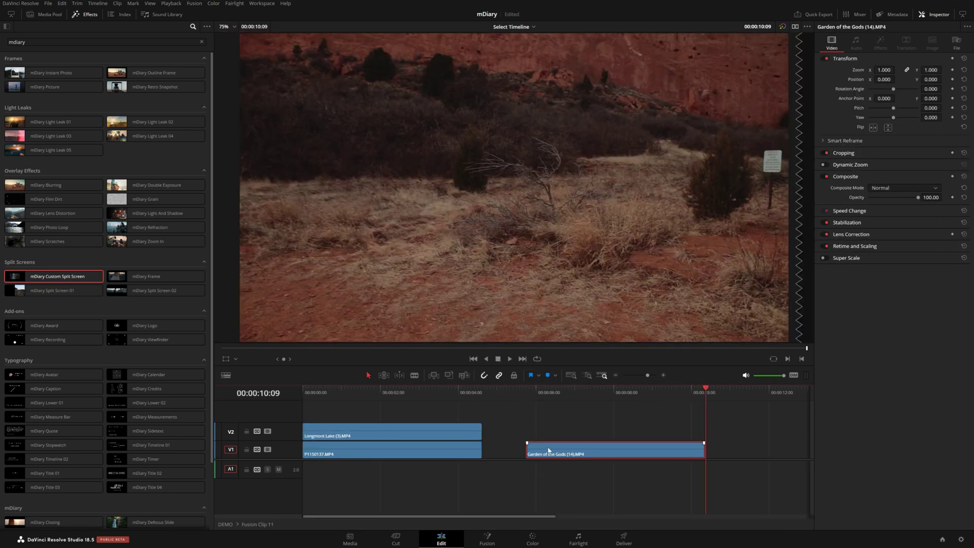
left_click_drag(548, 451, 318, 406)
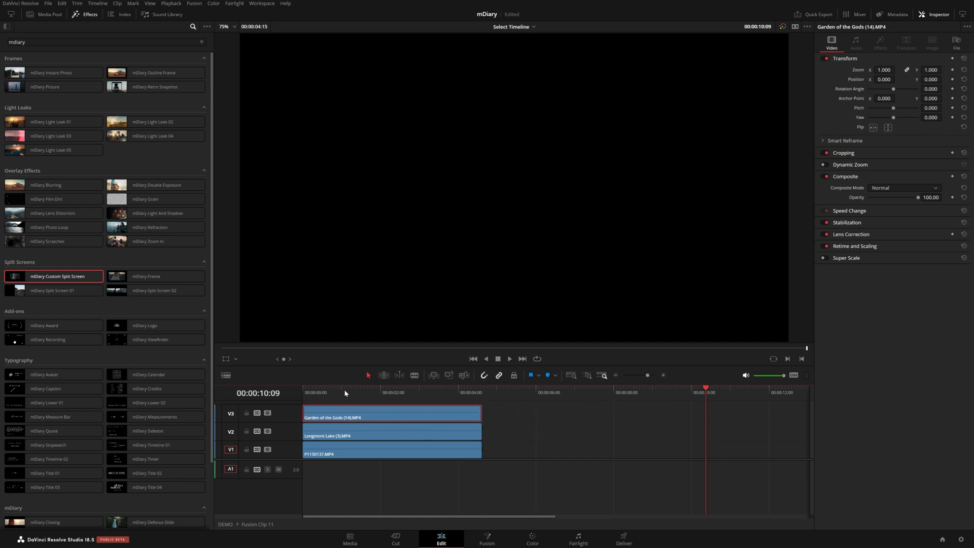
left_click(365, 390)
left_click(229, 523)
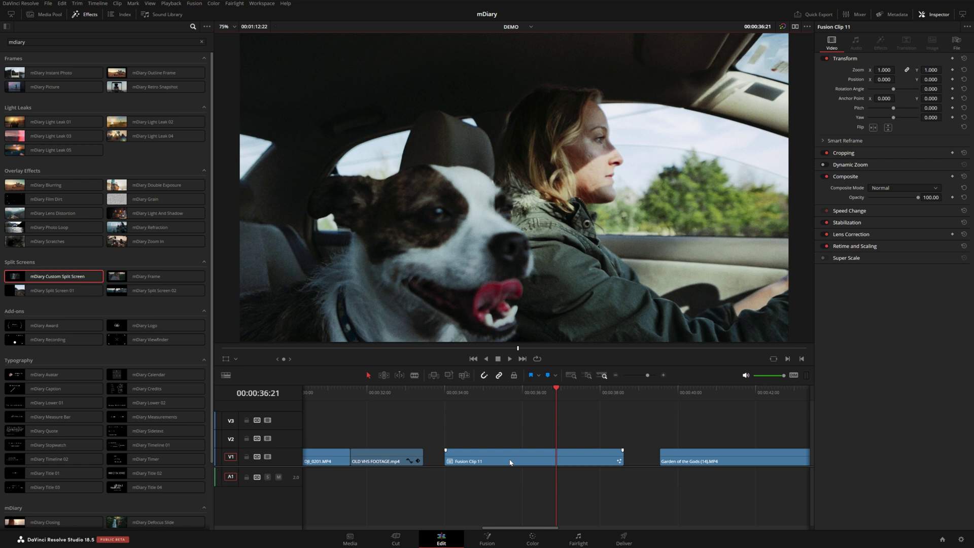
left_click(510, 463)
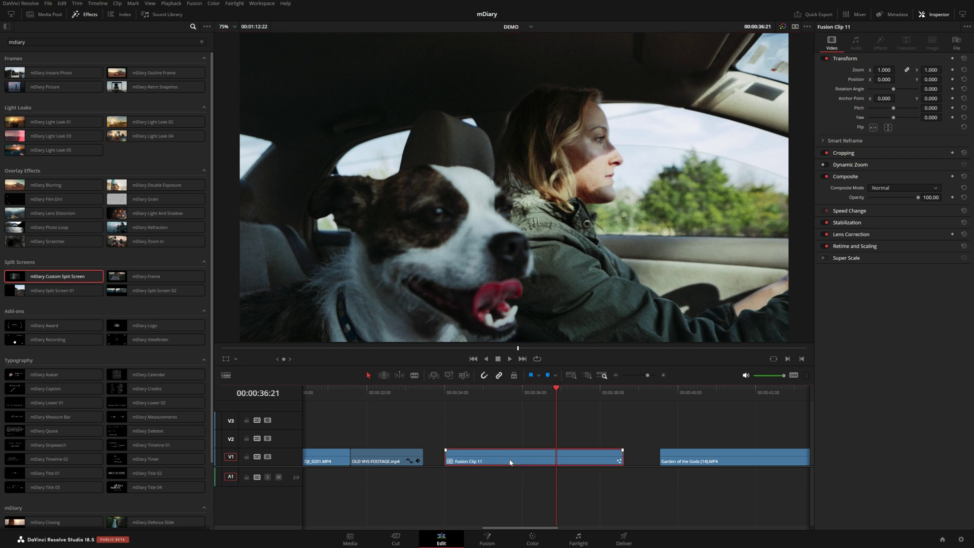
left_click(120, 294)
Apply mDiary Split Screen 02 to Fusion Clip 11 and play the result
left_click_drag(120, 293, 484, 458)
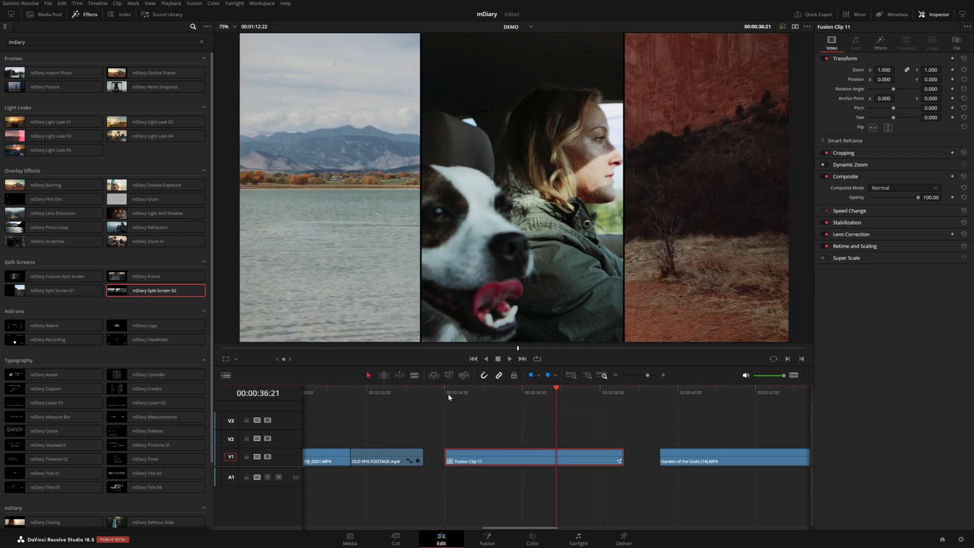
left_click(446, 393)
key("space")
key("space")
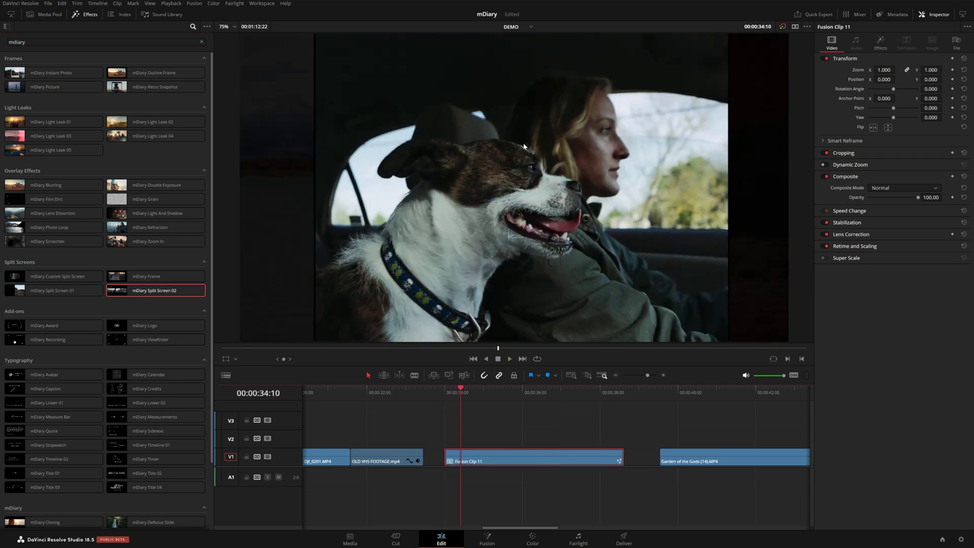
key("space")
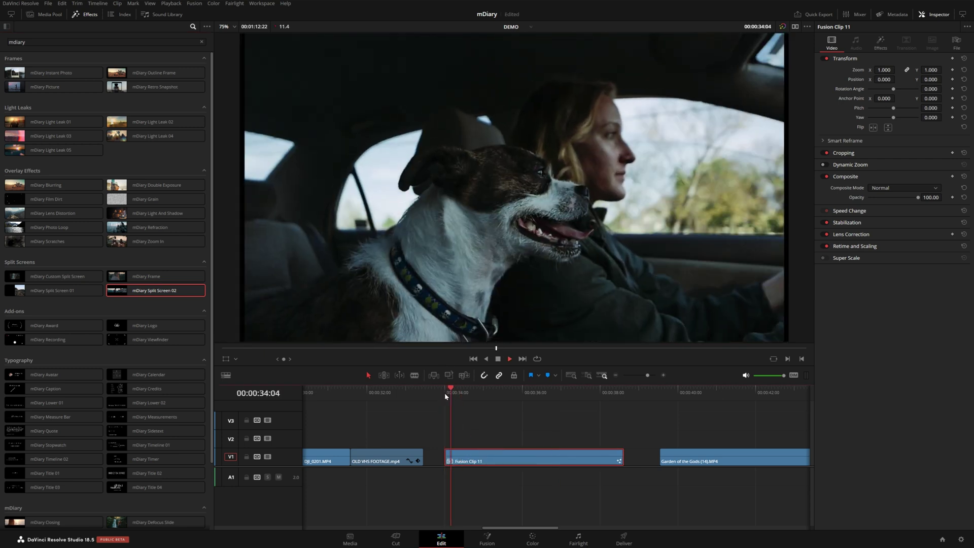
key("space")
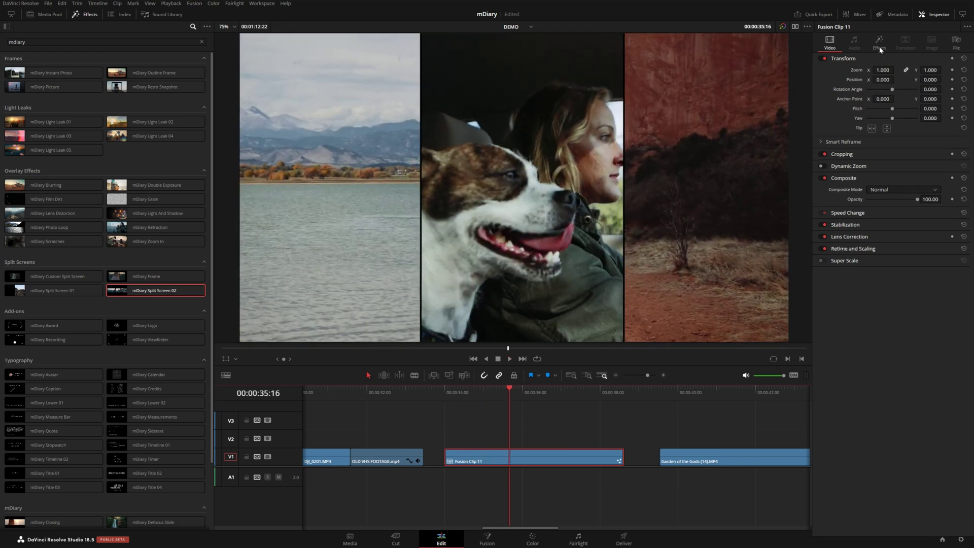
Lower Media 2's horizontal position, pan the Garden of the Gods panel, and preview
left_click(881, 44)
mouse_move(861, 254)
left_mouse_down()
mouse_move(827, 255)
mouse_move(874, 269)
mouse_move(864, 255)
left_mouse_up()
left_click_drag(891, 222, 934, 222)
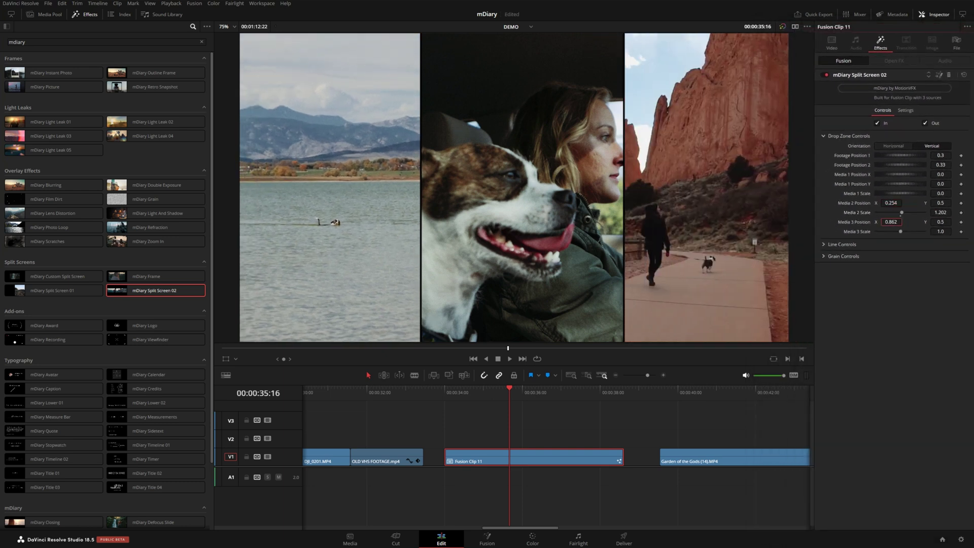
left_click(448, 397)
key("space")
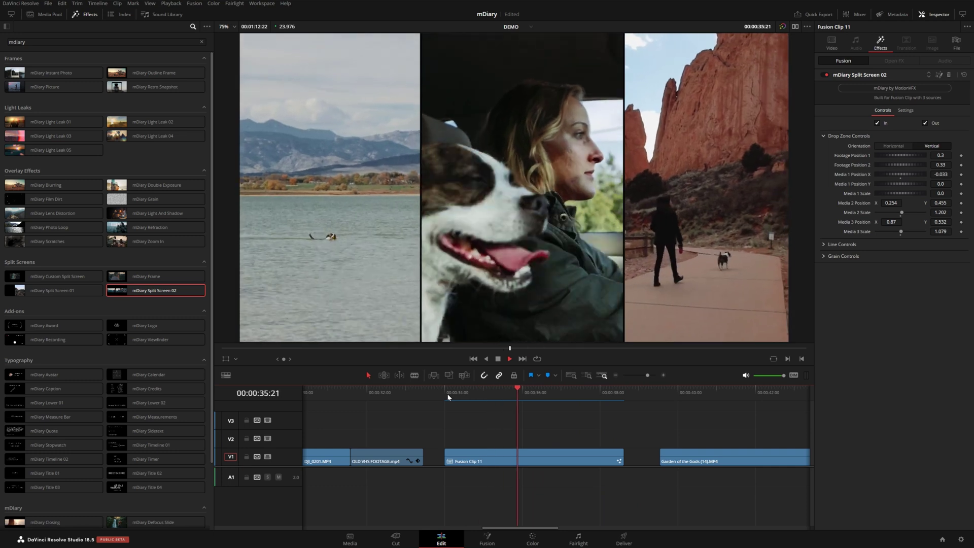
Switch the split screen to Horizontal orientation and reposition Media 3 to Y 0.335
left_click(892, 146)
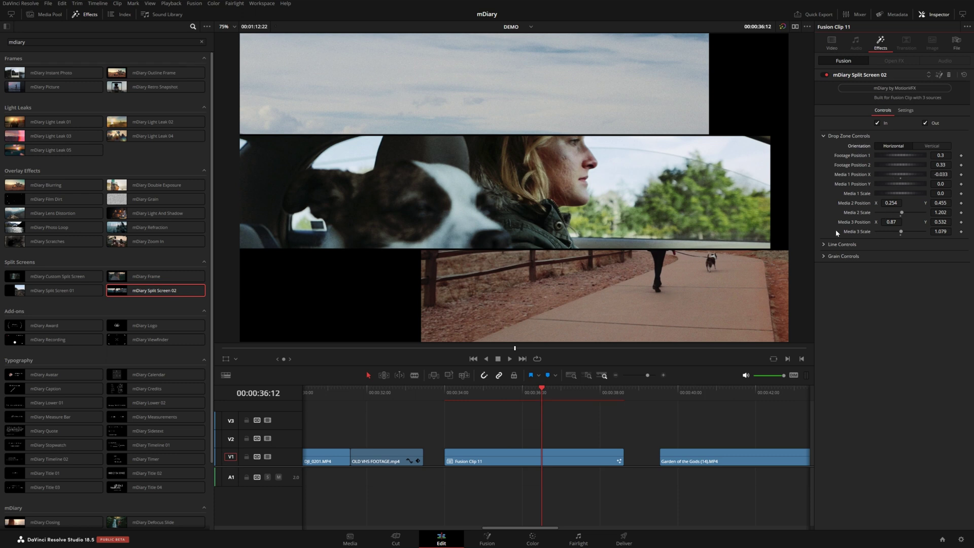
double_click(853, 222)
mouse_move(941, 203)
left_mouse_down()
mouse_move(956, 203)
mouse_move(927, 221)
mouse_move(943, 222)
left_mouse_up()
left_click(535, 456)
right_click(535, 456)
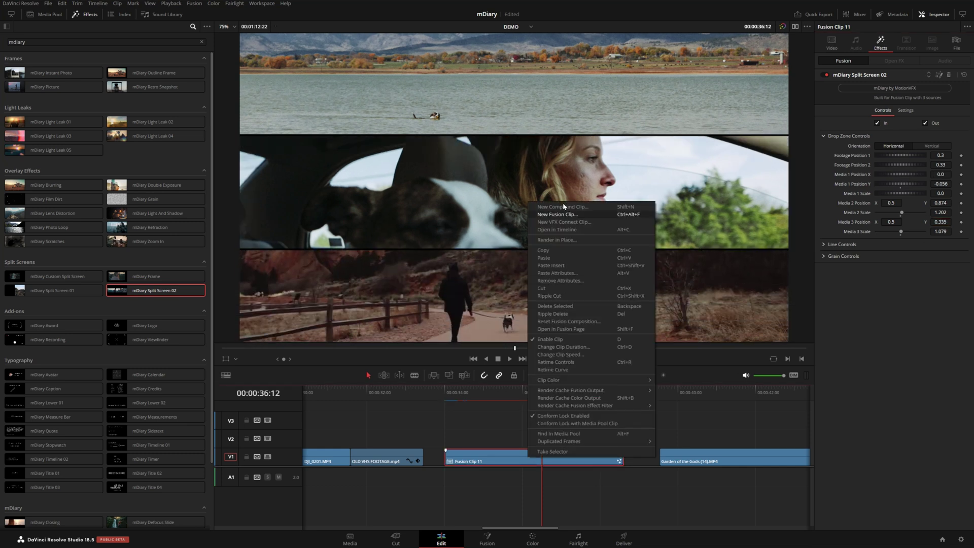
left_click(555, 229)
left_click(362, 407)
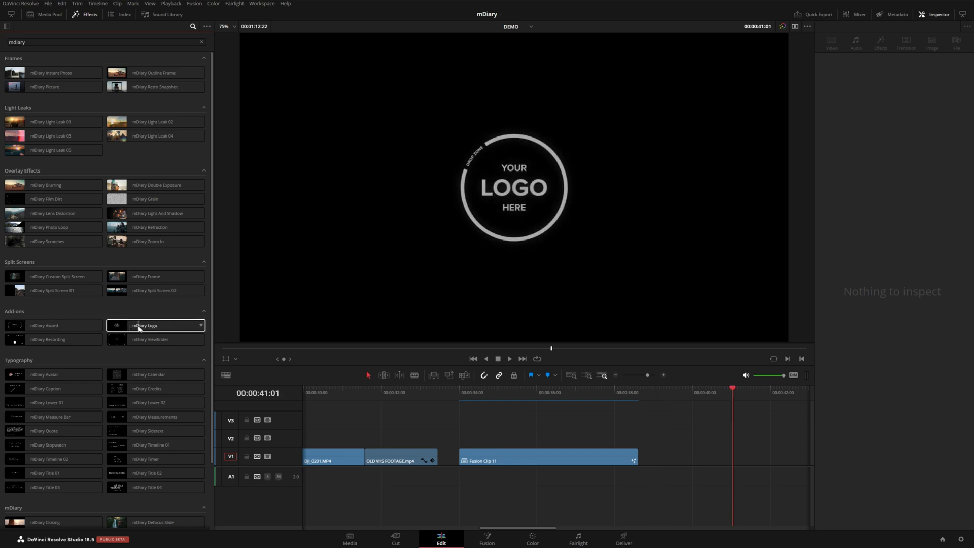
left_click_drag(144, 330, 695, 435)
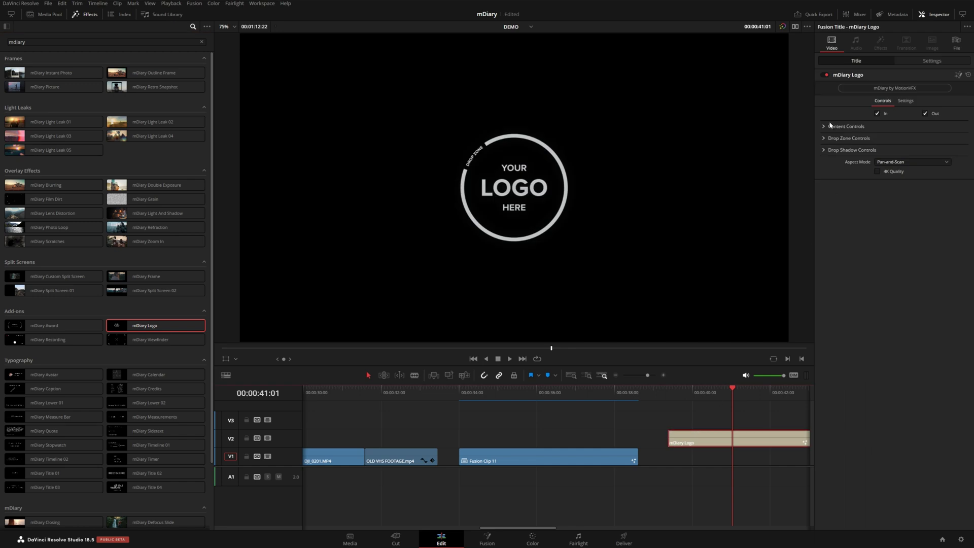
left_click(824, 138)
left_click(680, 392)
key("space")
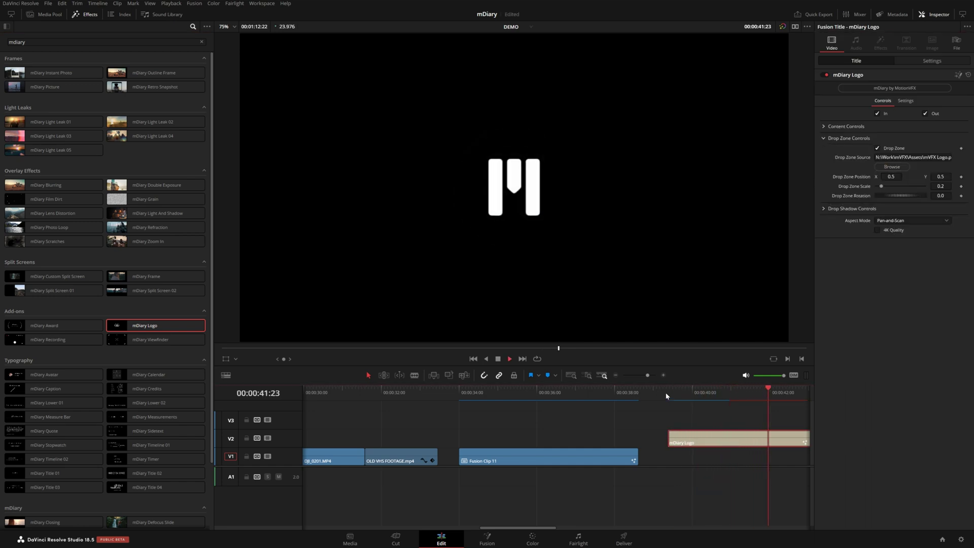
key("Delete")
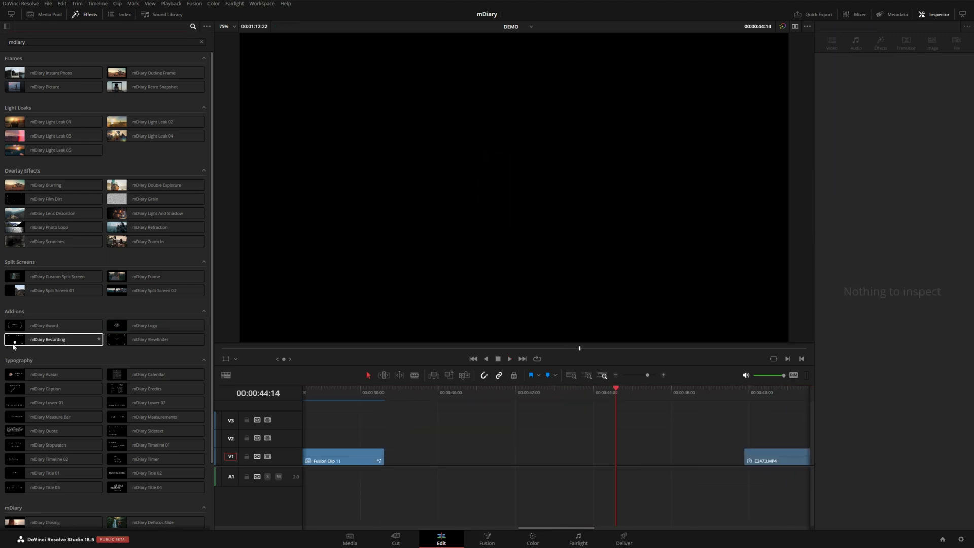
left_click_drag(51, 340, 440, 454)
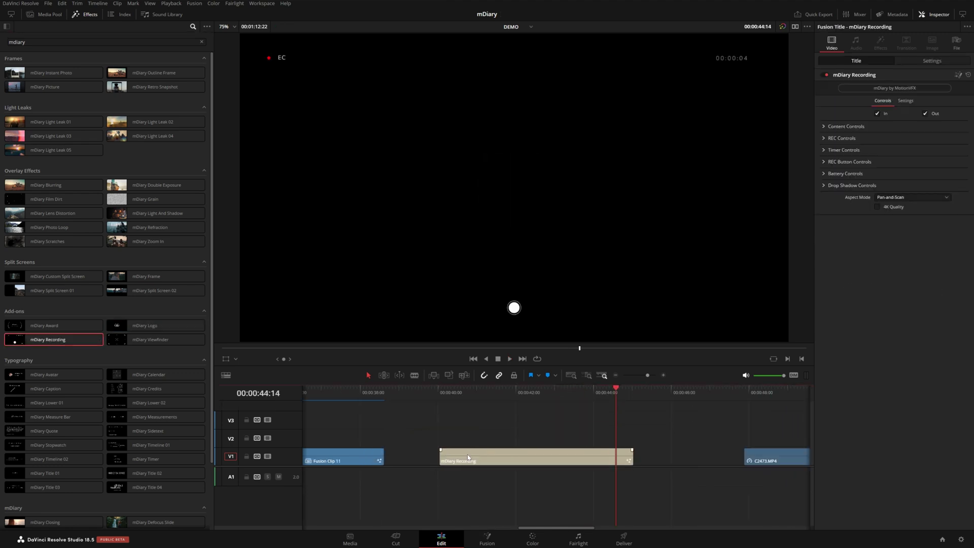
left_click(824, 151)
key("slash")
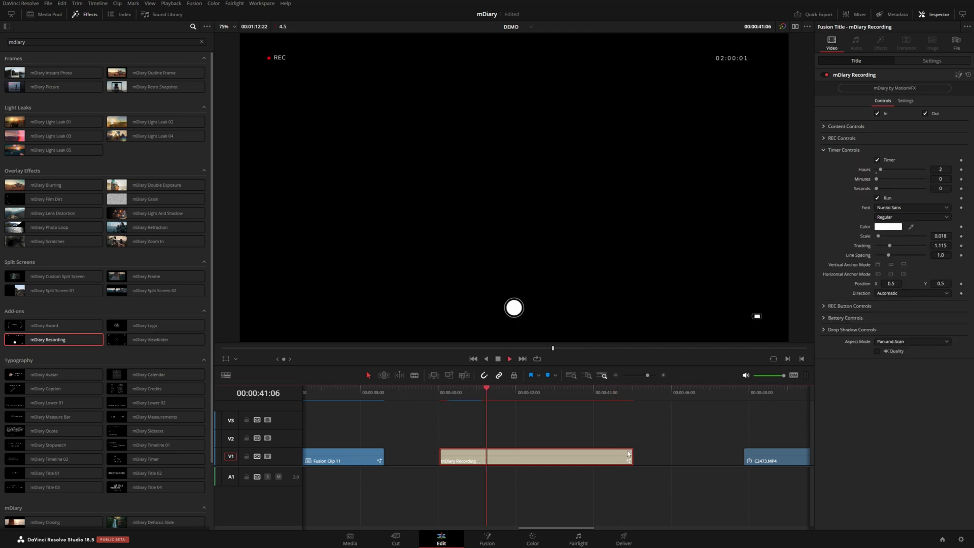
key("ctrl+z")
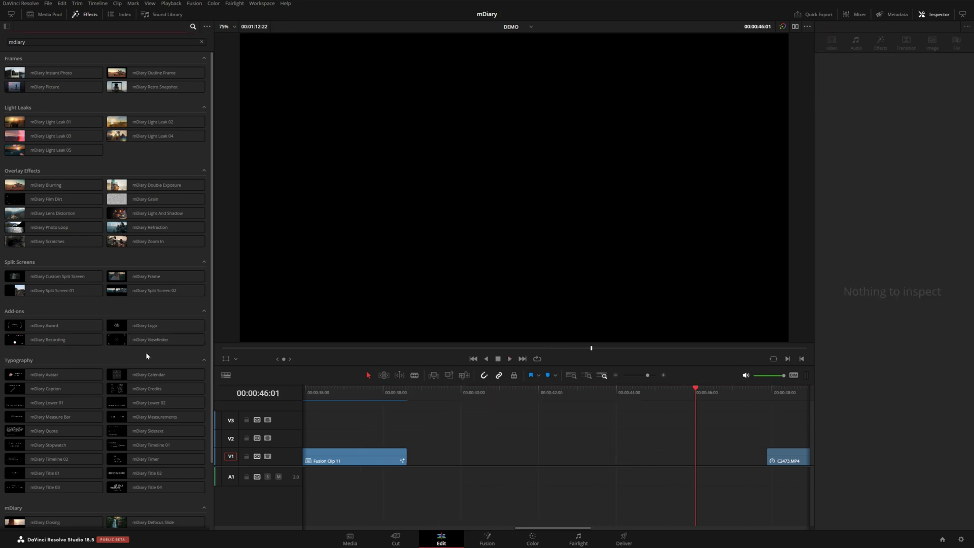
scroll(147, 355, "down", 3)
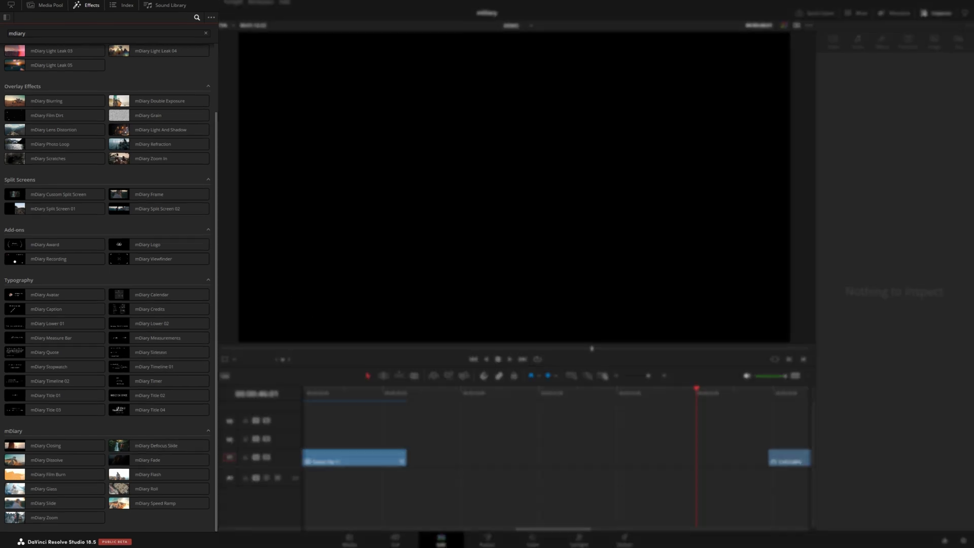
Place the mDiary Calendar title on V2 and retitle its month from August to JULY
left_click(53, 298)
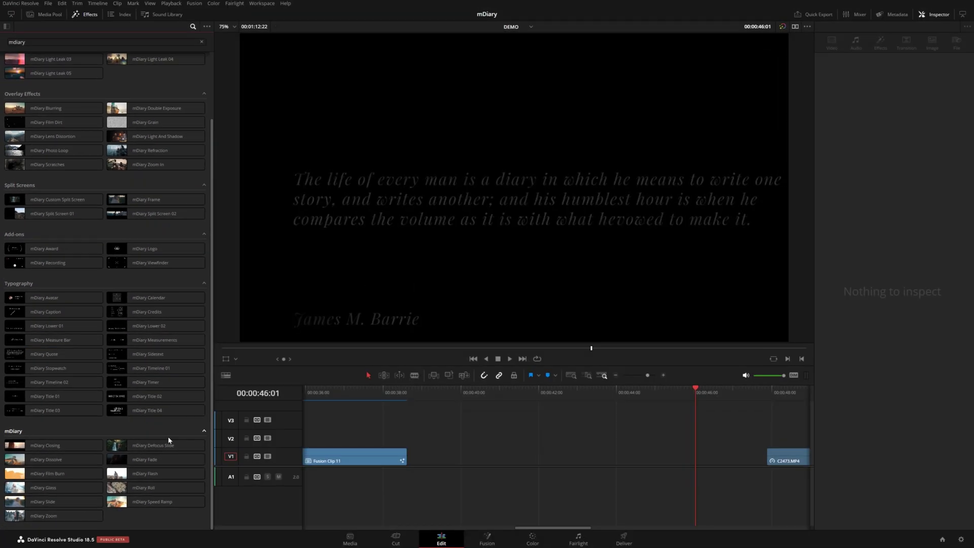
left_click_drag(138, 297, 517, 390)
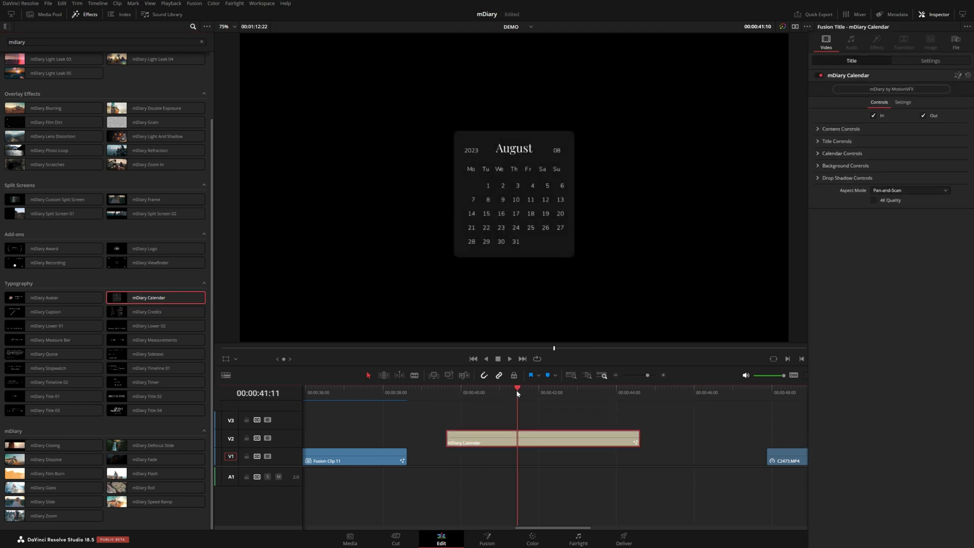
left_click(842, 138)
type("JULY")
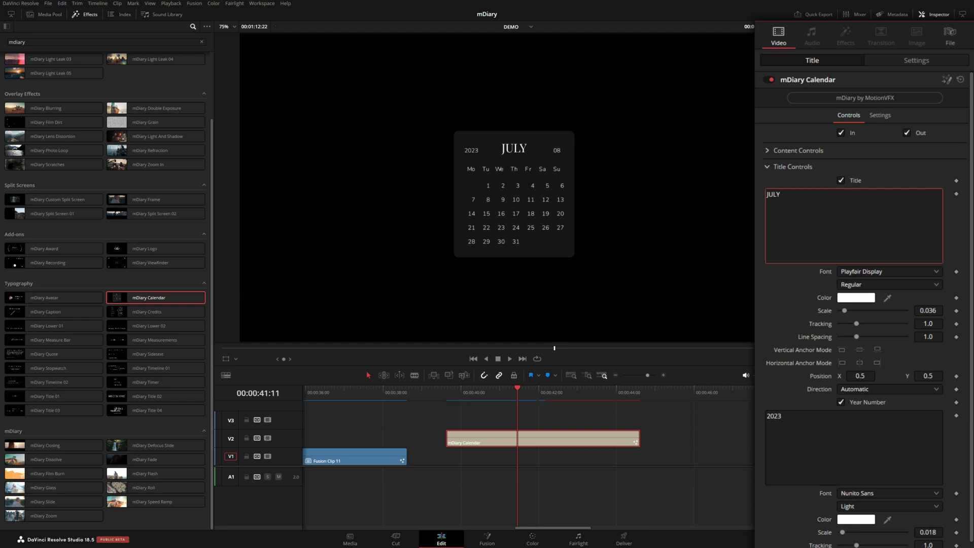
left_click(765, 167)
Start the calendar weeks on Saturday and lower the calendar's background box slightly
left_click(768, 137)
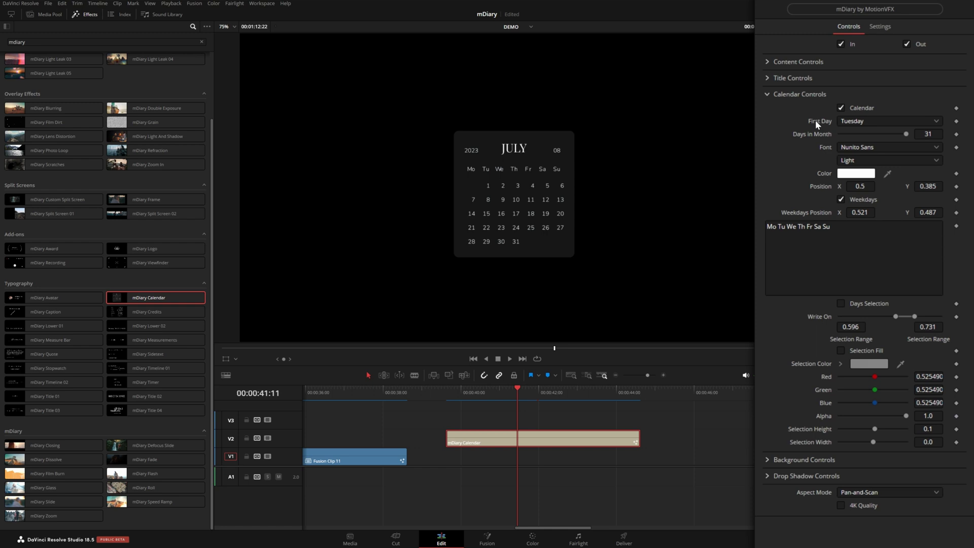
left_click(864, 125)
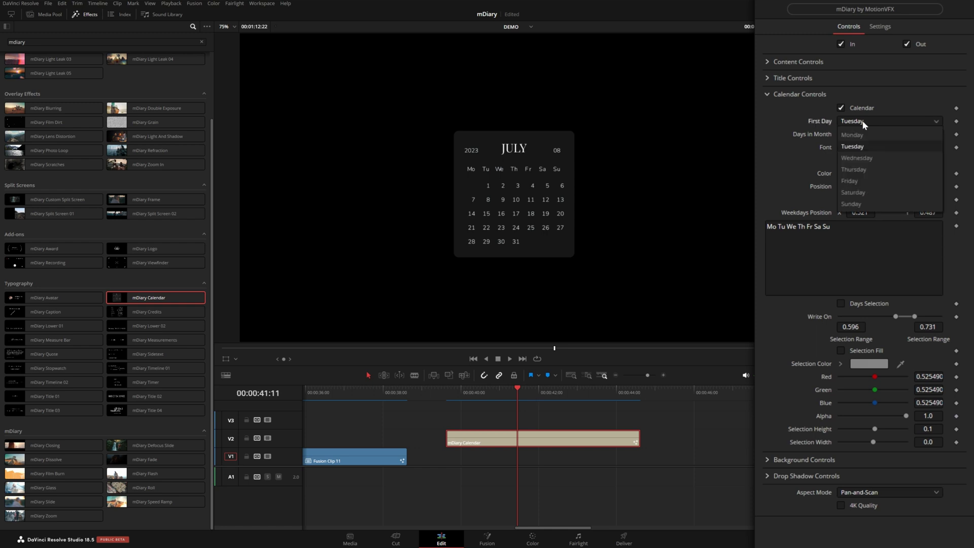
left_click(857, 192)
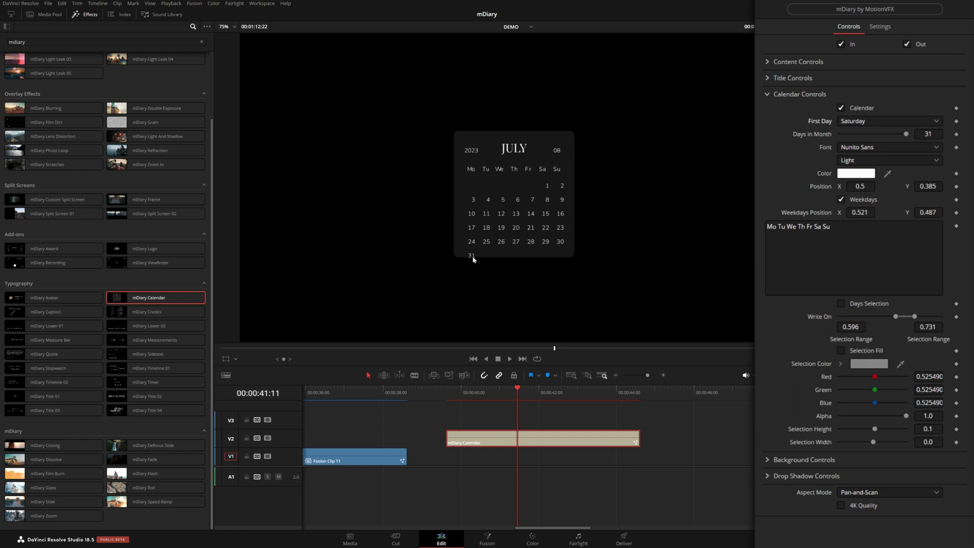
scroll(778, 424, "down", 2)
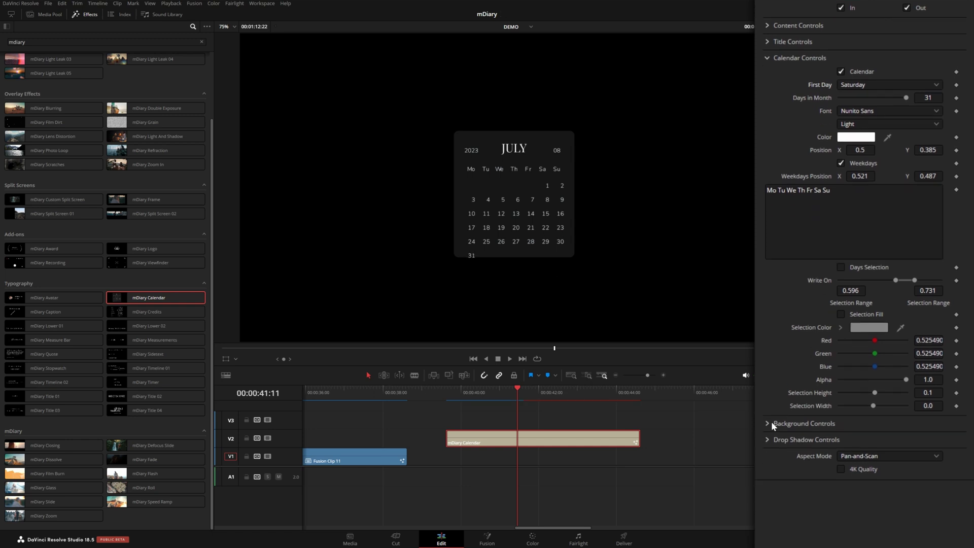
left_click(768, 396)
scroll(786, 381, "down", 3)
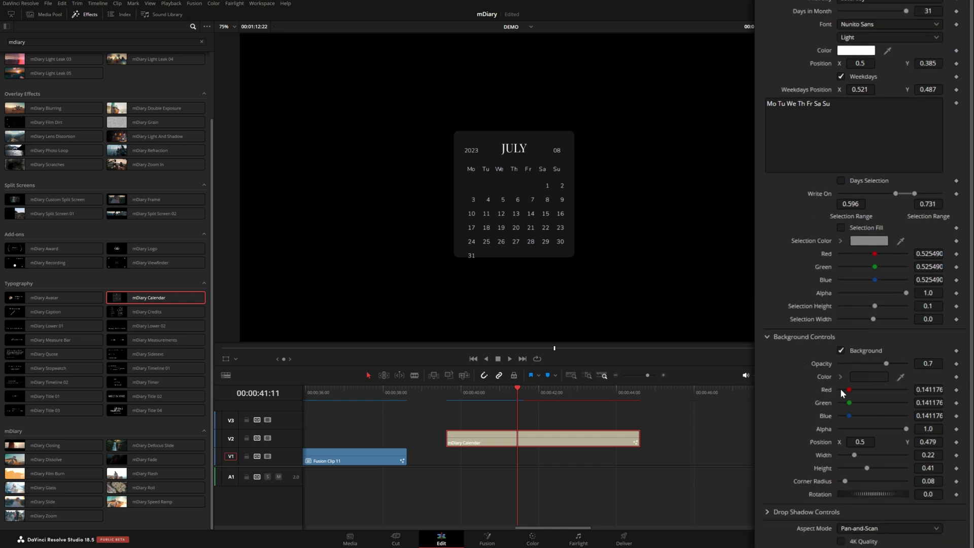
left_click_drag(928, 442, 933, 468)
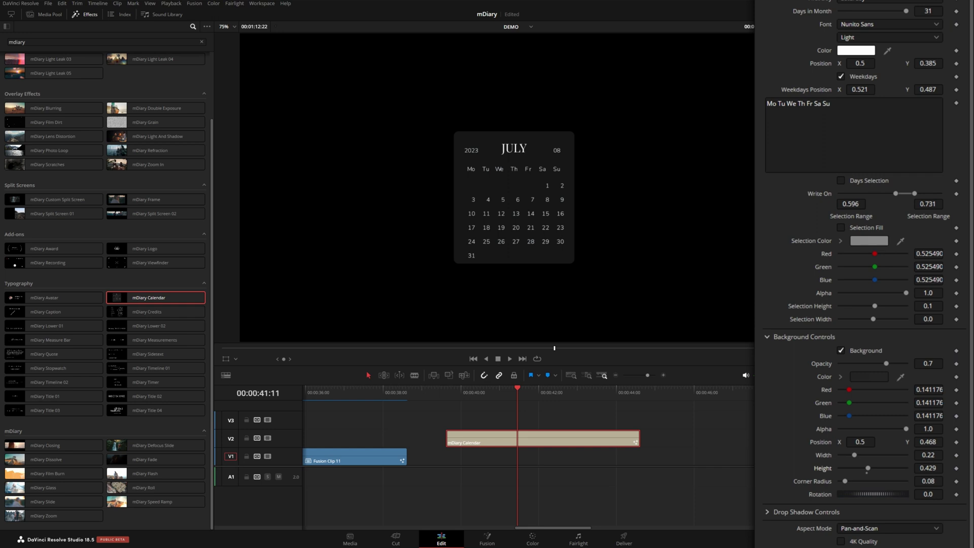
scroll(845, 195, "up", 3)
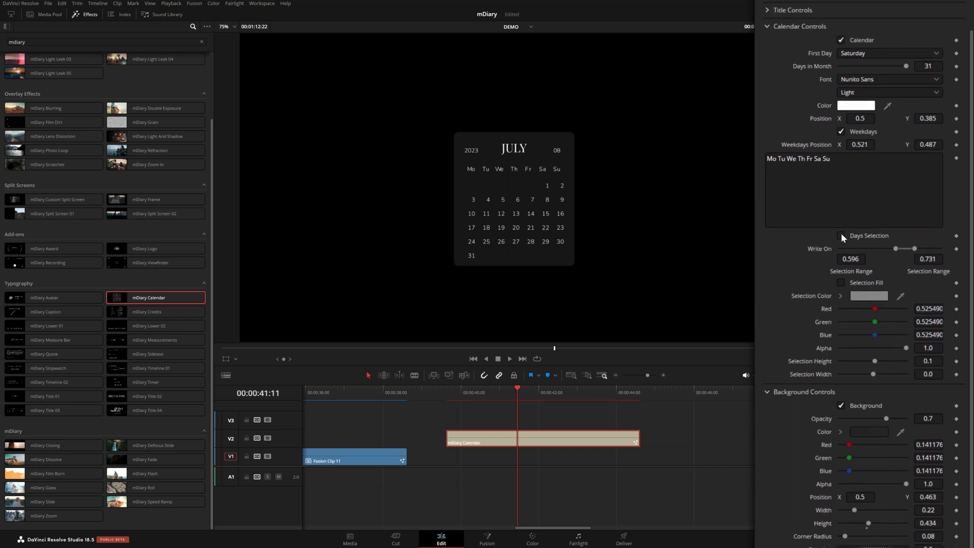
Enable Days Selection, shift the highlighted range earlier, and leave the days outlined rather than filled
left_click(841, 238)
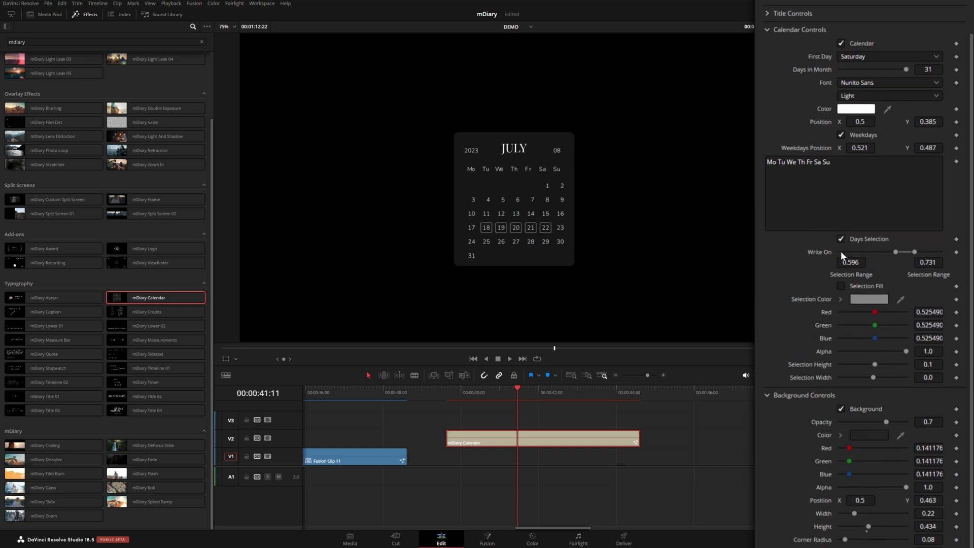
left_click(841, 286)
left_click(841, 286)
left_click(841, 286)
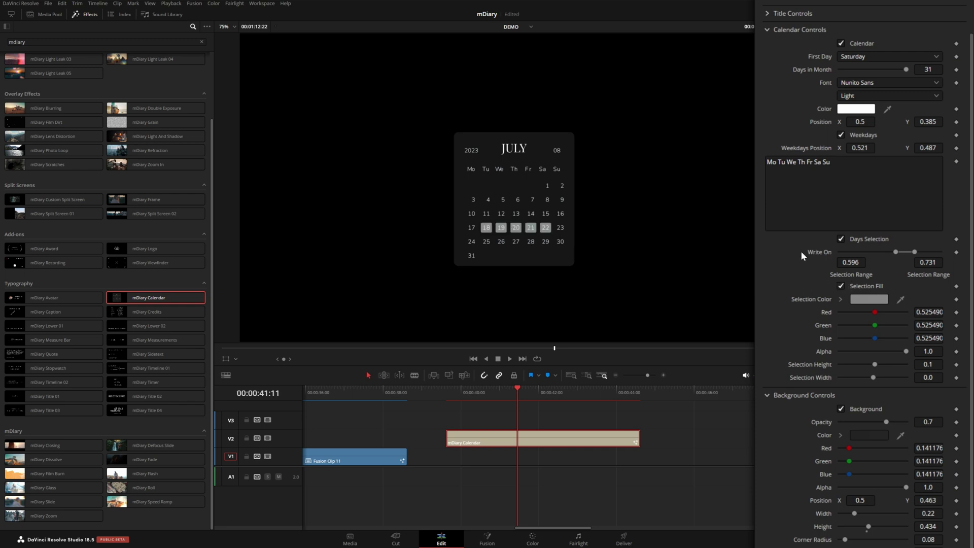
mouse_move(905, 250)
left_mouse_down()
mouse_move(875, 252)
mouse_move(888, 253)
left_mouse_up()
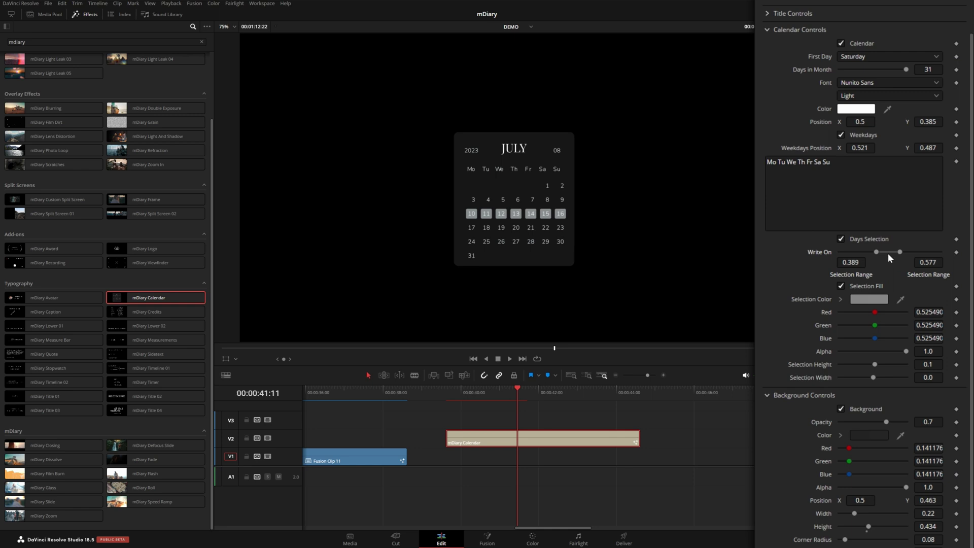
left_click(840, 285)
Play the calendar animation from its start, then delete the calendar clip
left_click(449, 396)
key("space")
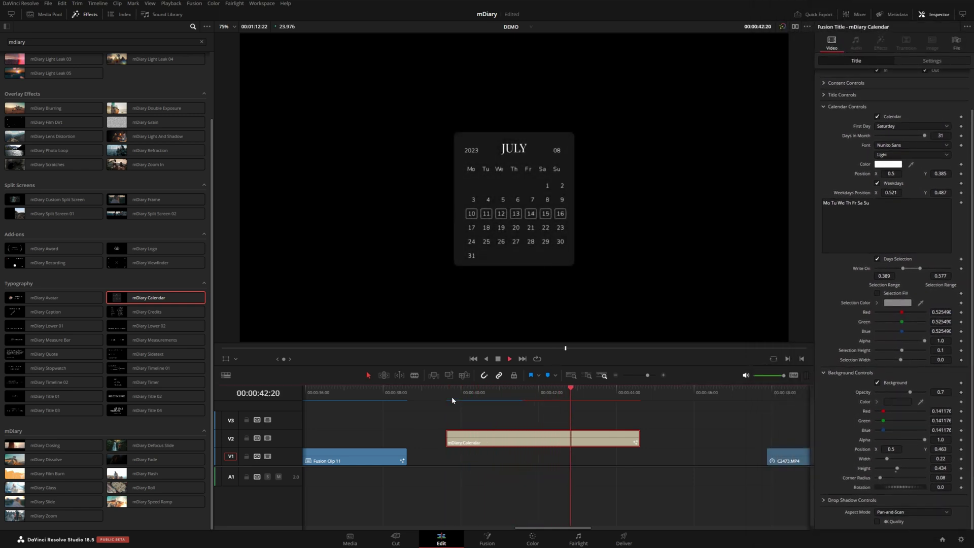
key("Delete")
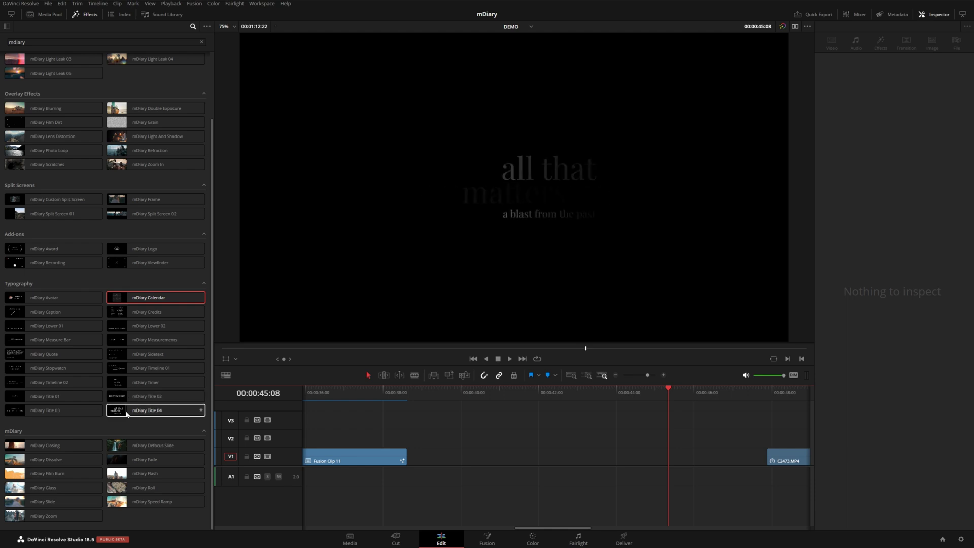
Add the mDiary Title 04 clip to V2 and inspect its main title text settings
left_click_drag(164, 414, 451, 439)
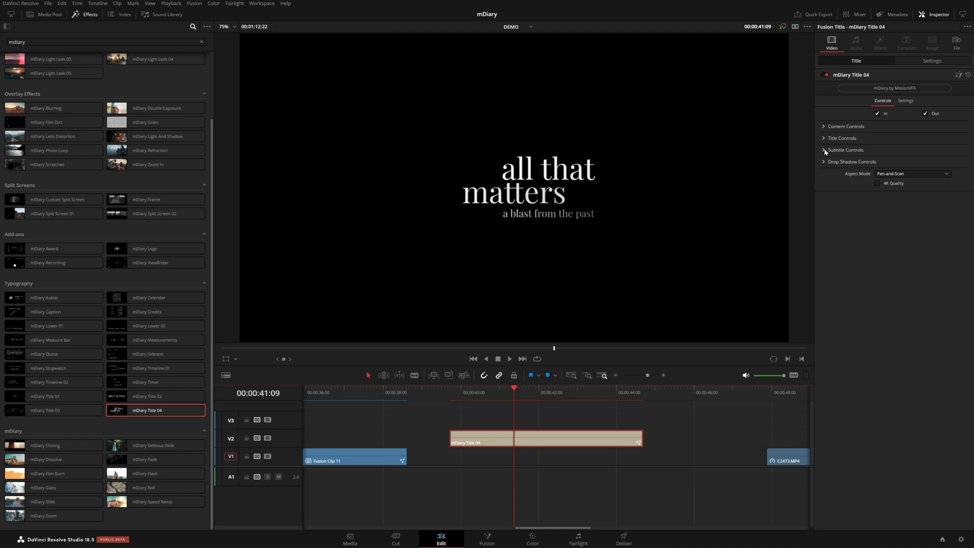
left_click(825, 149)
left_click(824, 138)
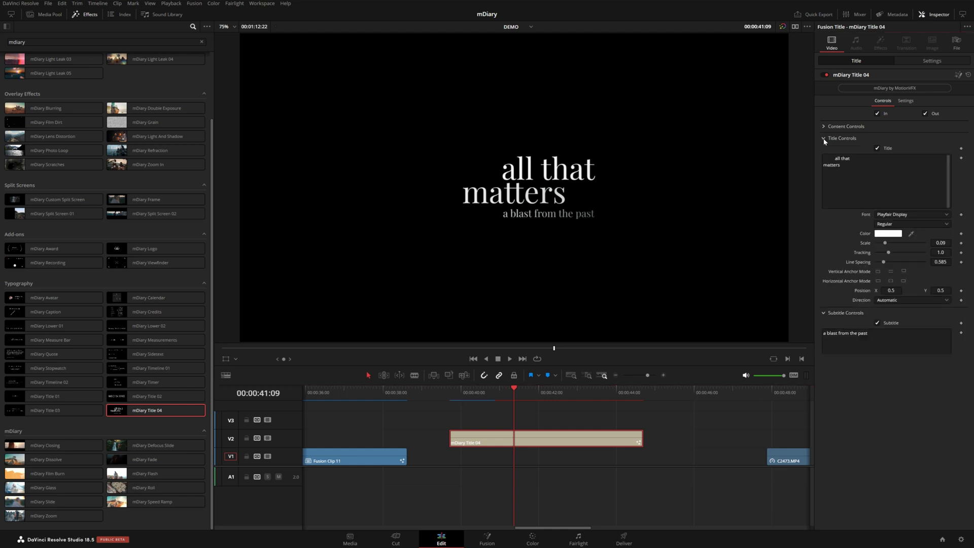
left_click(828, 157)
double_click(827, 158)
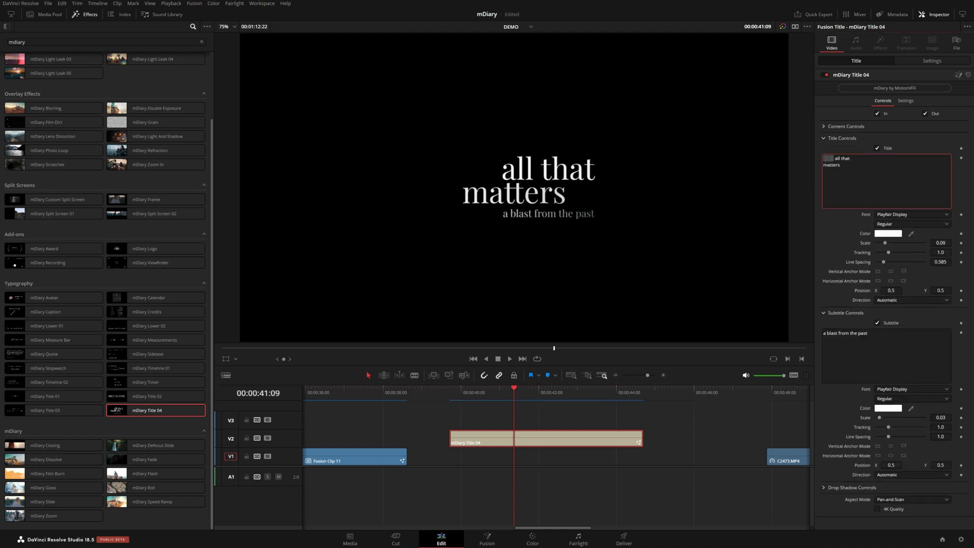
left_click(840, 159)
Play the finished title in the Intro timeline, then return to the DEMO timeline
left_click(531, 27)
left_click(530, 39)
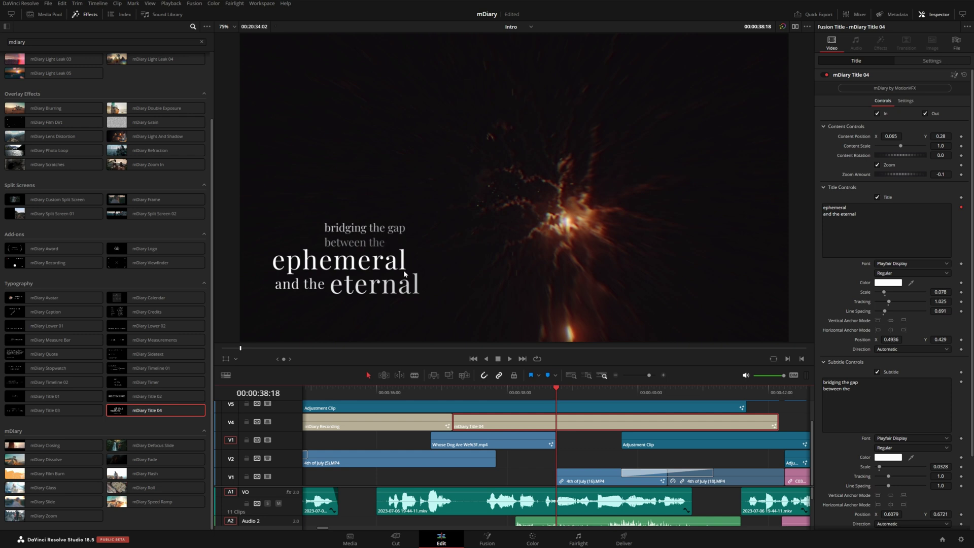
key("slash")
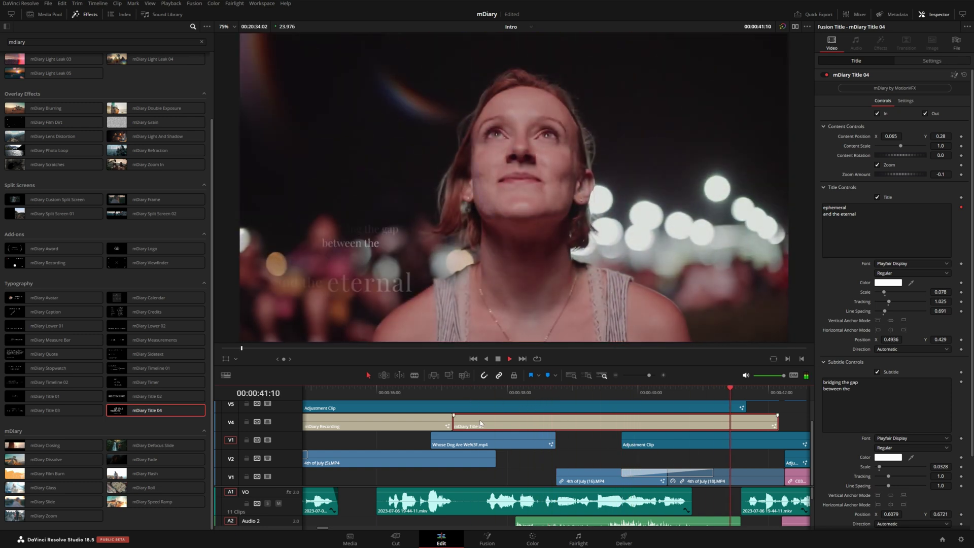
left_click(558, 391)
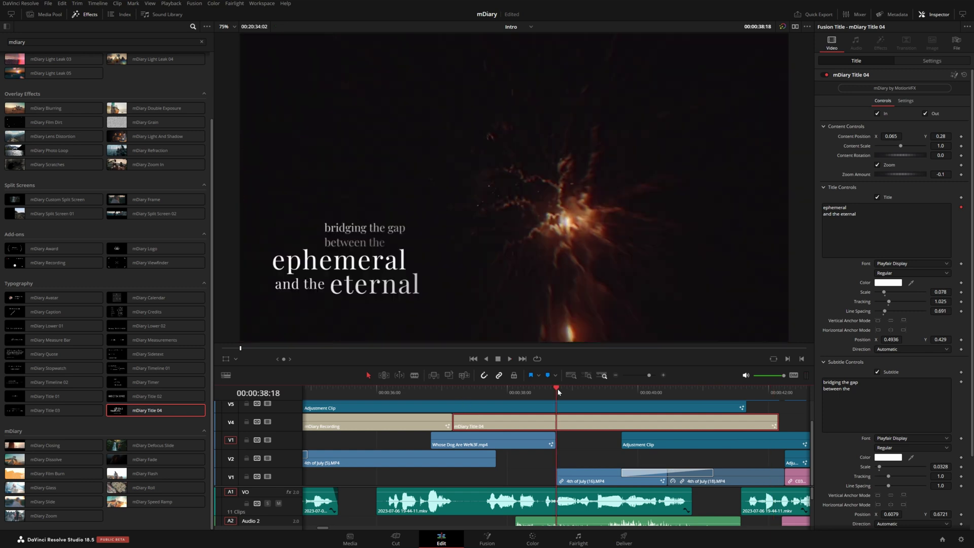
left_click(530, 27)
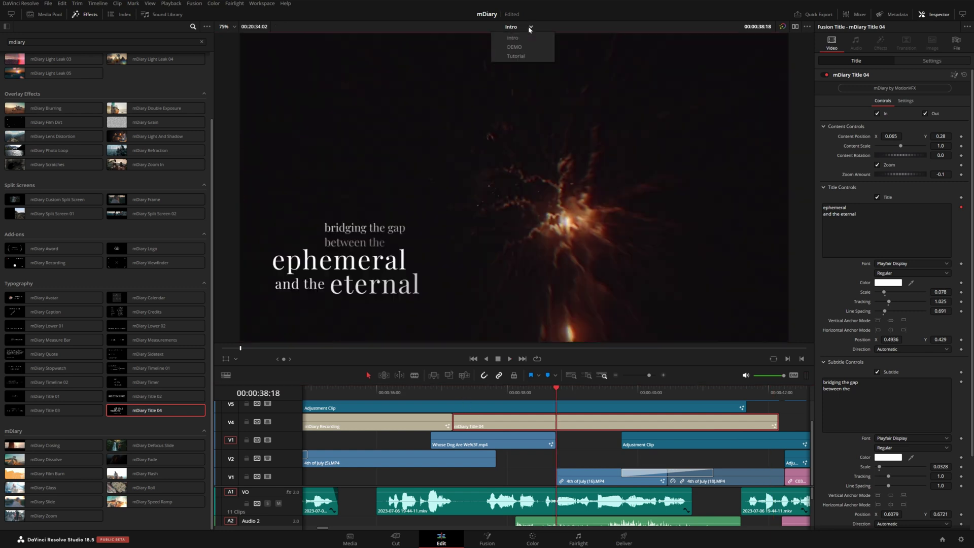
left_click(509, 36)
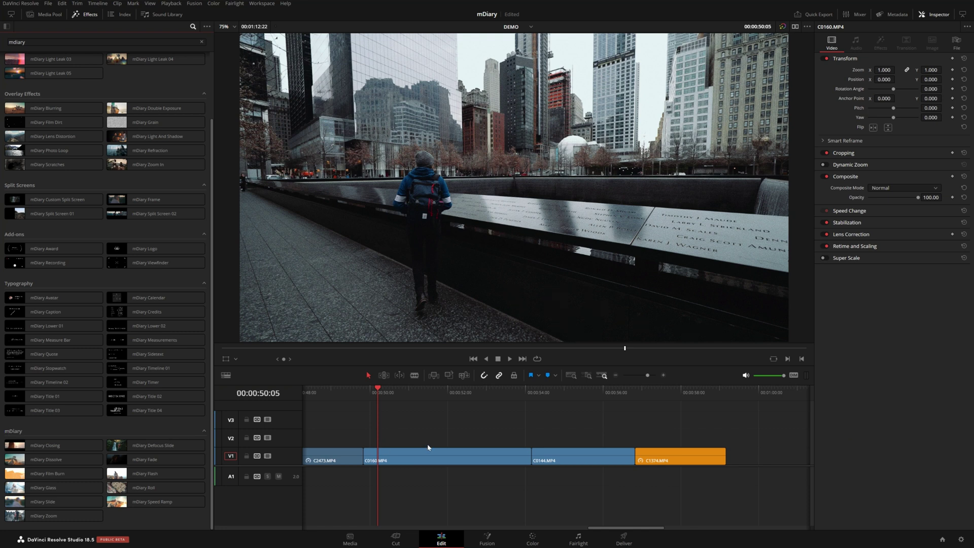
Add mDiary Film Burn between C2473 and C0160 and lower its seethe to about -0.6
scroll(400, 425, "left", 3)
left_click(426, 394)
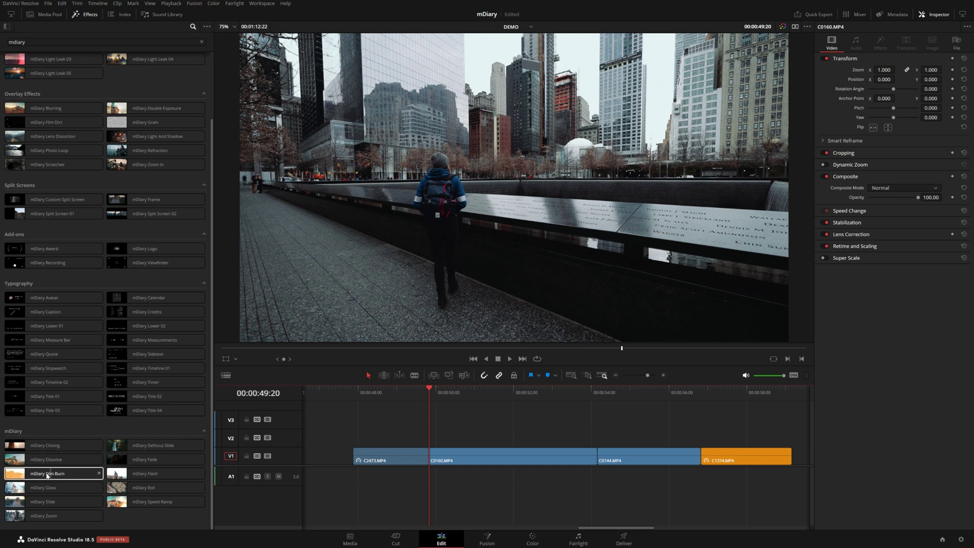
left_click_drag(36, 473, 429, 453)
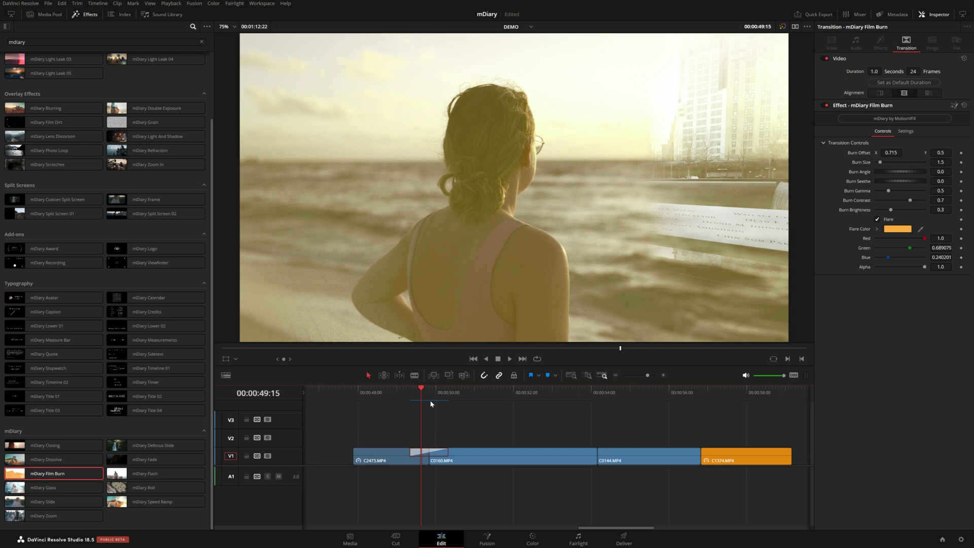
left_click_drag(885, 182, 871, 182)
mouse_move(834, 227)
left_mouse_down()
mouse_move(768, 237)
mouse_move(884, 239)
left_mouse_up()
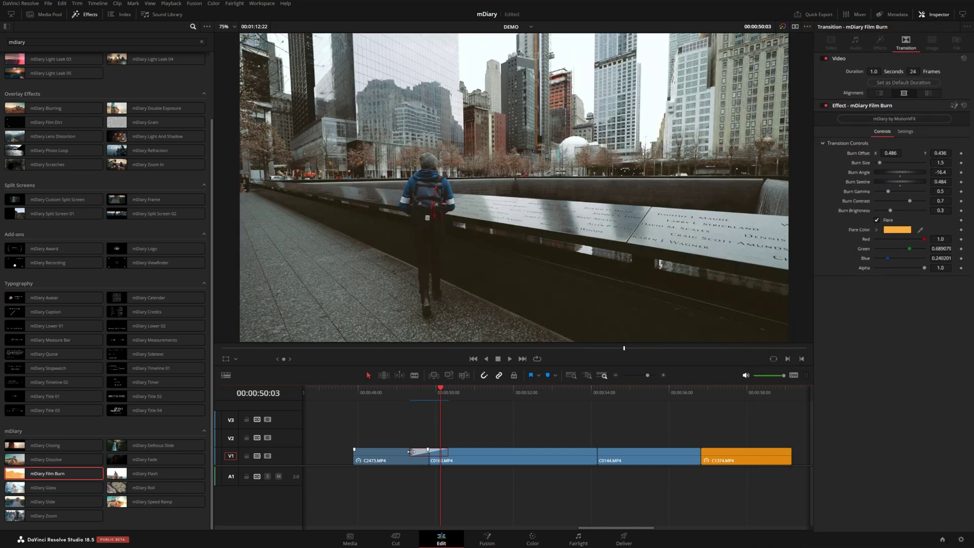
Lengthen the film burn transition to 2.9 seconds and play it back
left_click_drag(411, 451, 372, 451)
key("space")
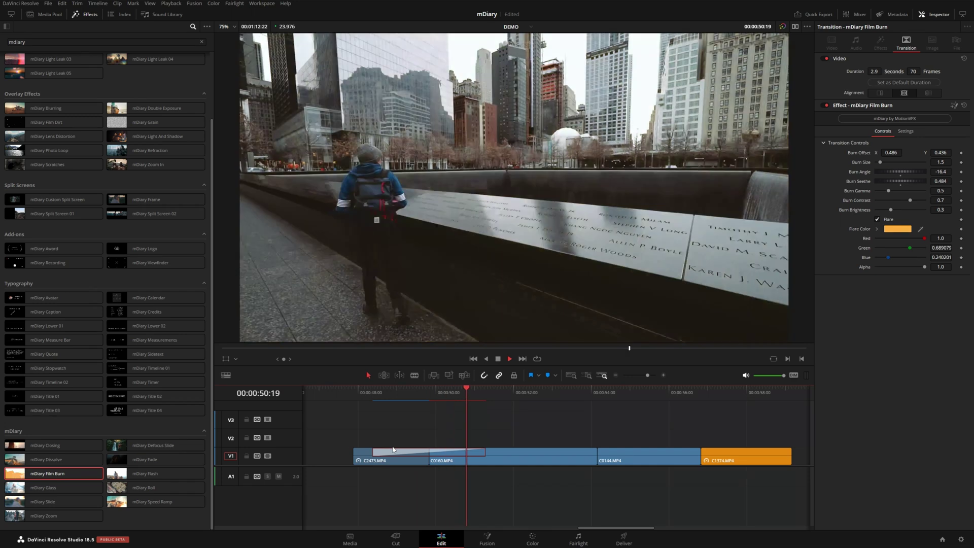
left_click(384, 393)
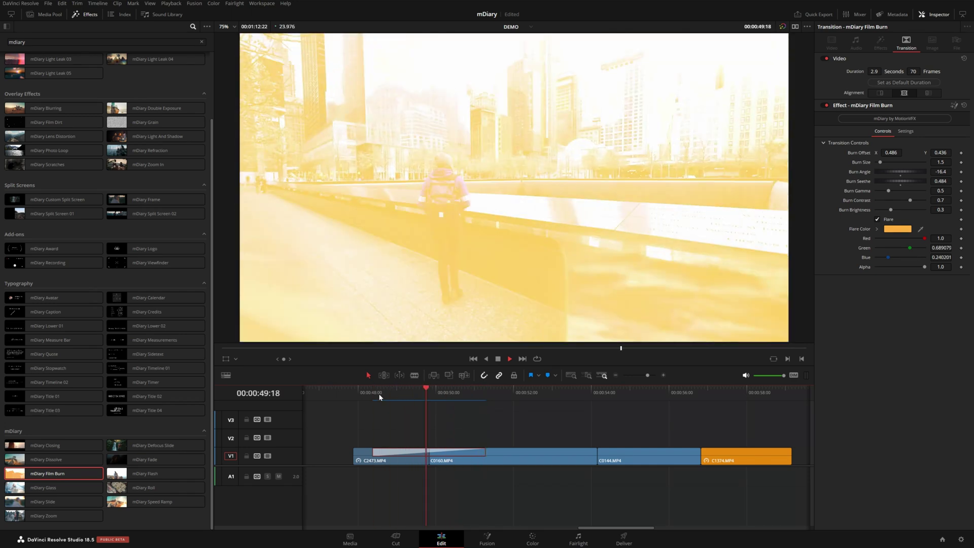
key("space")
Reduce the burn size, shift the flare colour toward deeper orange, and dim the burn brightness
left_click_drag(880, 162, 878, 162)
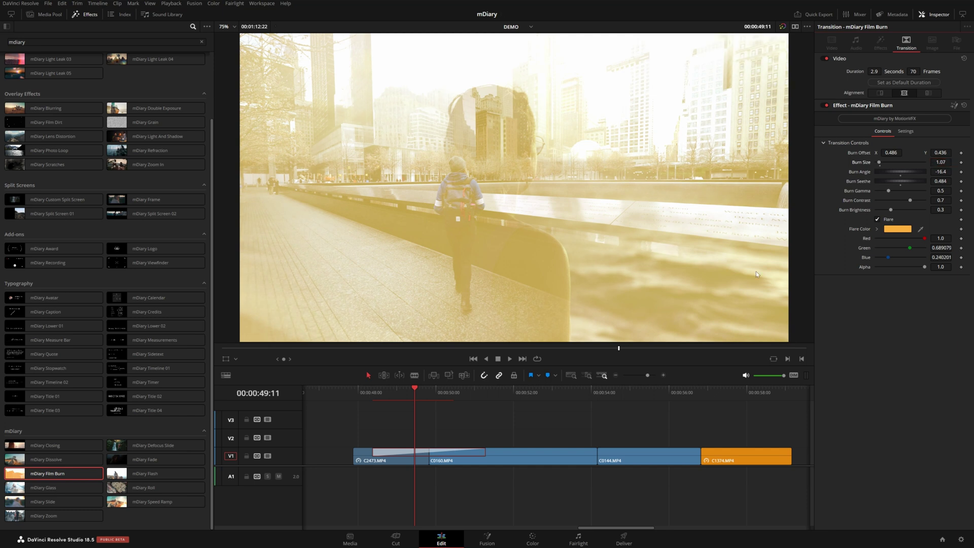
left_click(376, 394)
key("space")
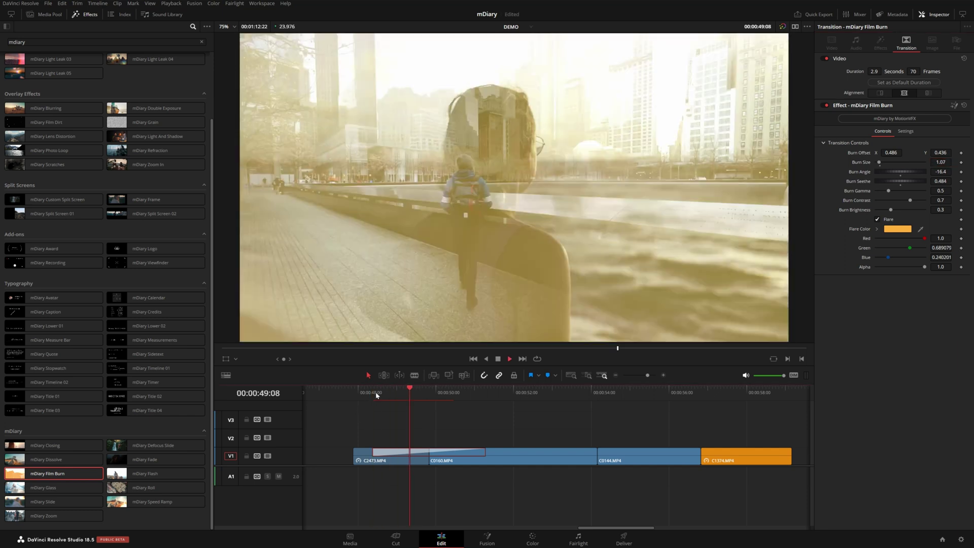
left_click(876, 229)
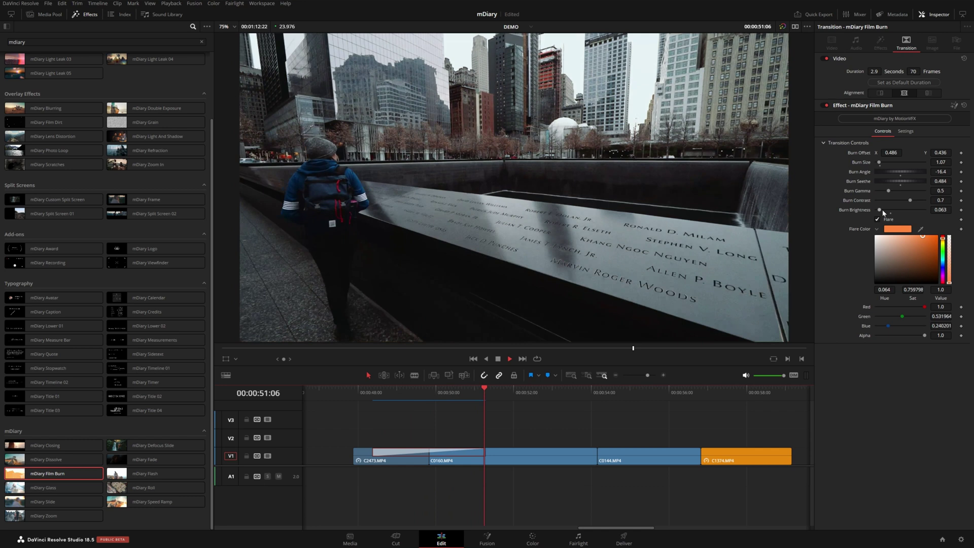
left_click_drag(891, 210, 879, 210)
left_click(375, 393)
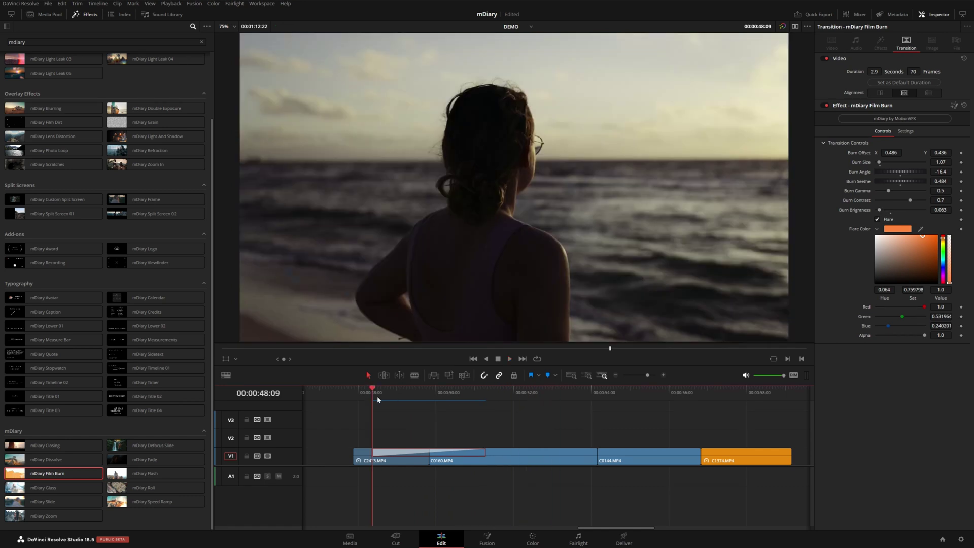
left_click_drag(941, 210, 928, 210)
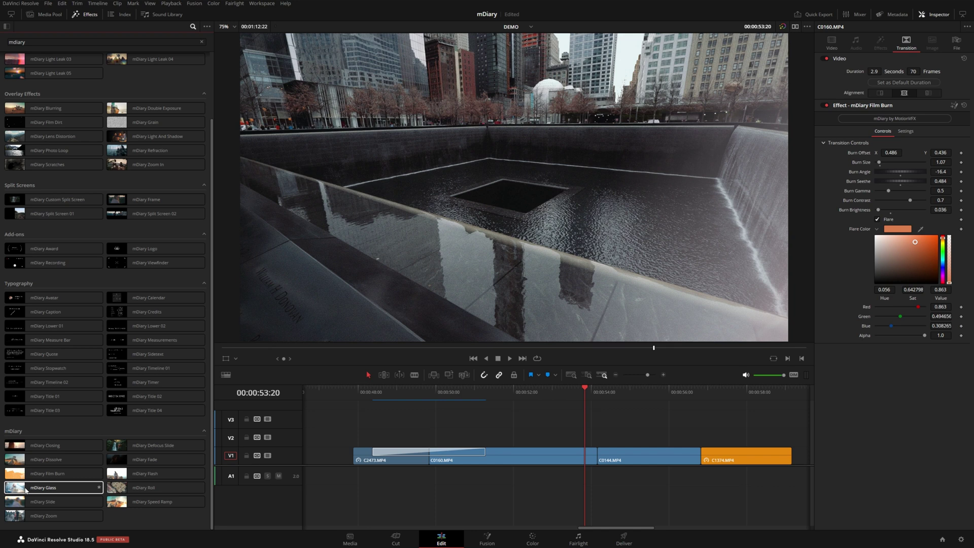
Add mDiary Glass between C0160 and C0144 with a custom glass media image, and preview it
left_click_drag(26, 489, 592, 454)
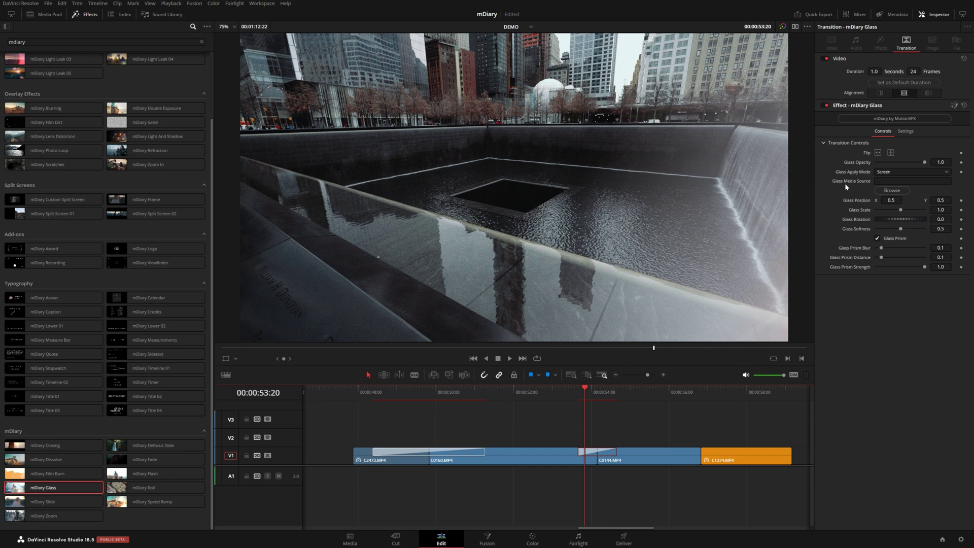
left_click(892, 190)
key("space")
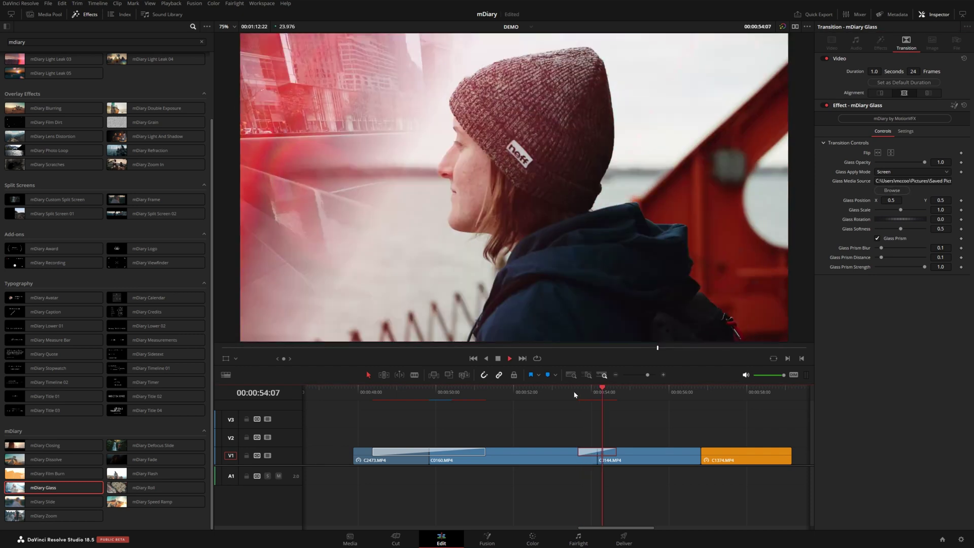
left_click(575, 391)
left_click(575, 392)
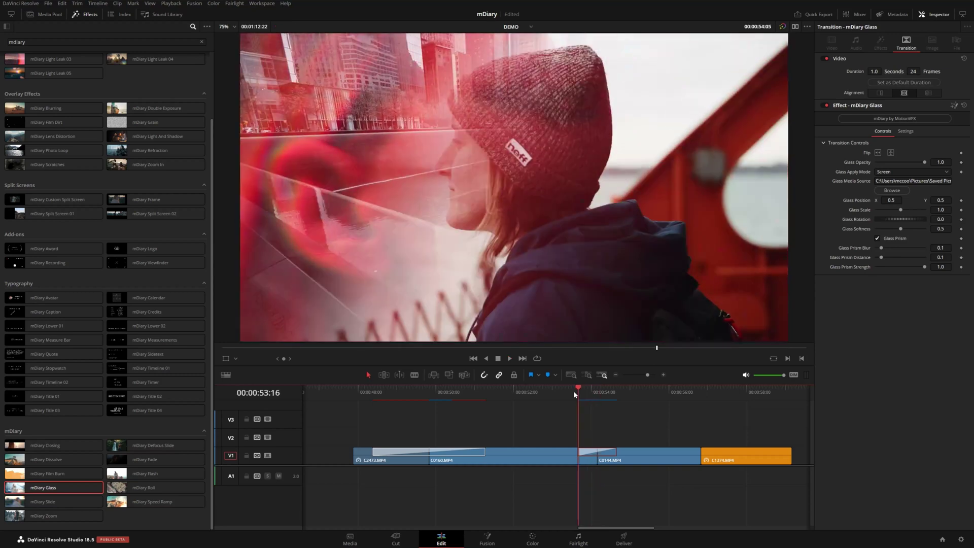
key("Left")
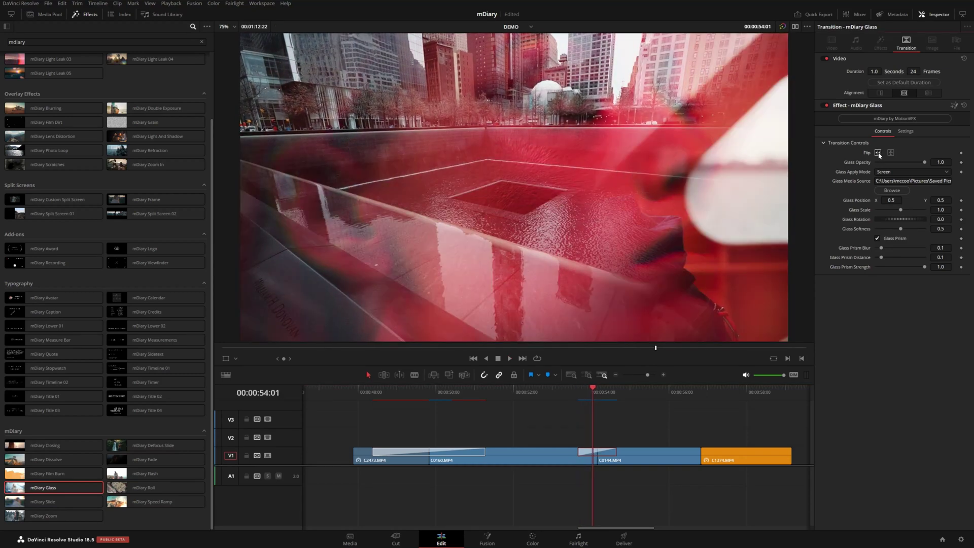
Flip the glass overlay, nudge its position, and lengthen the transition to 2.6 seconds
left_click(879, 154)
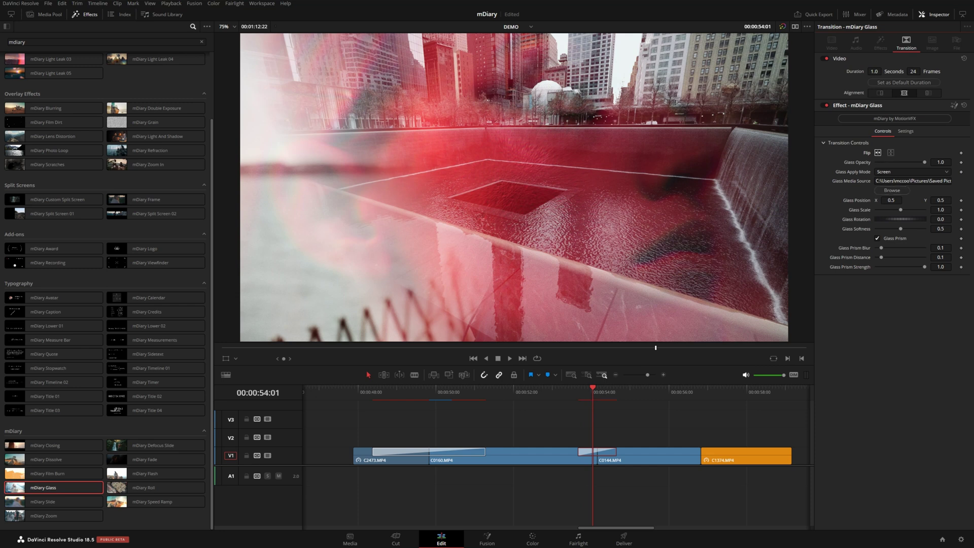
left_click_drag(891, 200, 907, 163)
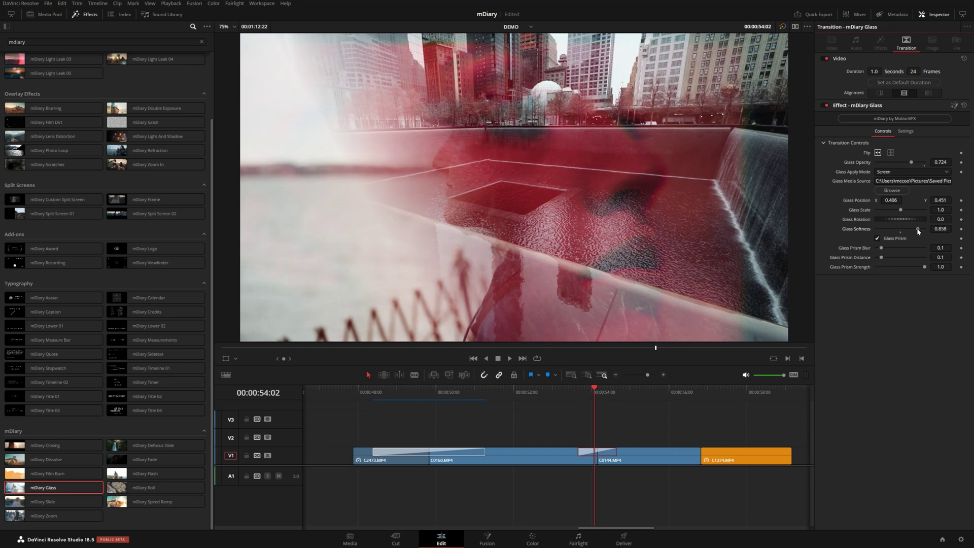
left_click_drag(573, 452, 547, 451)
left_click(546, 394)
key("space")
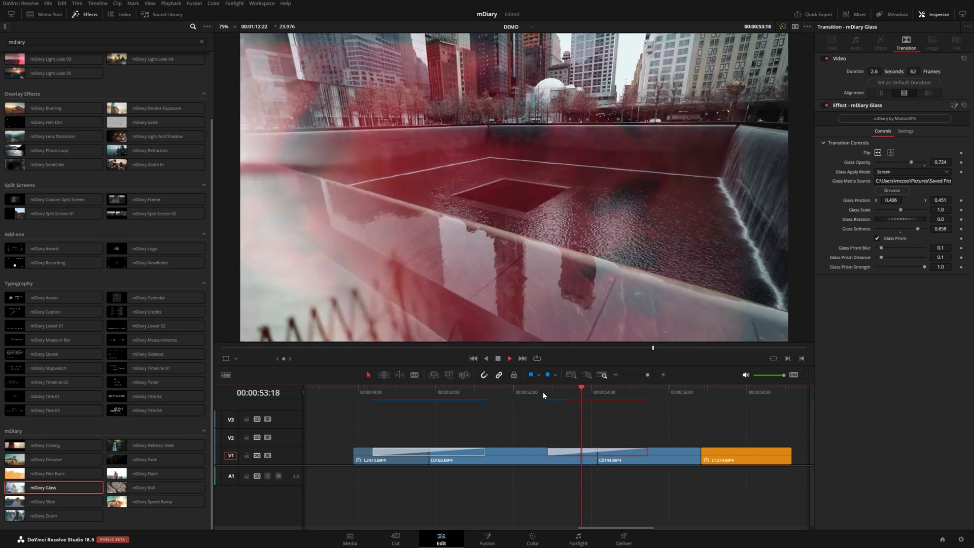
left_click(543, 395)
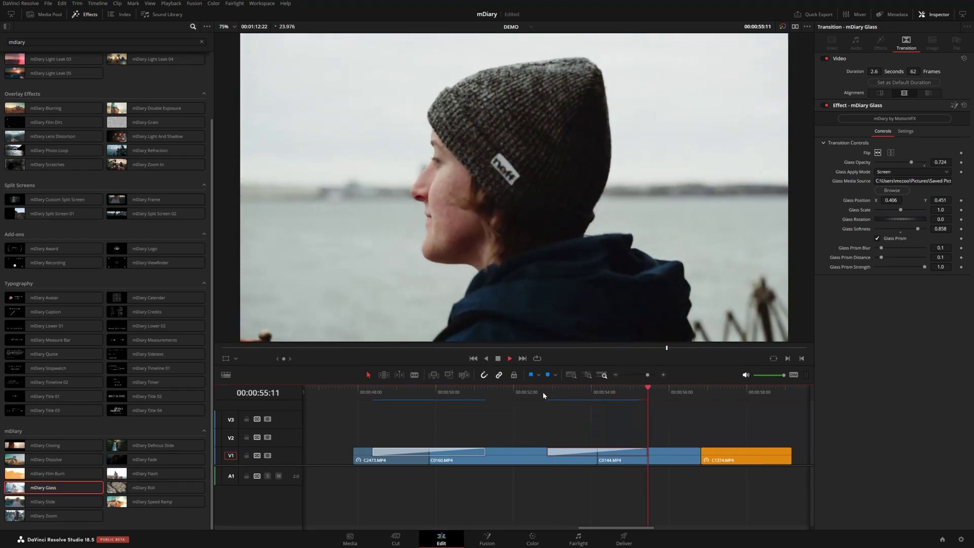
left_click(546, 394)
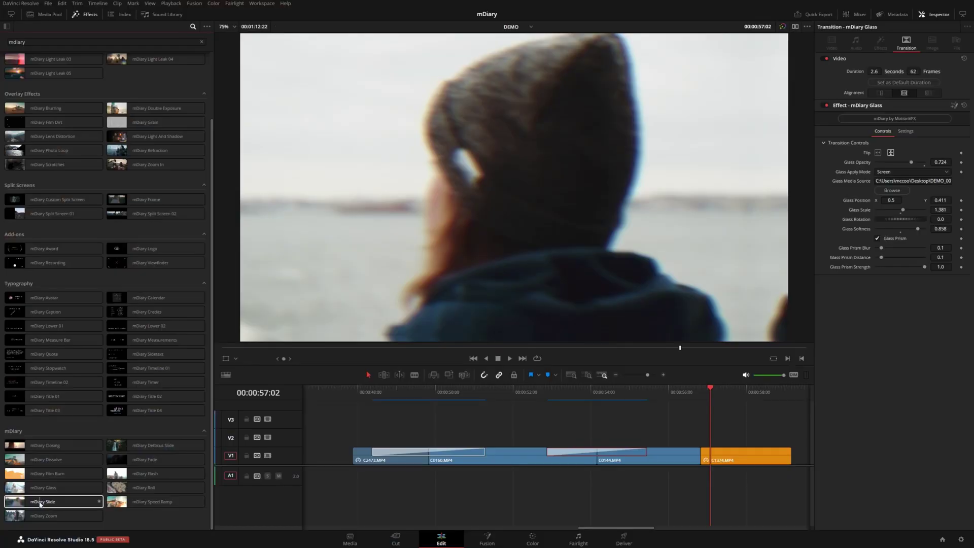
Add mDiary Slide between C0144 and C1374 with slide angle 123 and higher glow gain, then play it
left_click_drag(39, 504, 700, 455)
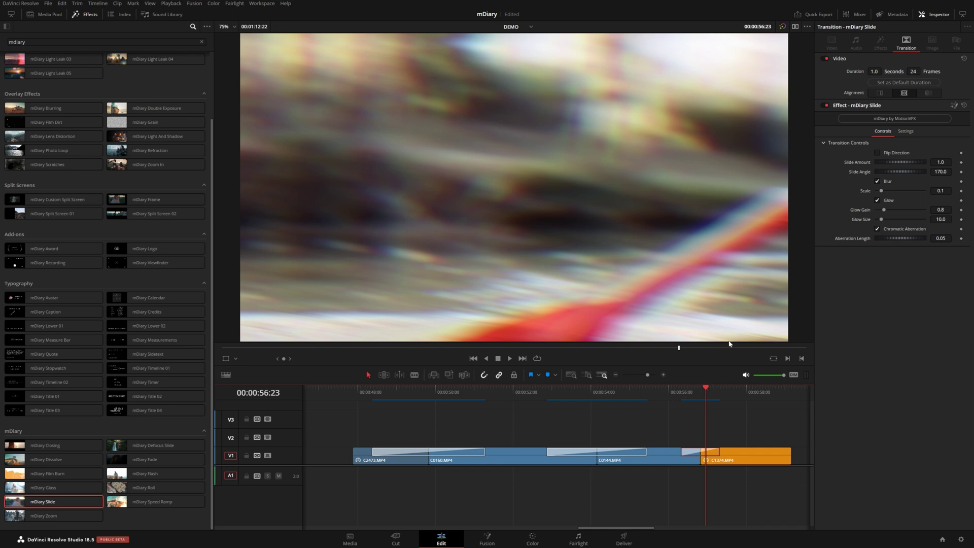
left_click_drag(906, 171, 888, 193)
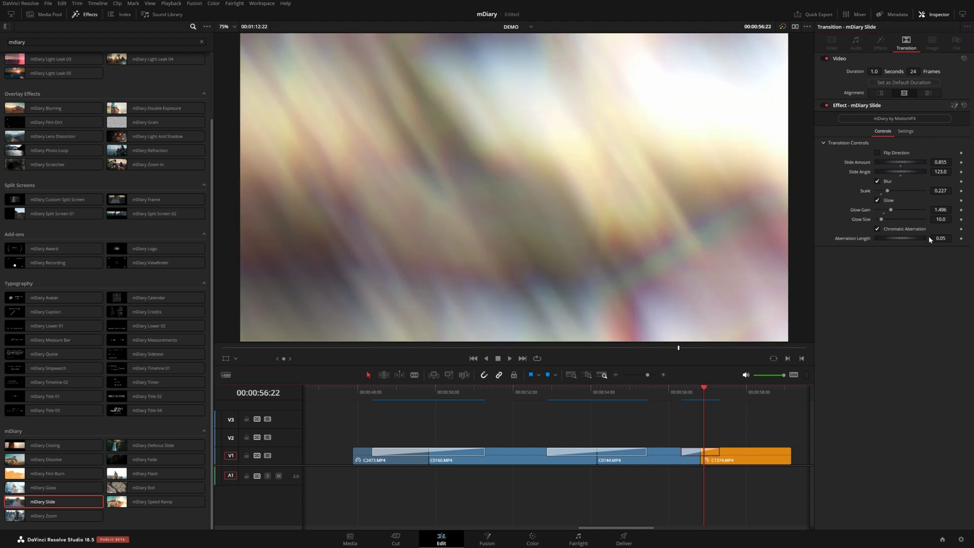
left_click_drag(900, 241, 900, 241)
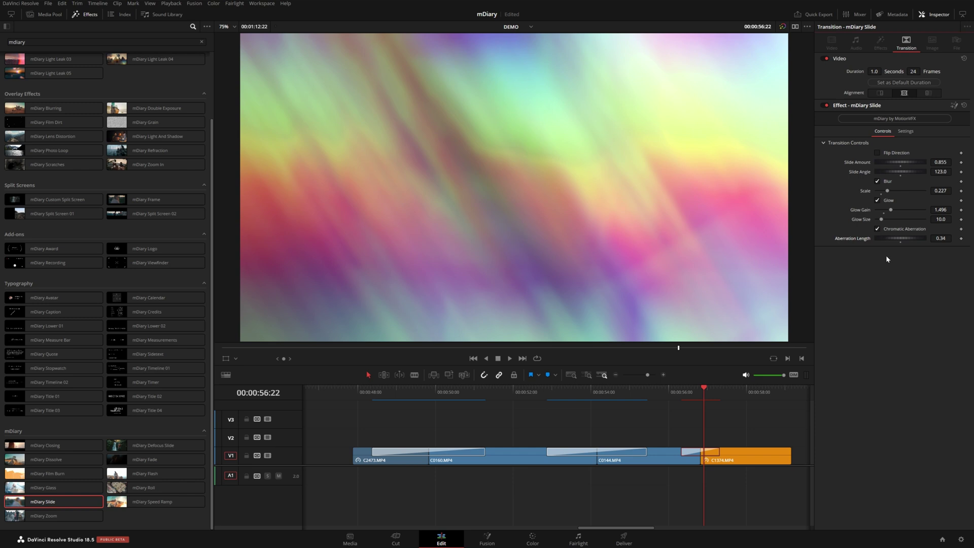
key("space")
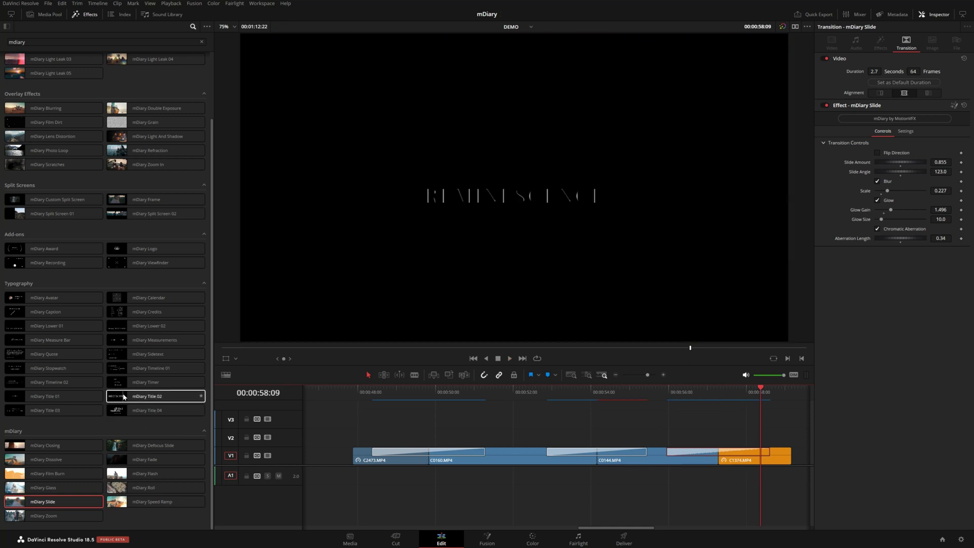
Place mDiary Title 02 on track V2 and move it later in the timeline
left_click_drag(148, 396, 637, 439)
scroll(638, 440, "right", 5)
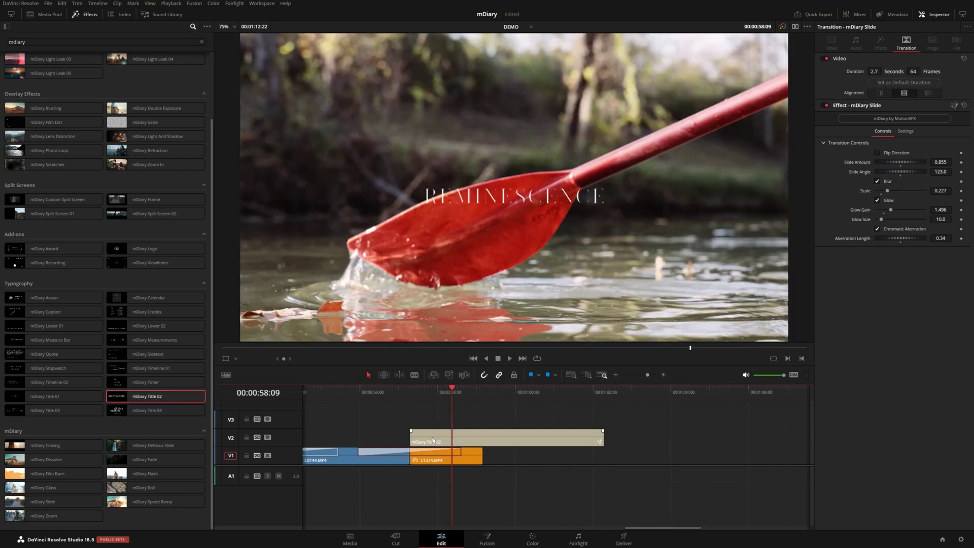
left_click_drag(477, 439, 610, 397)
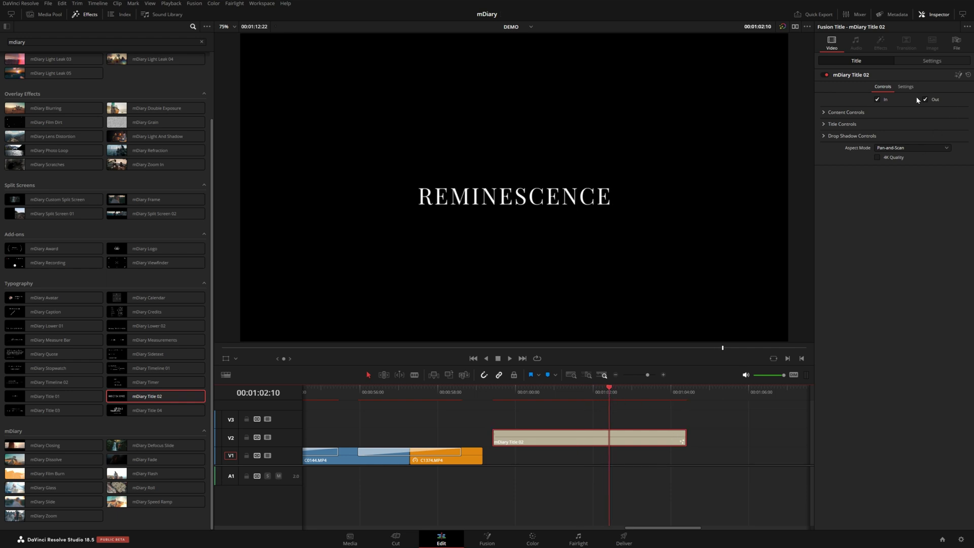
Add an mDiary Slide transition to the title's end and reduce its slide amount
left_click_drag(57, 501, 642, 442)
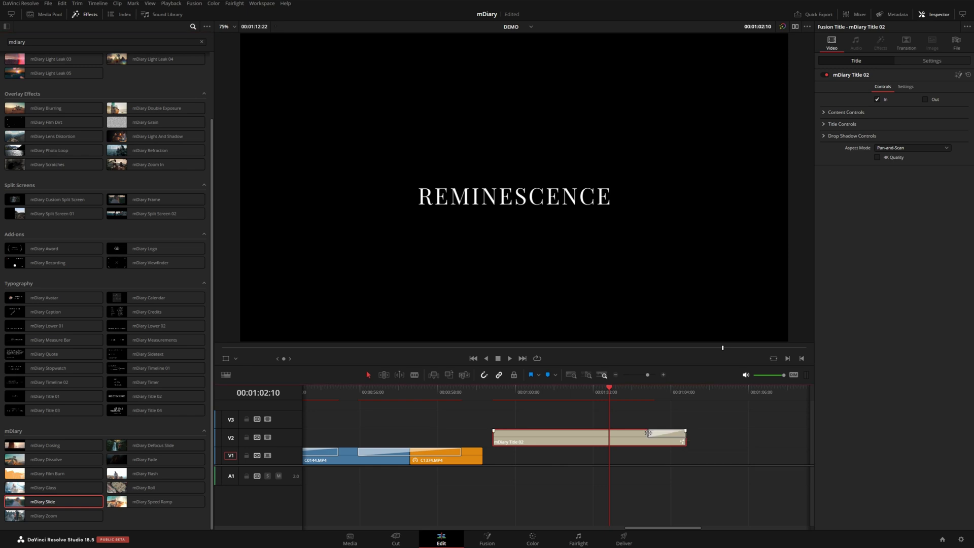
left_click(649, 433)
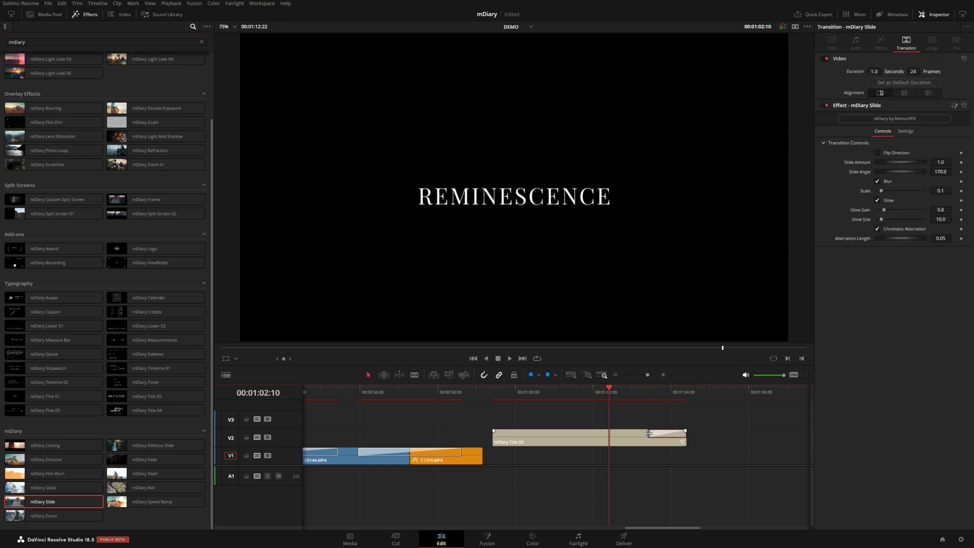
left_click(635, 392)
left_click_drag(940, 162, 899, 162)
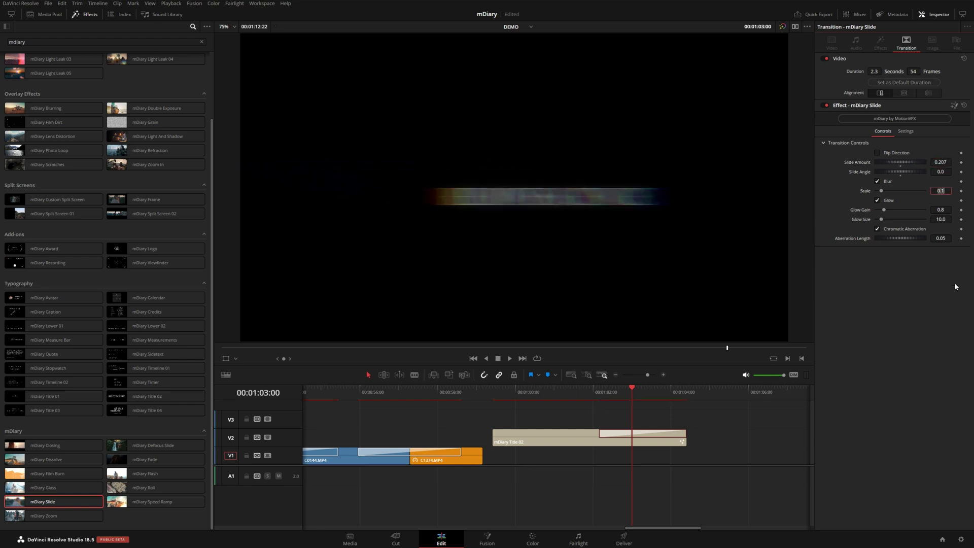
key("Return")
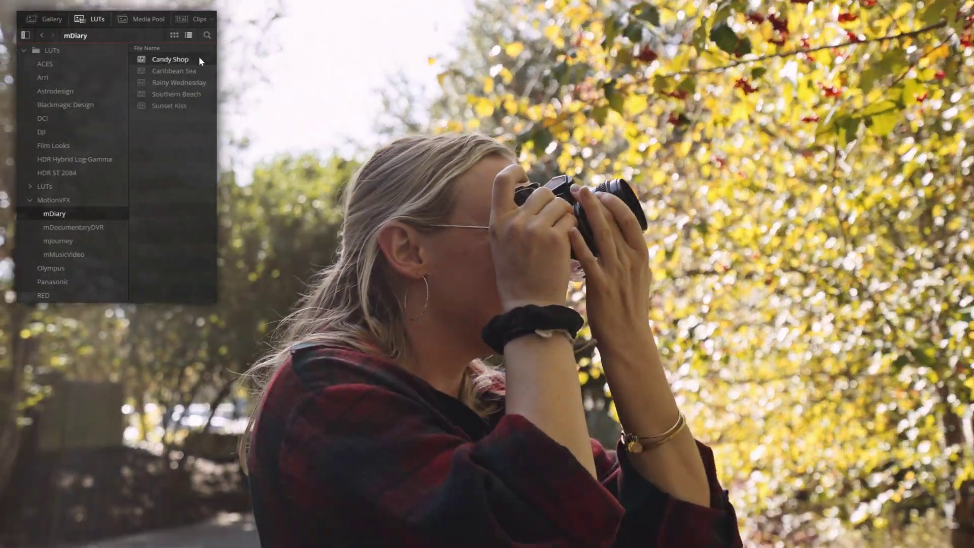
Preview the Caribbean Sea, Rainy Wednesday, Southern Beach and Sunset Kiss mDiary LUTs on the footage
left_click(198, 58)
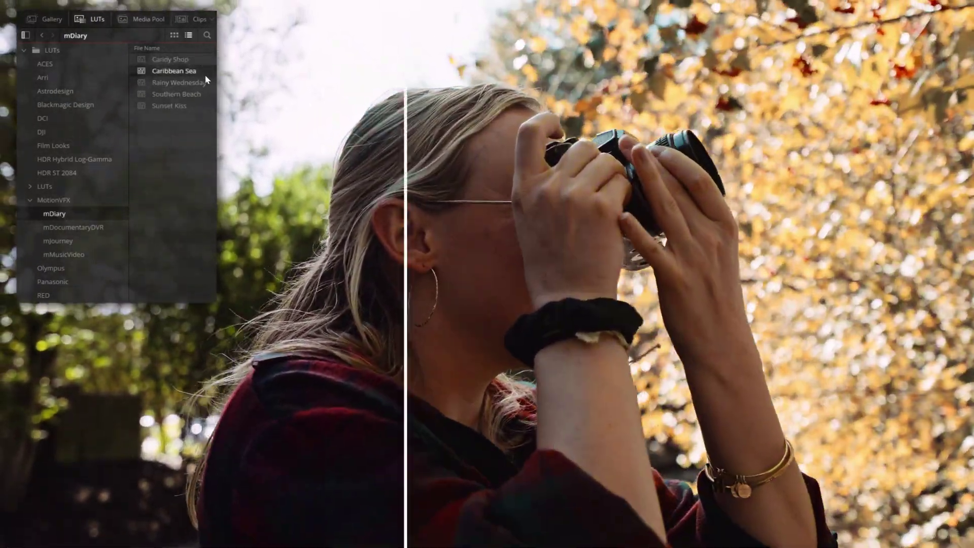
left_click(204, 82)
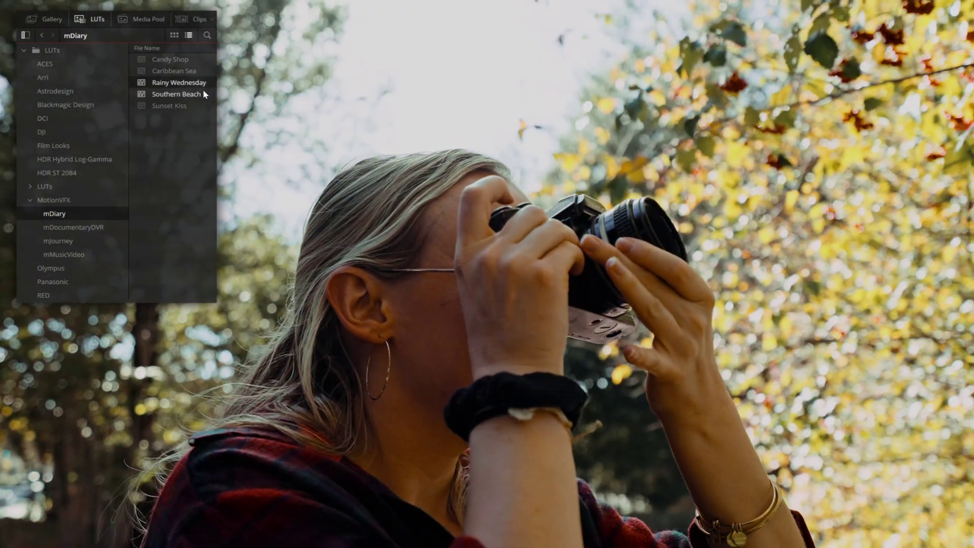
left_click(203, 95)
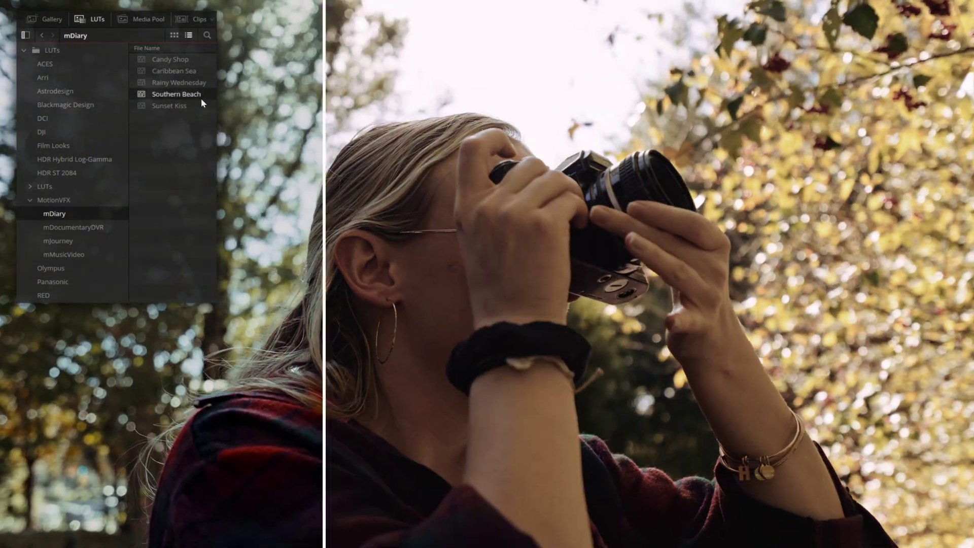
left_click(201, 105)
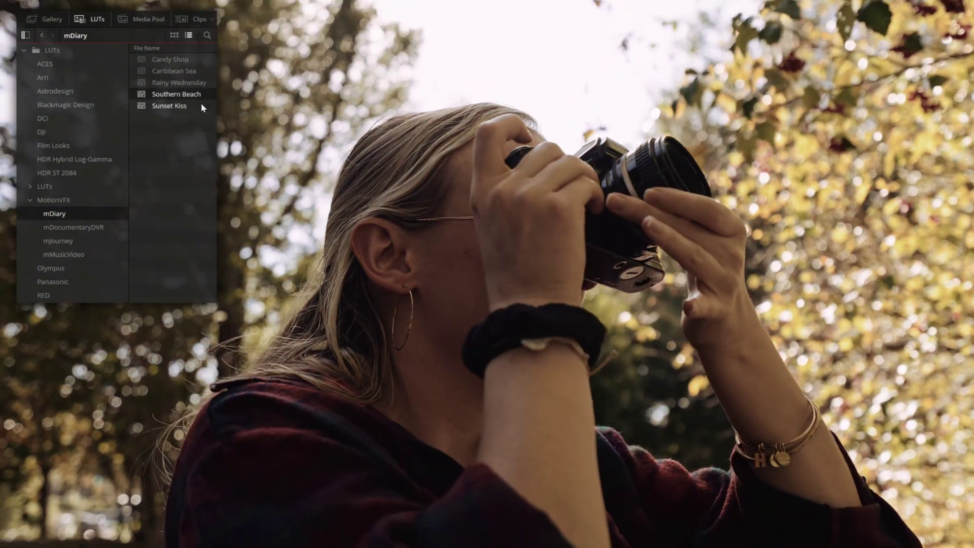